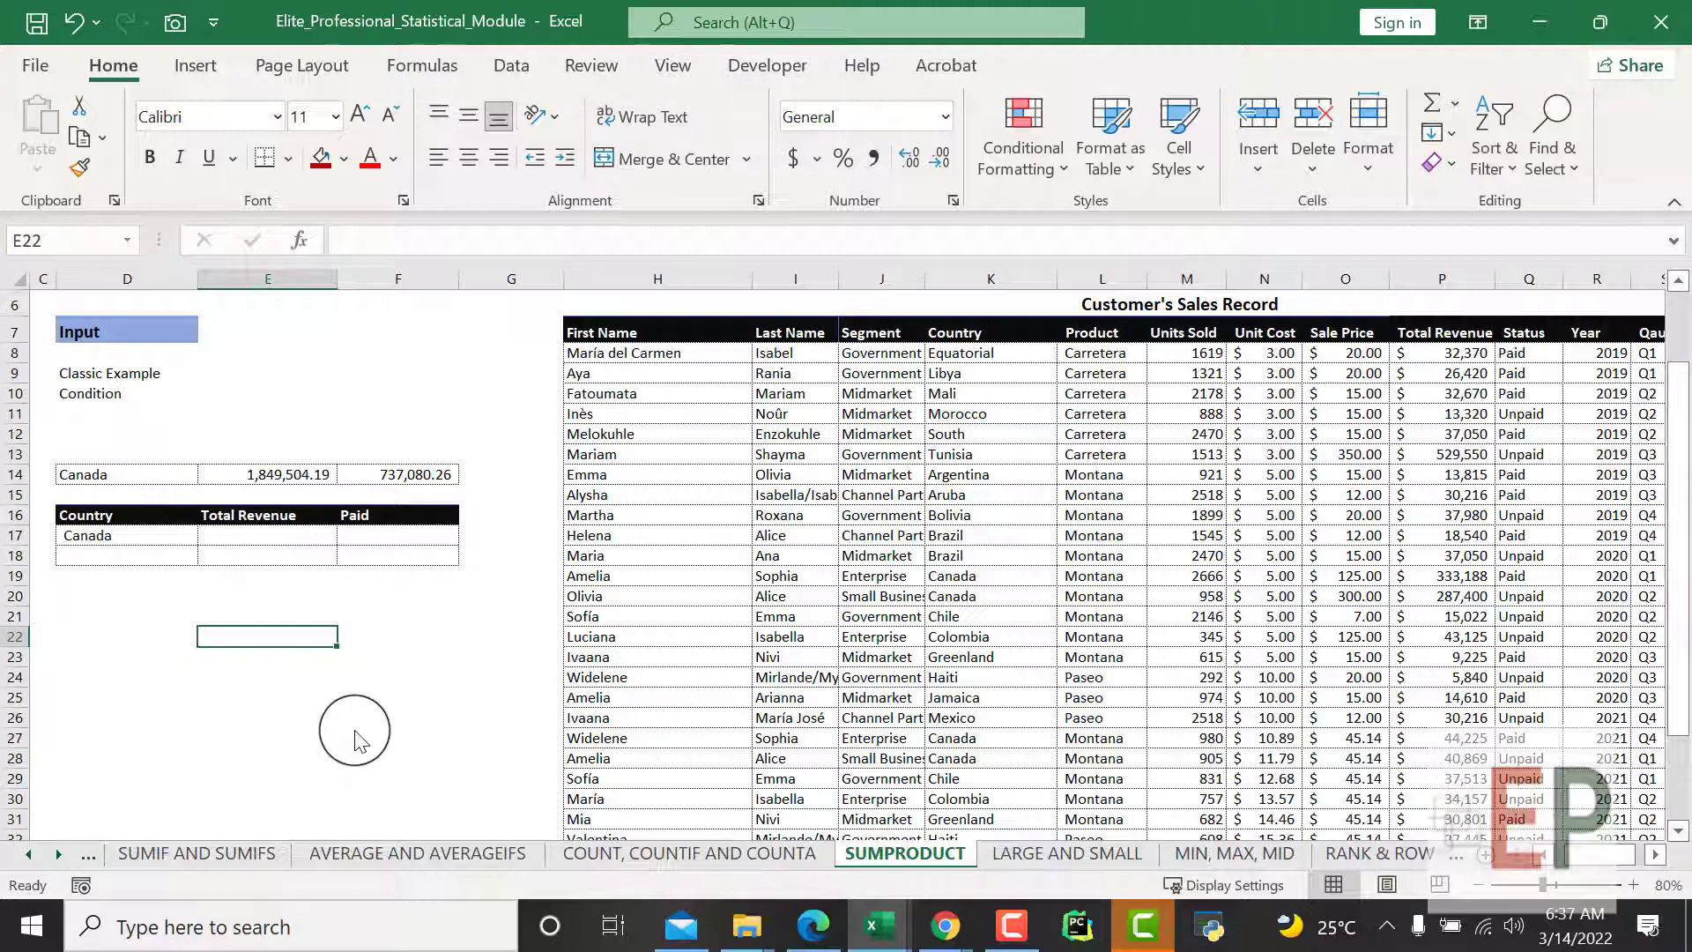
left_click(246, 739)
left_click(108, 551)
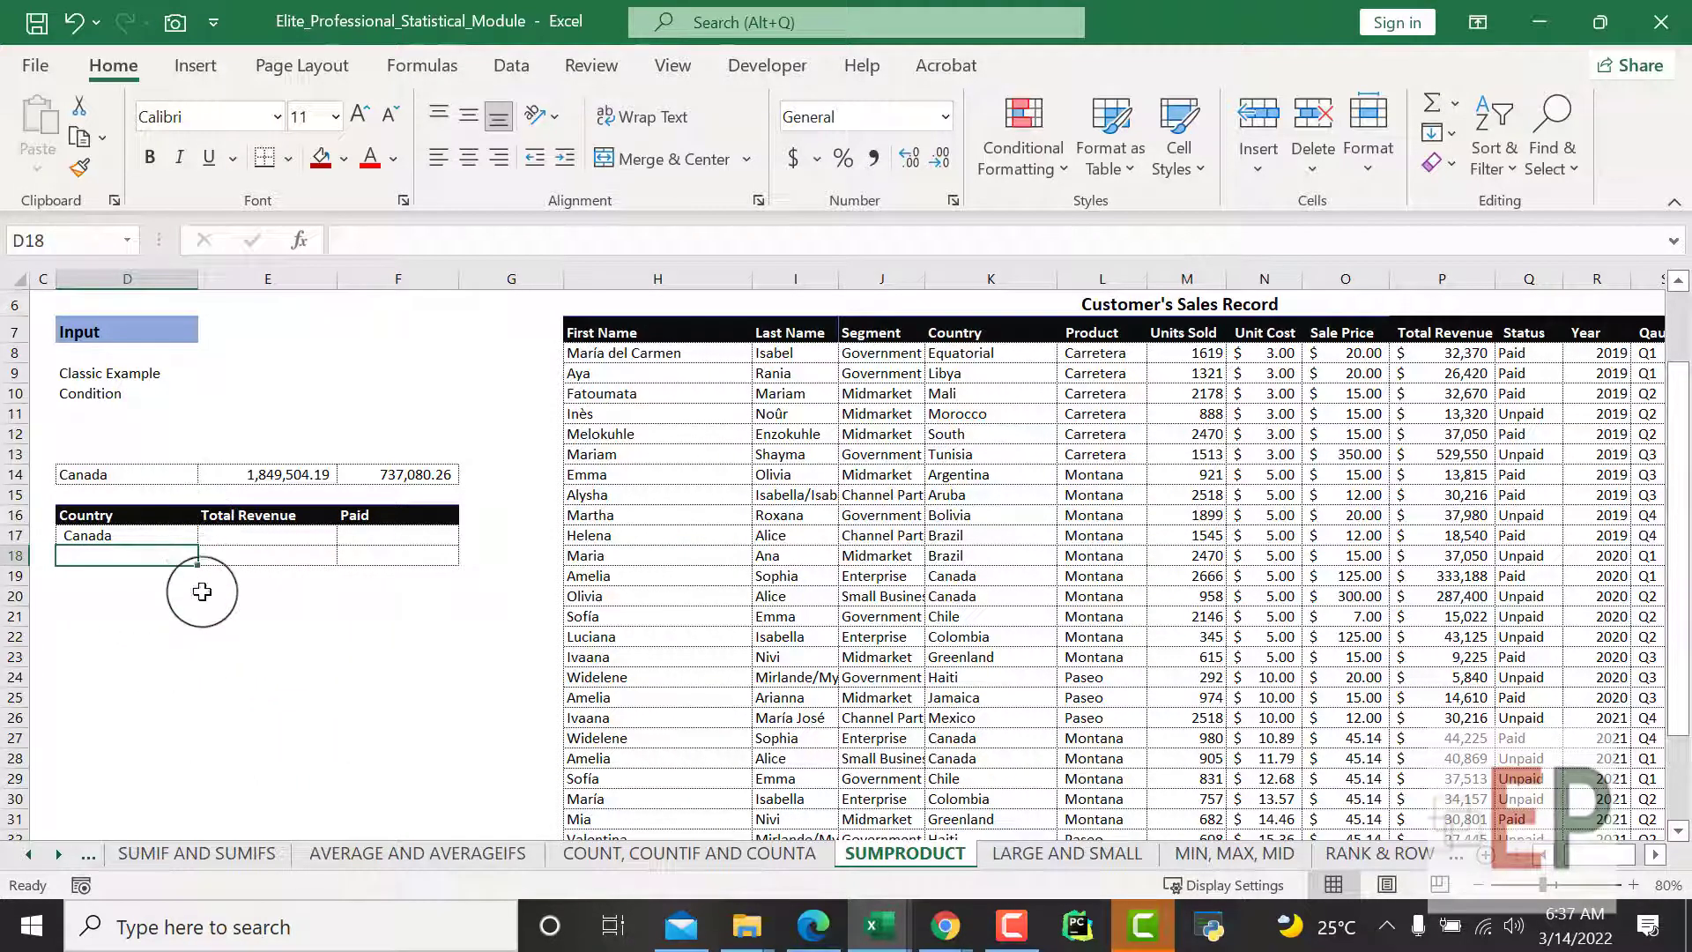
left_click(209, 667)
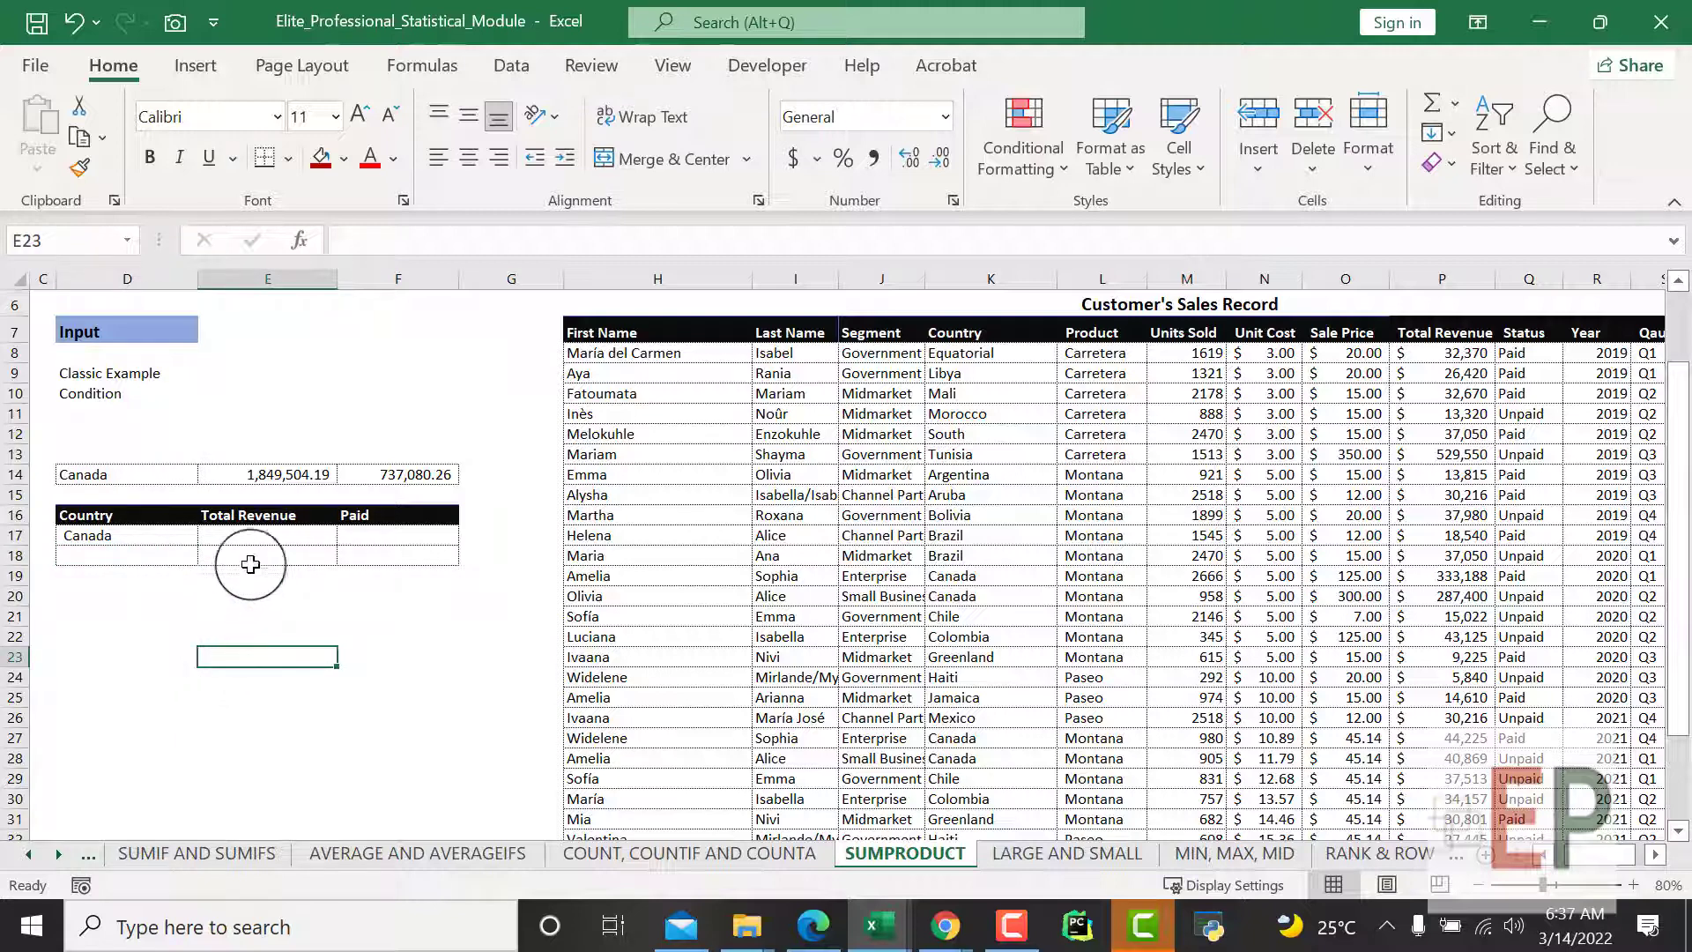
left_click(260, 540)
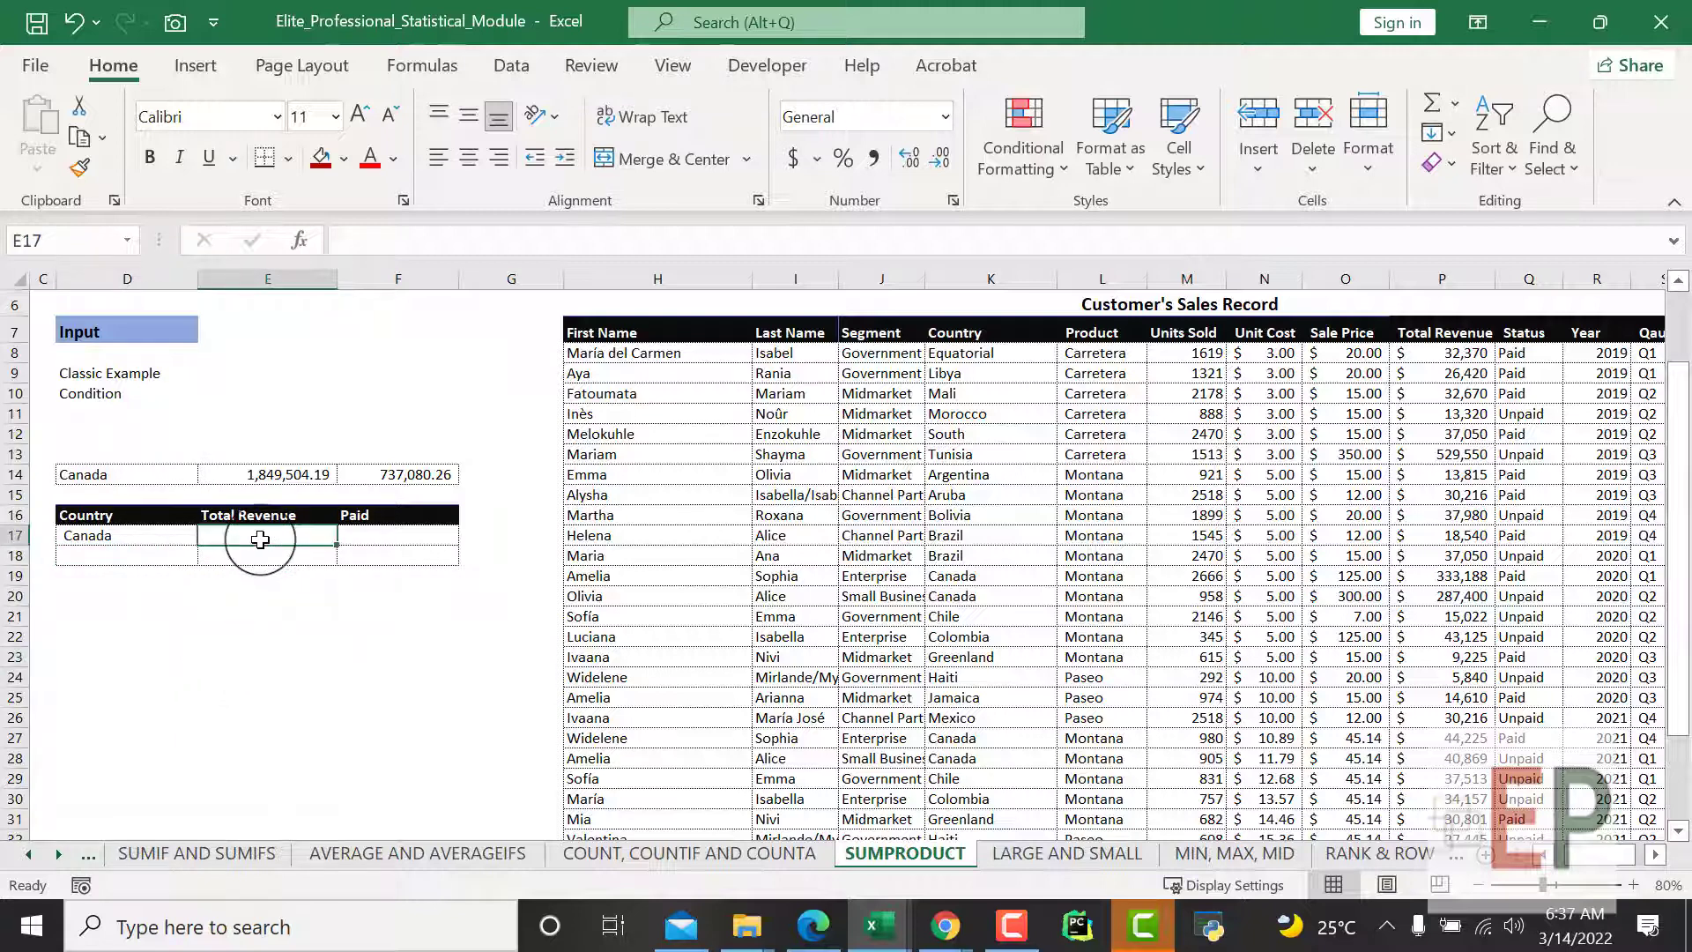
left_click(127, 538)
Start a SUMPRODUCT formula in the Total Revenue cell E17 with the Units Sold range M8:M37 as the first array.
left_click(218, 539)
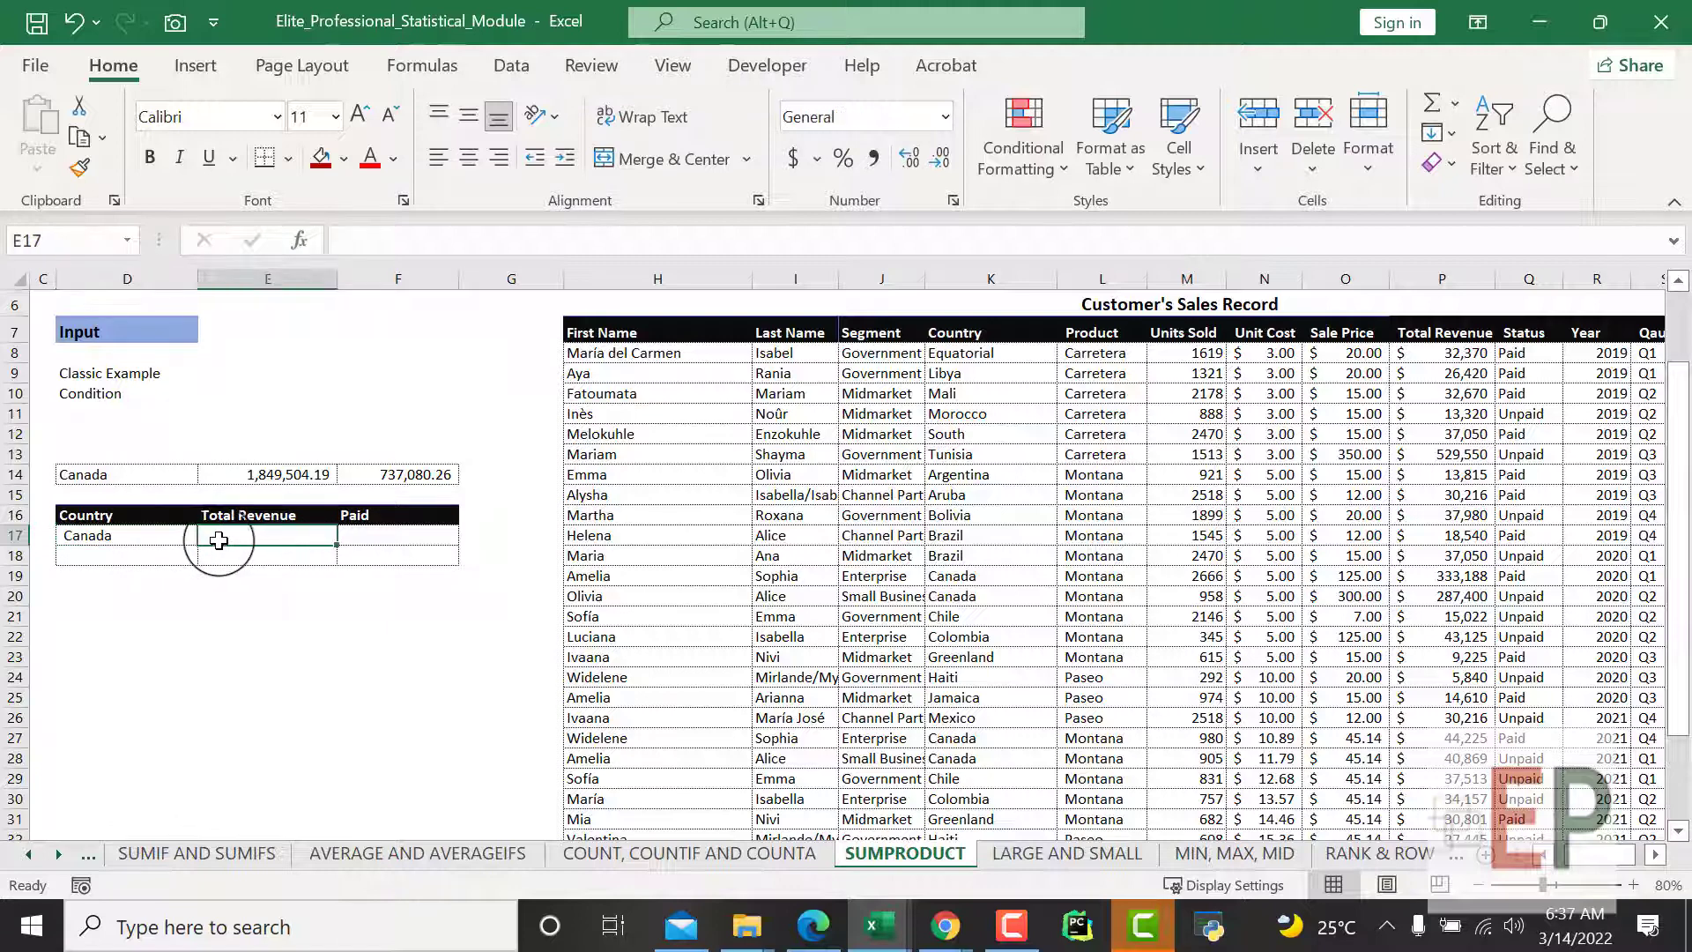
type("=tot")
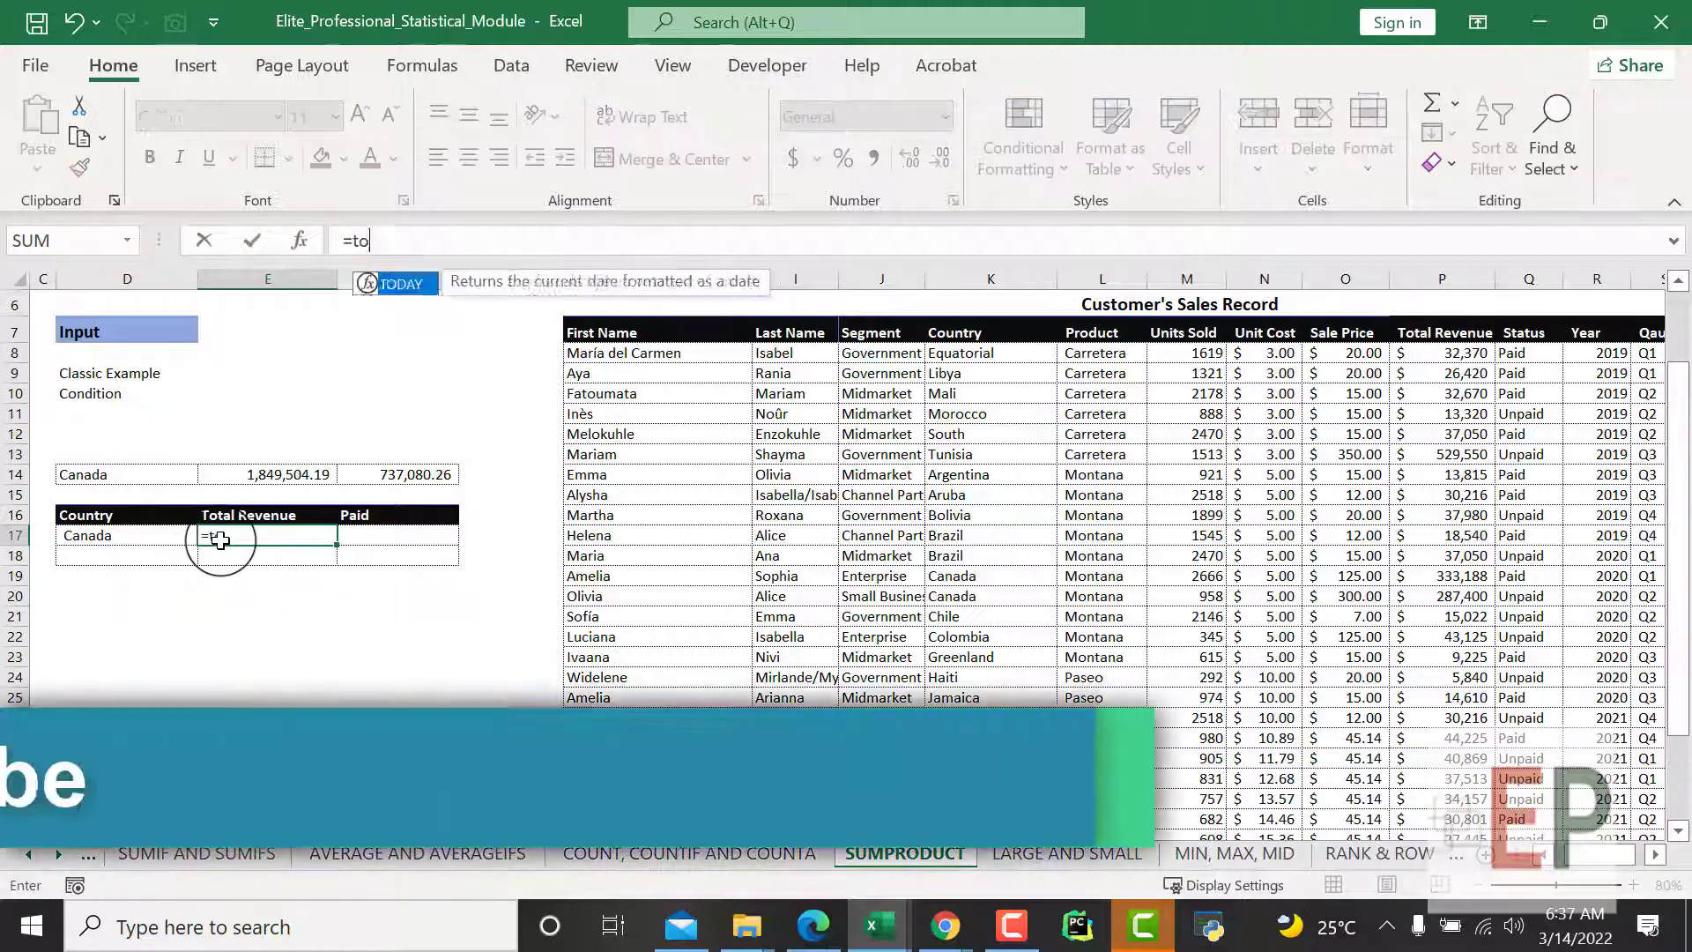
key("BackSpace")
key("BackSpace")
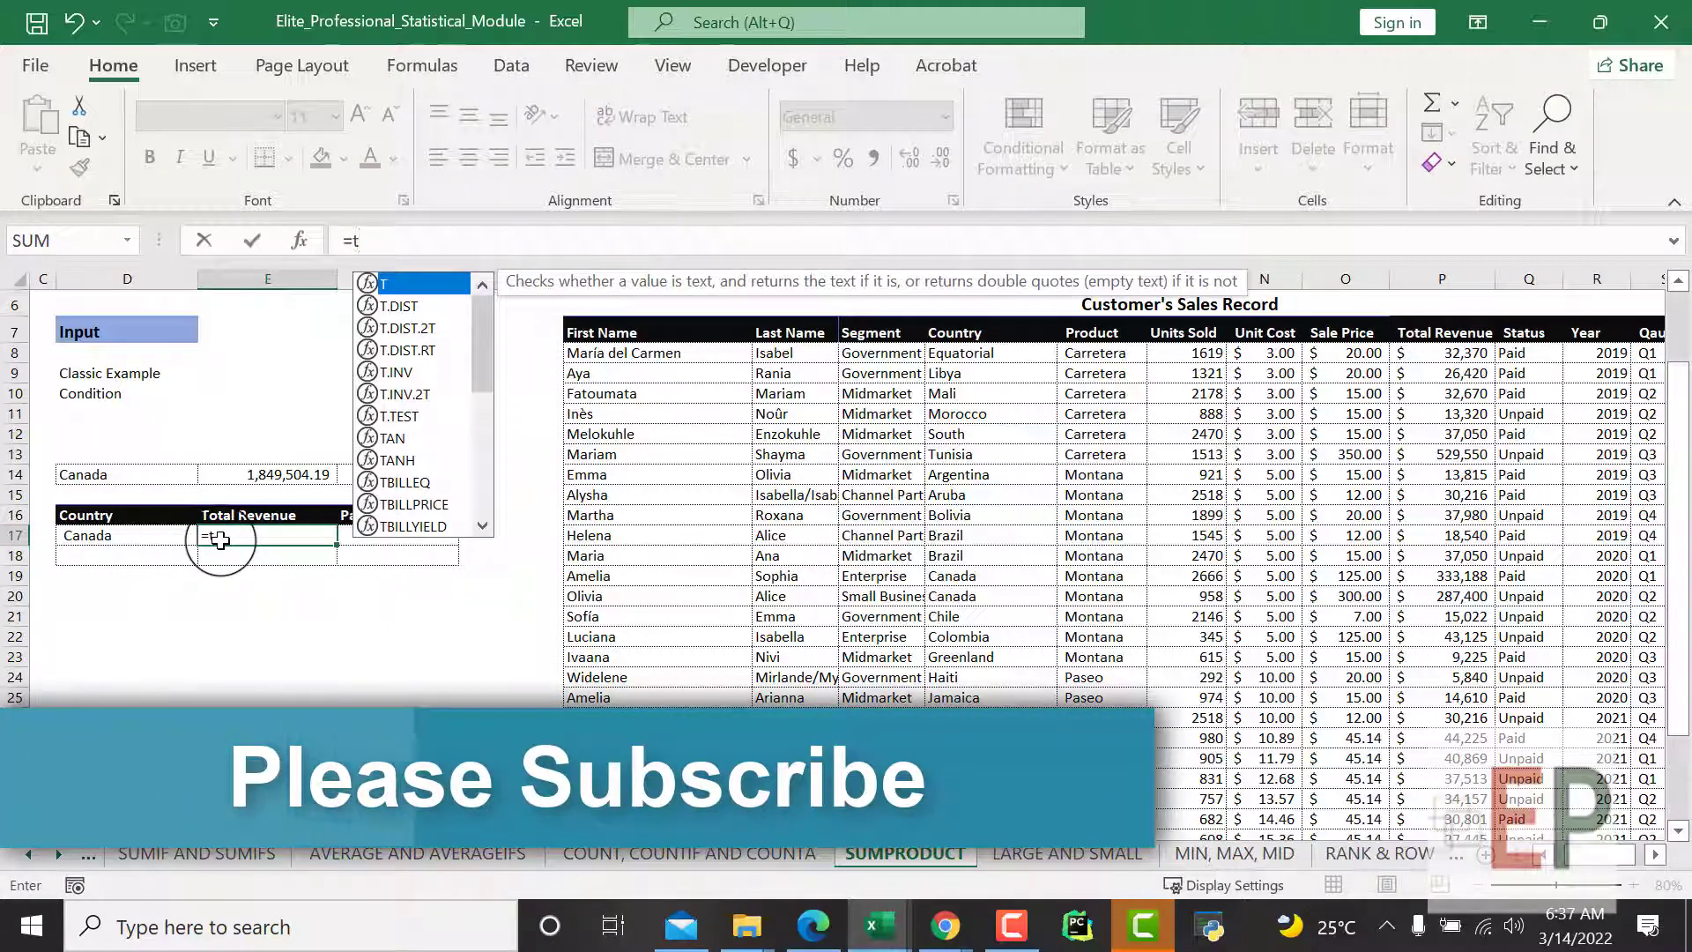
key("BackSpace")
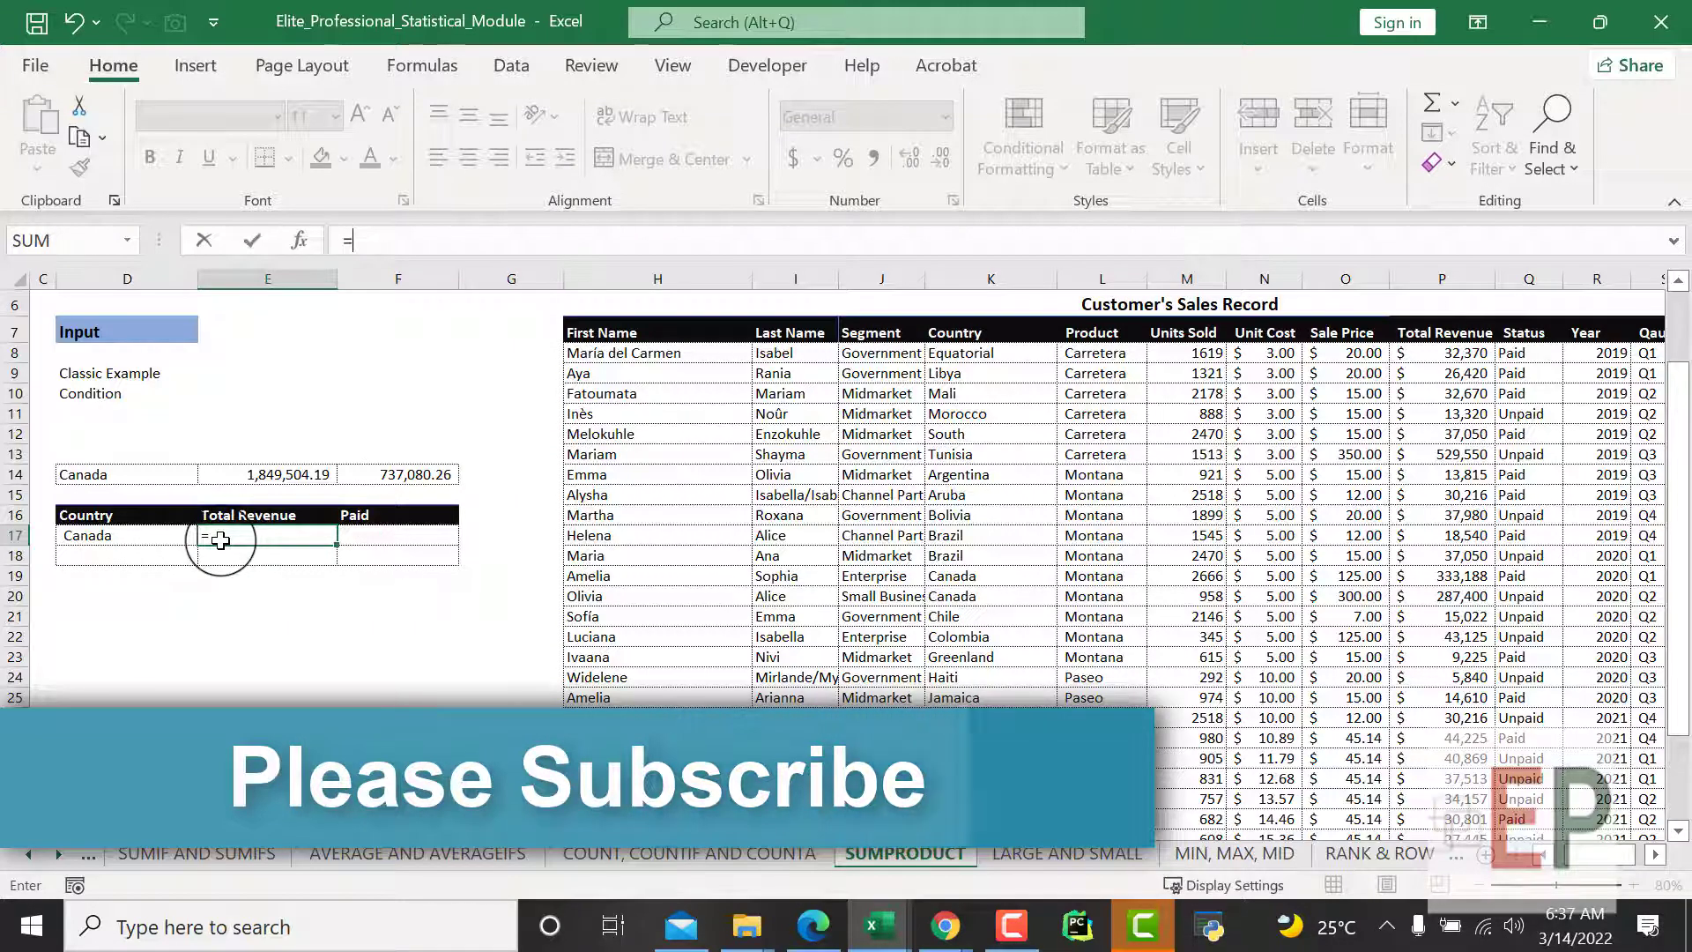
type("sumpro")
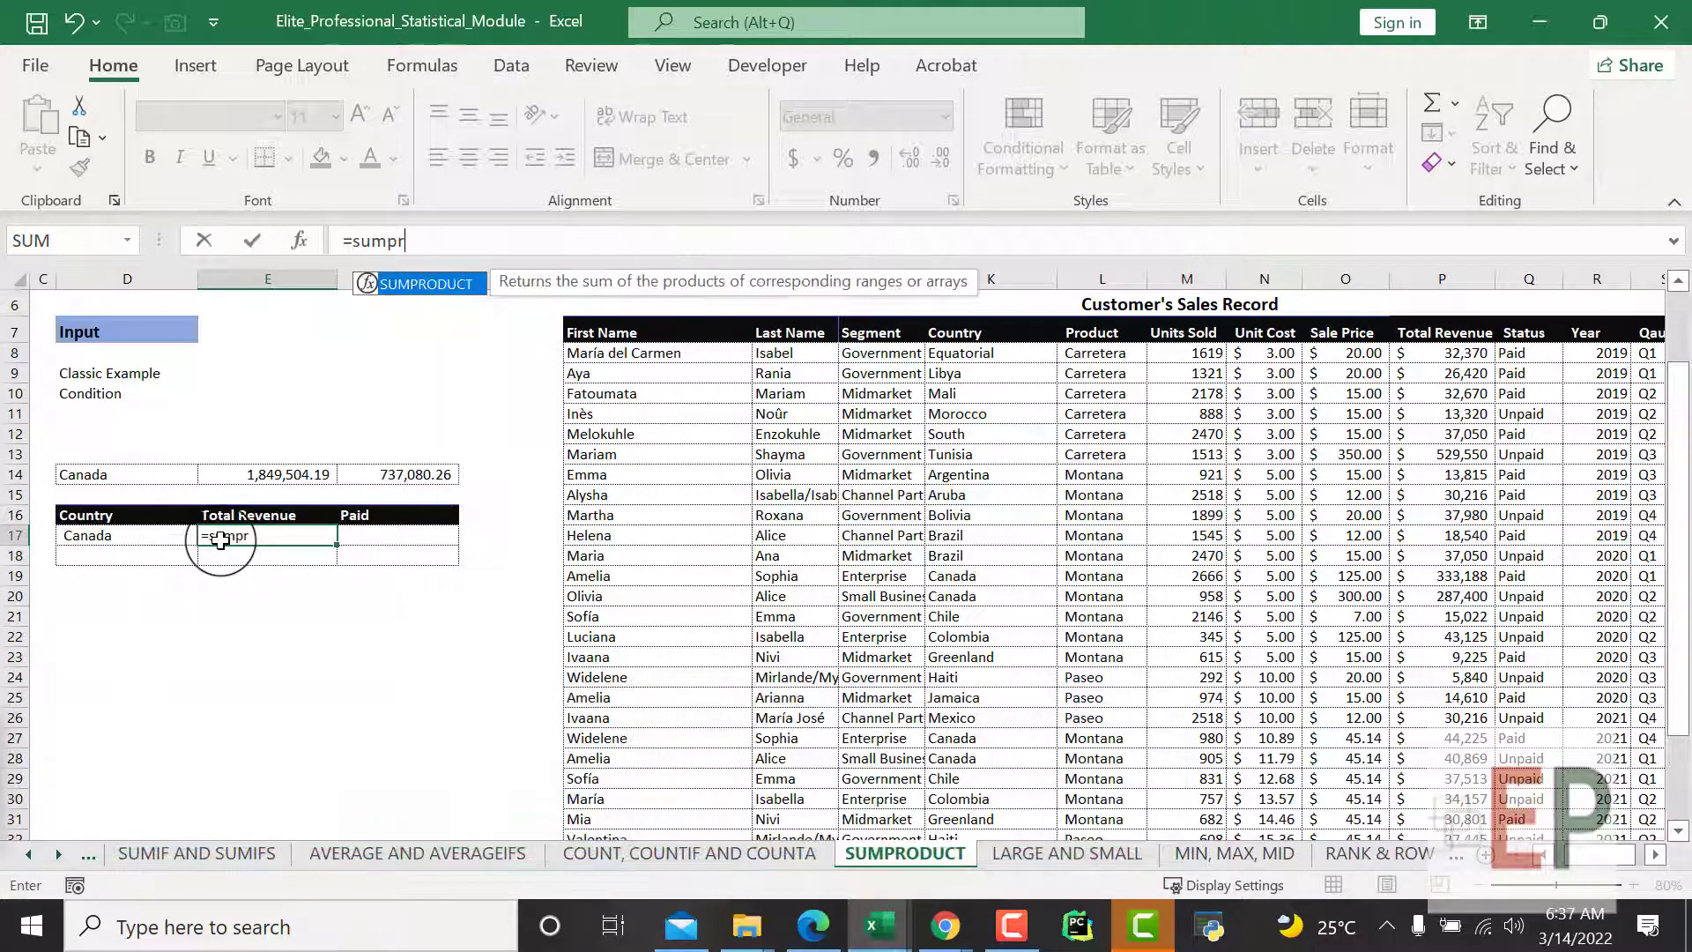
key("Tab")
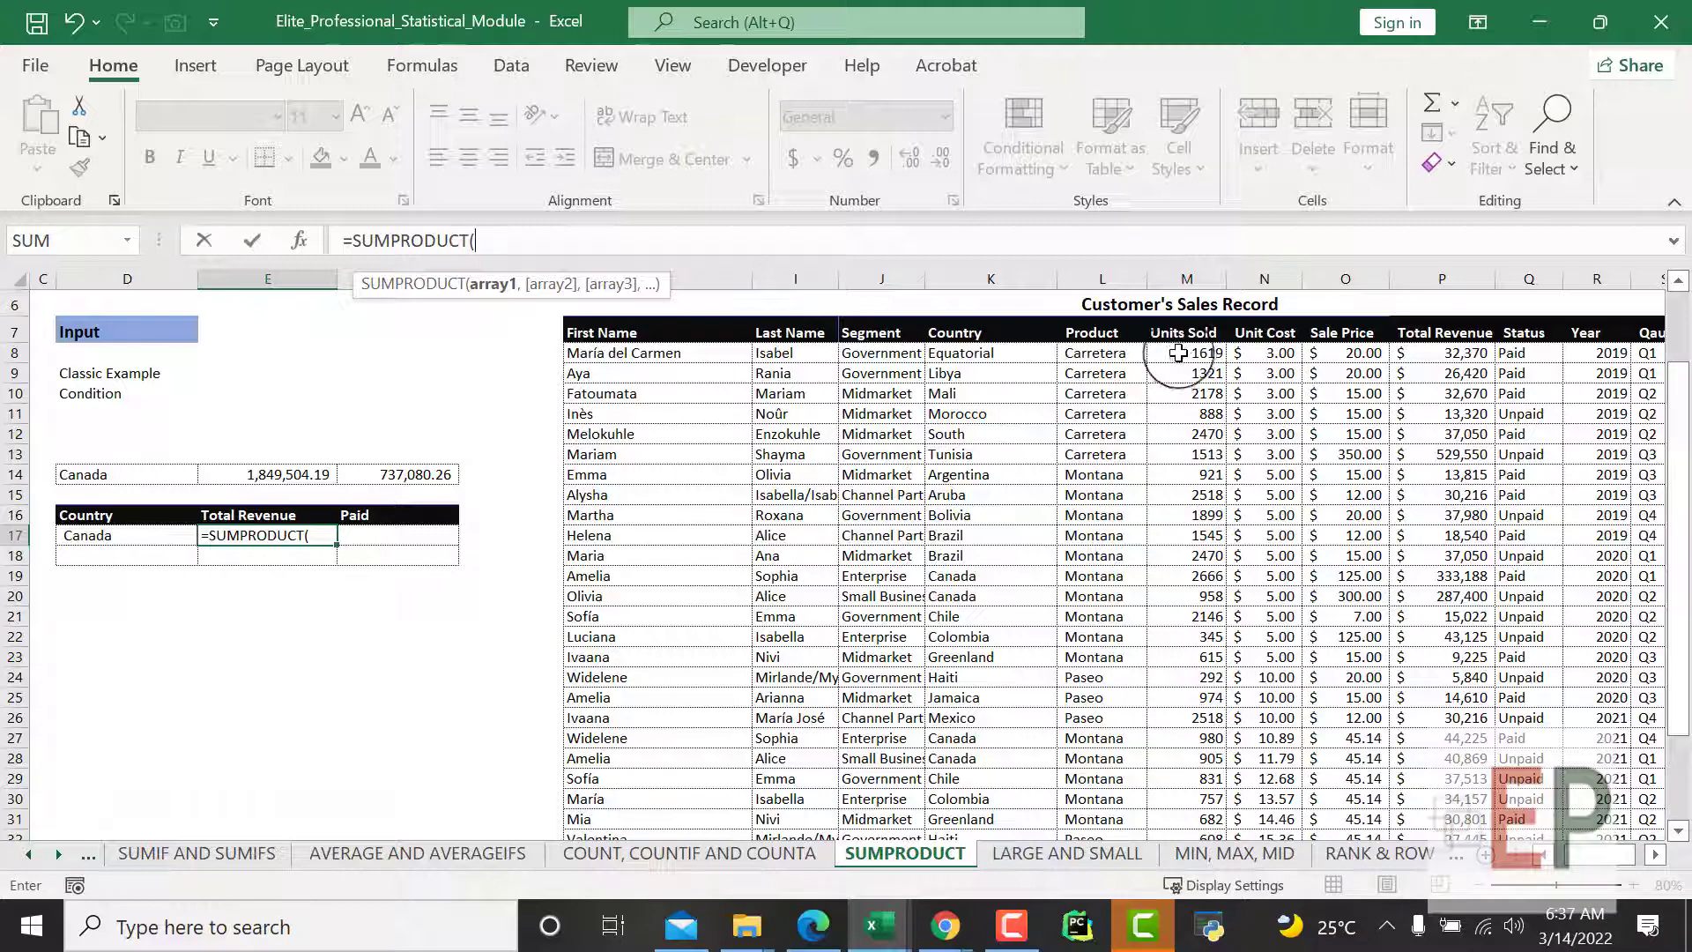
left_click_drag(1179, 353, 1182, 792)
scroll(461, 574, "up", 4)
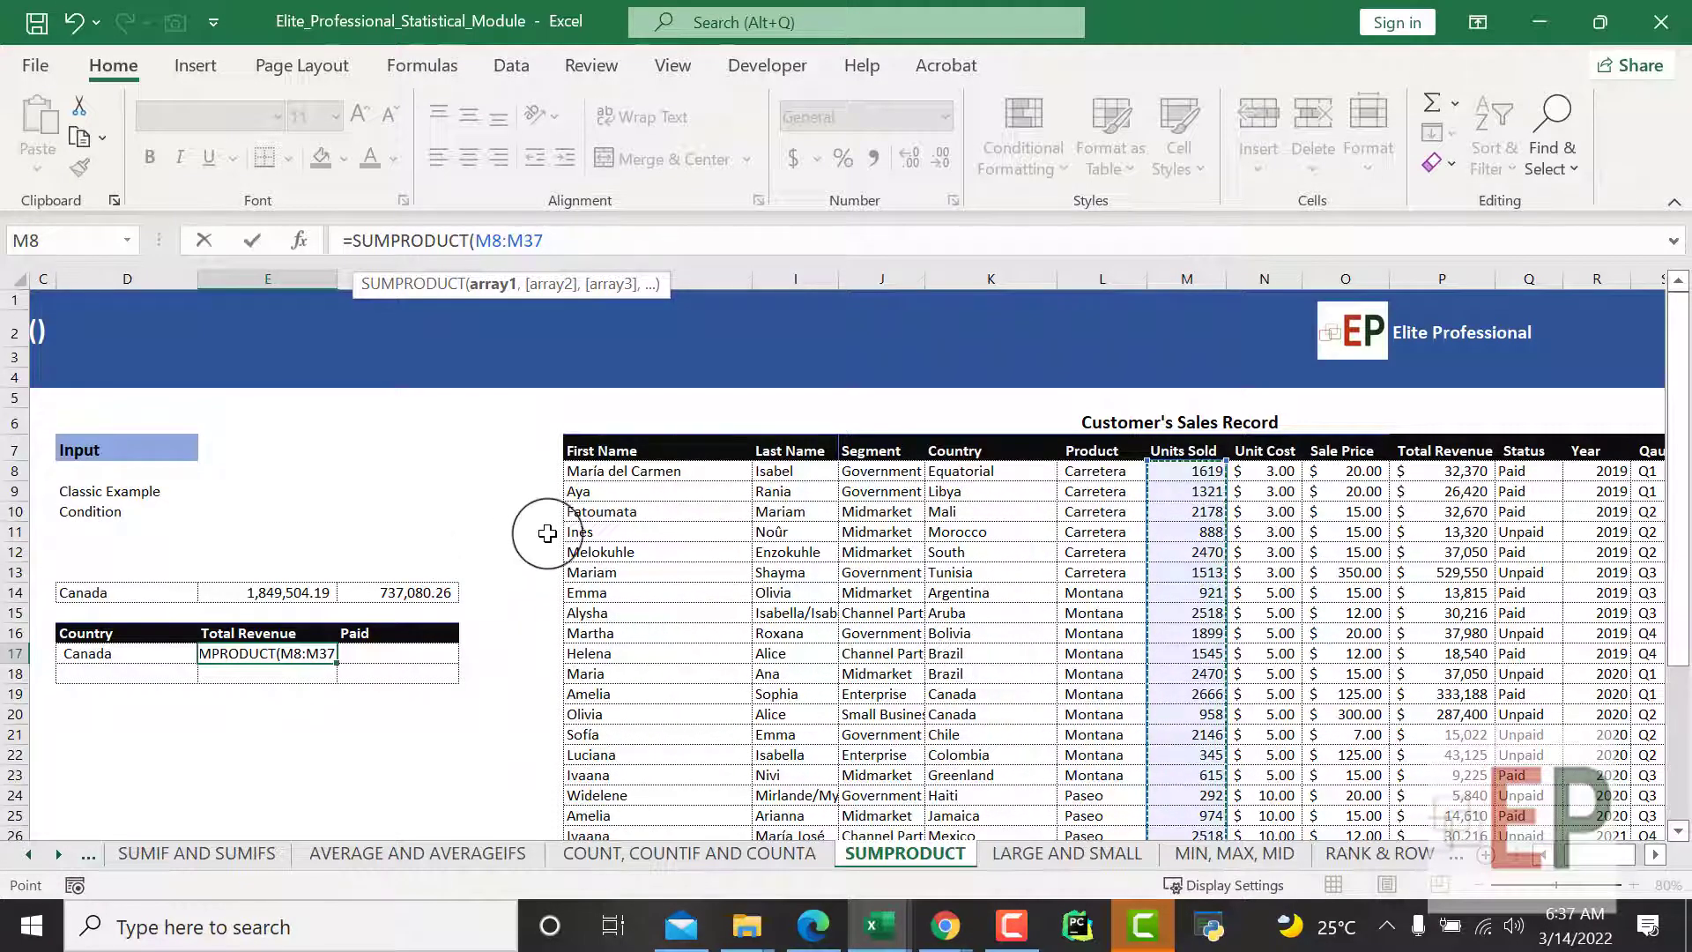
Add the Sale Price range O8:O37 as the second array and complete the SUMPRODUCT formula in E17.
type(",")
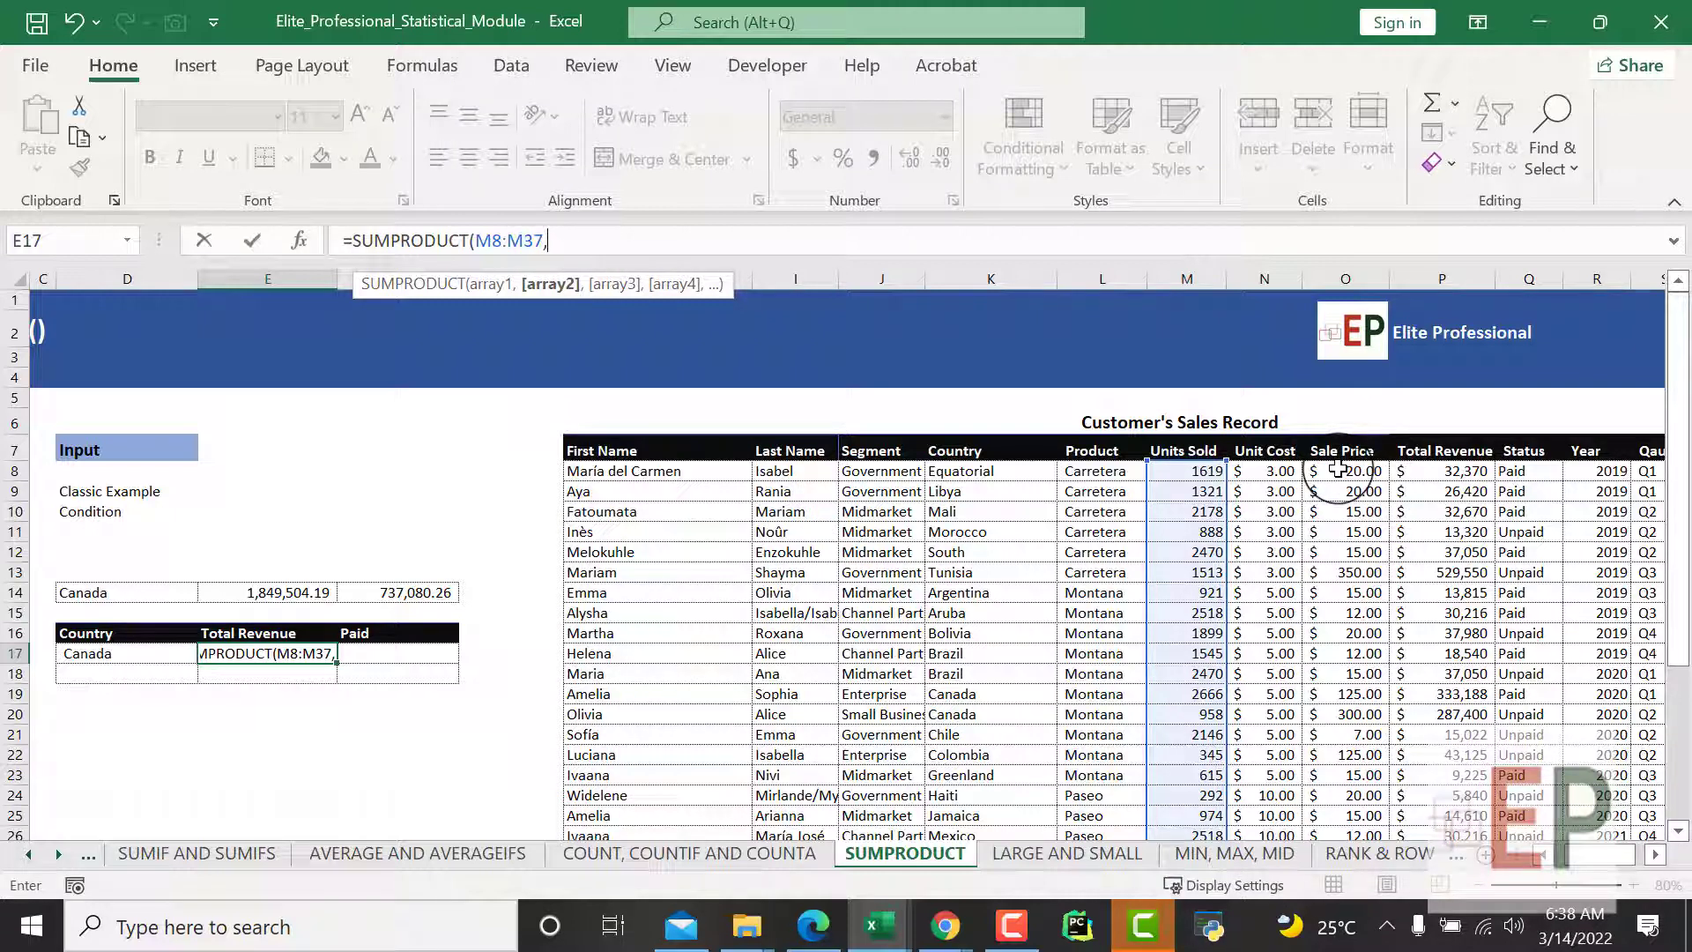
left_click_drag(1339, 469, 1367, 745)
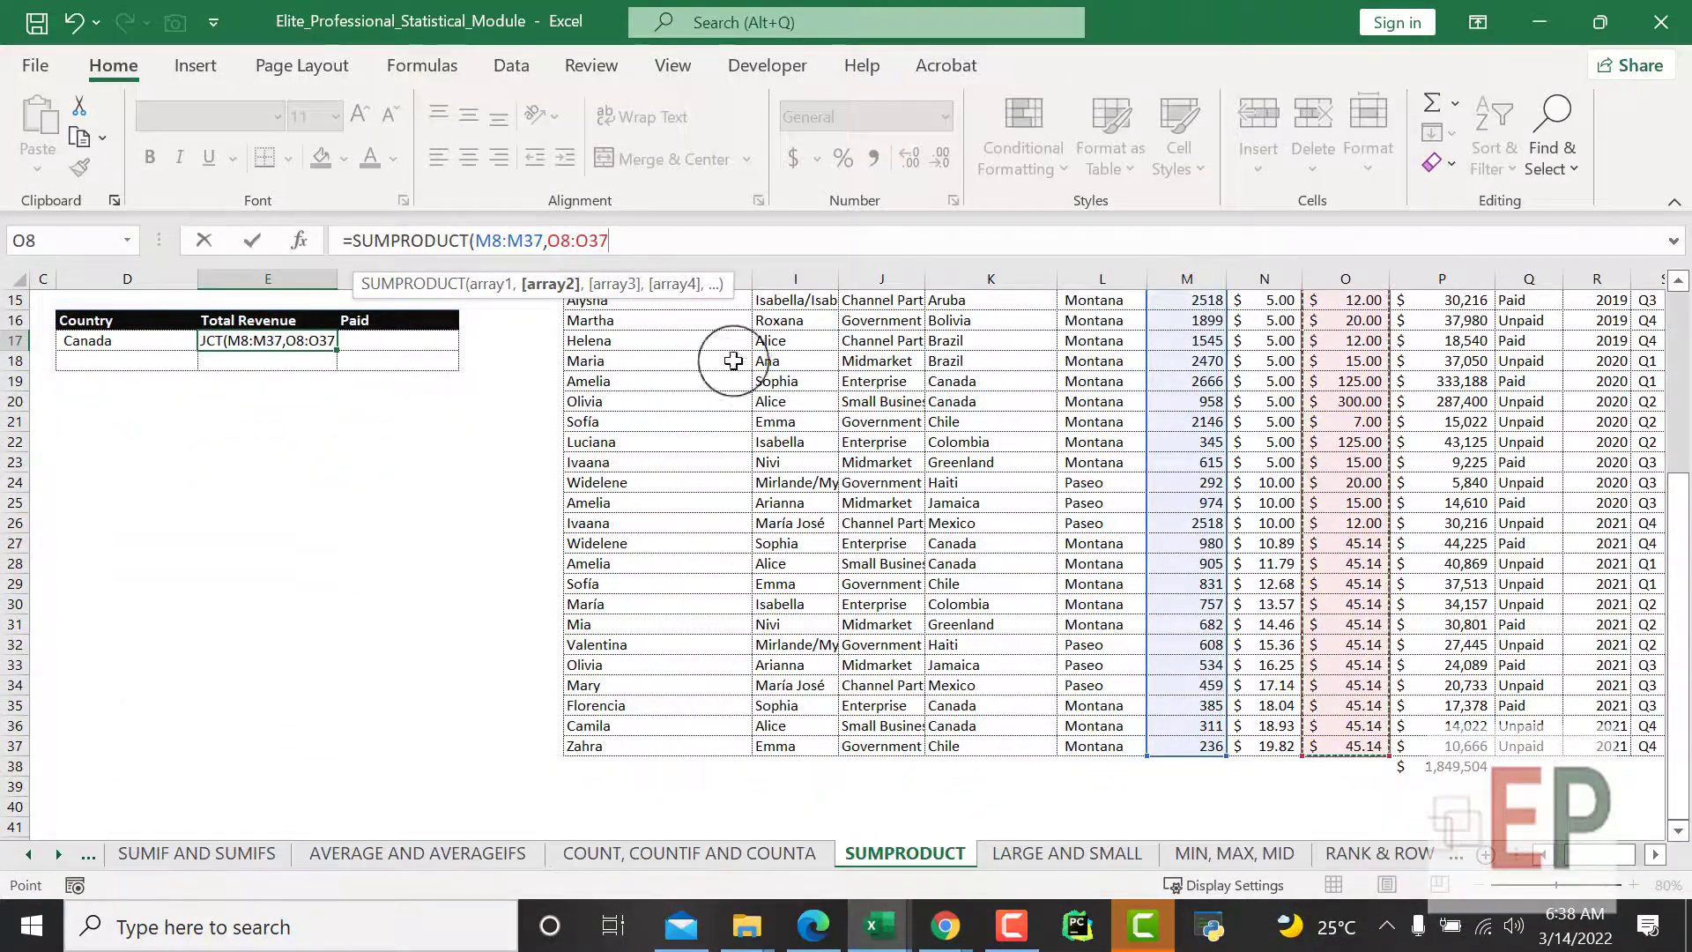
scroll(740, 357, "up", 3)
type(")")
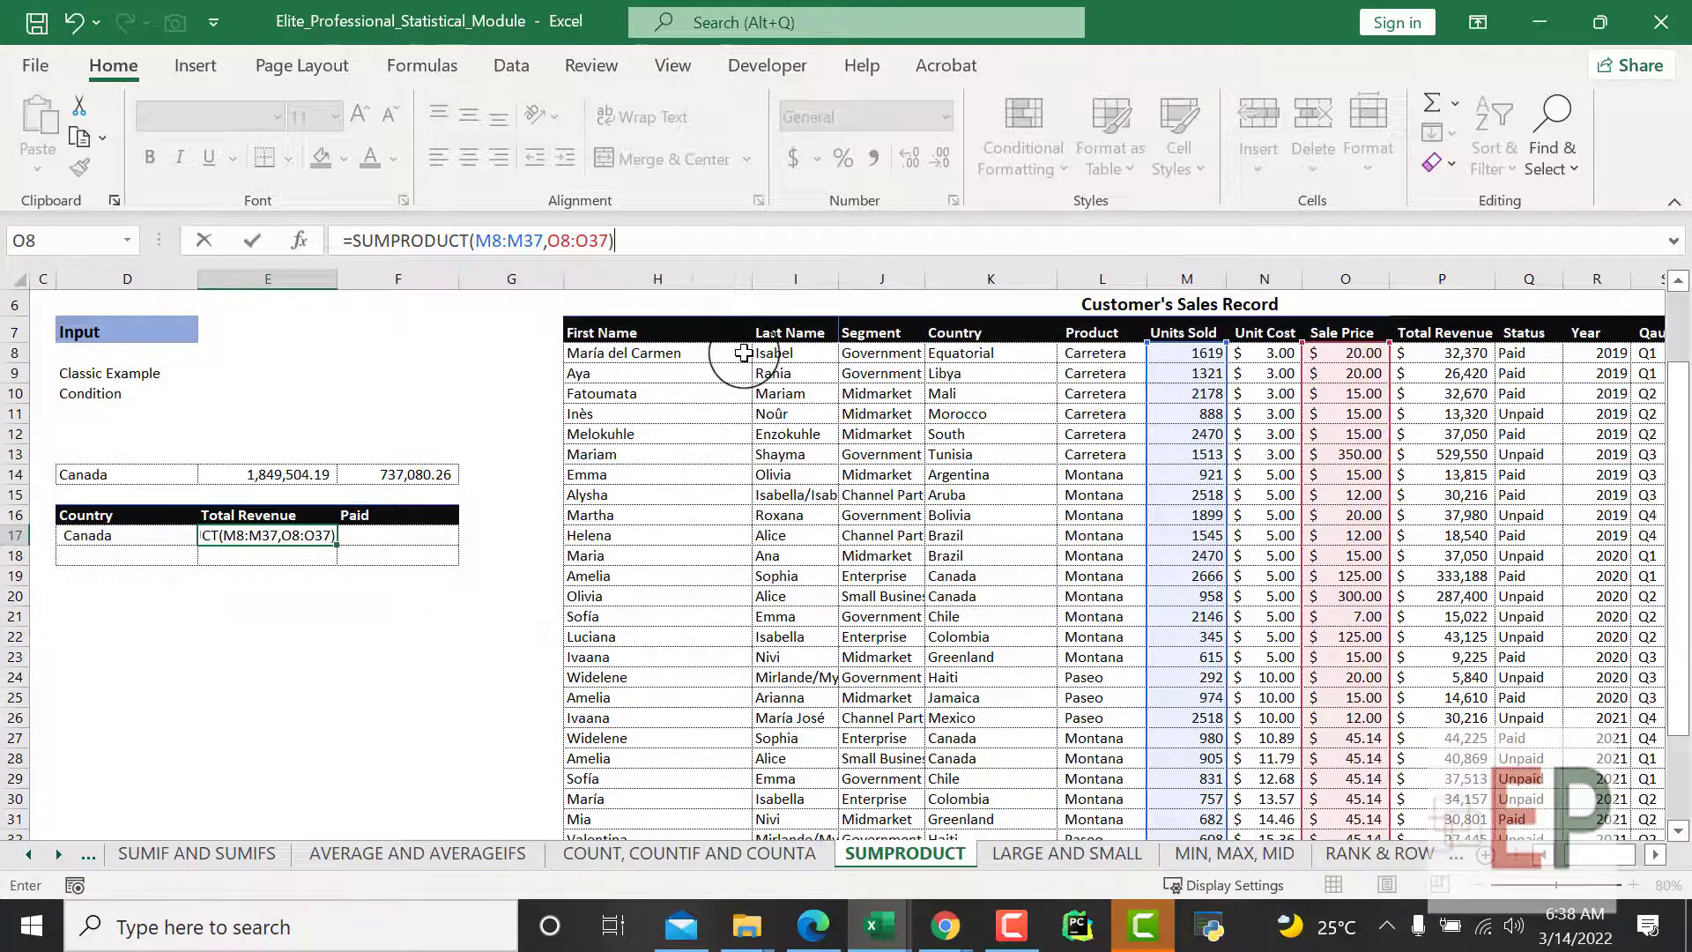
key("Return")
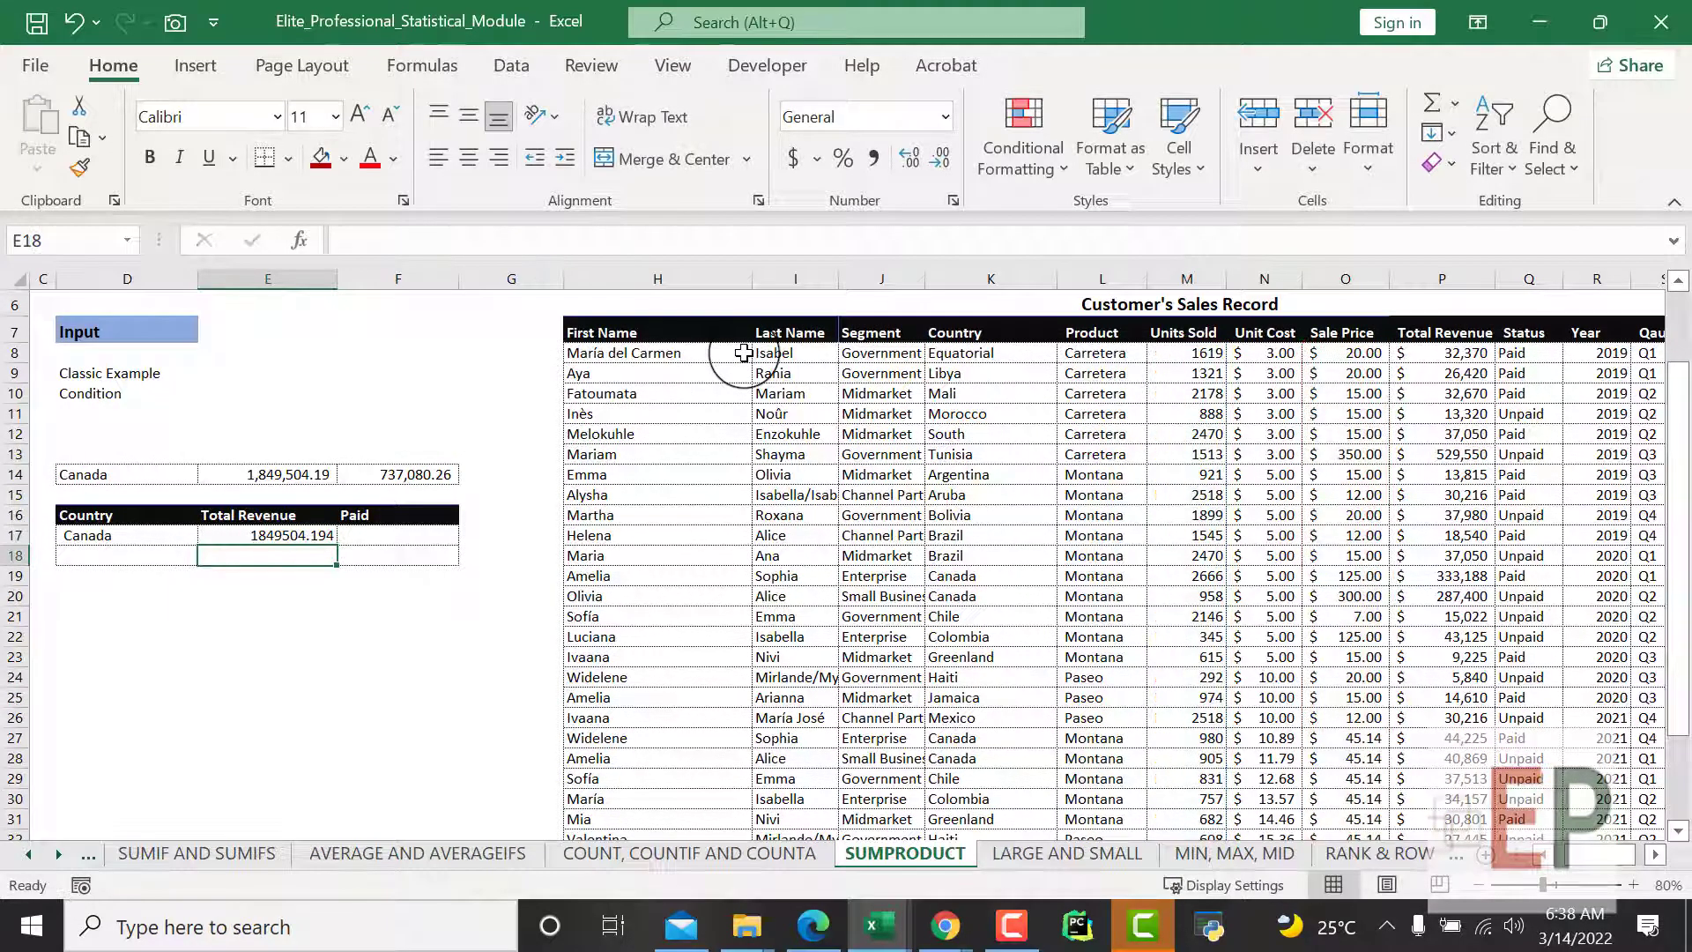
Format the total revenue in E17 with a thousands separator and no decimal places.
left_click(274, 535)
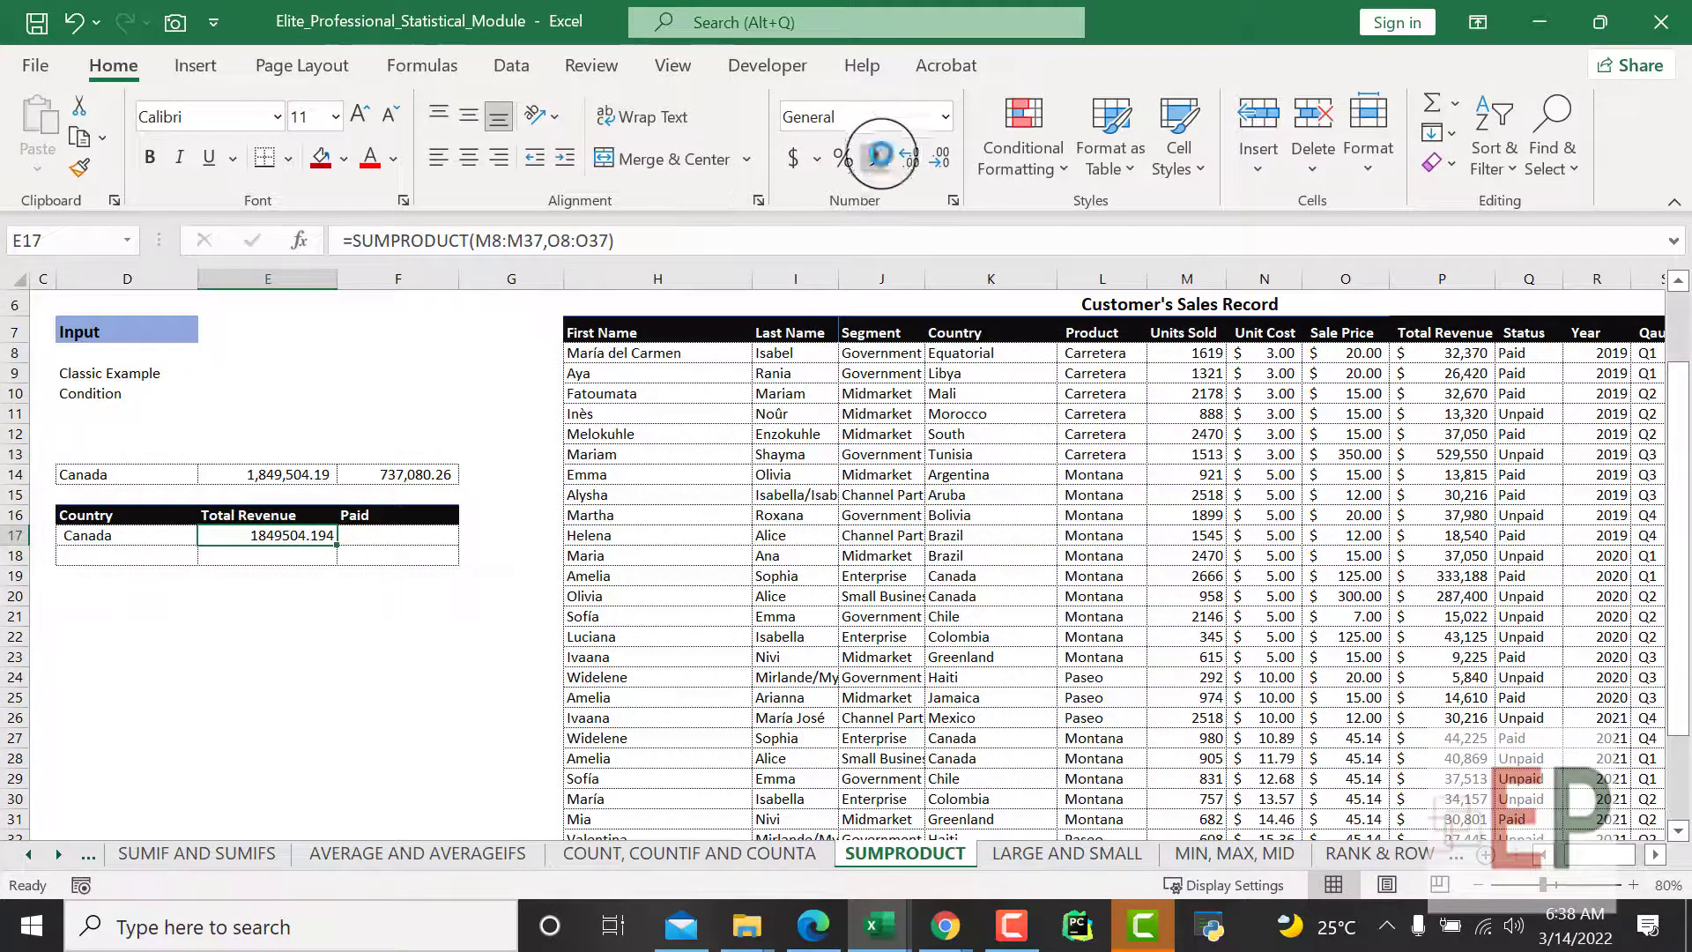
left_click(874, 158)
left_click(942, 162)
left_click(941, 162)
left_click(400, 661)
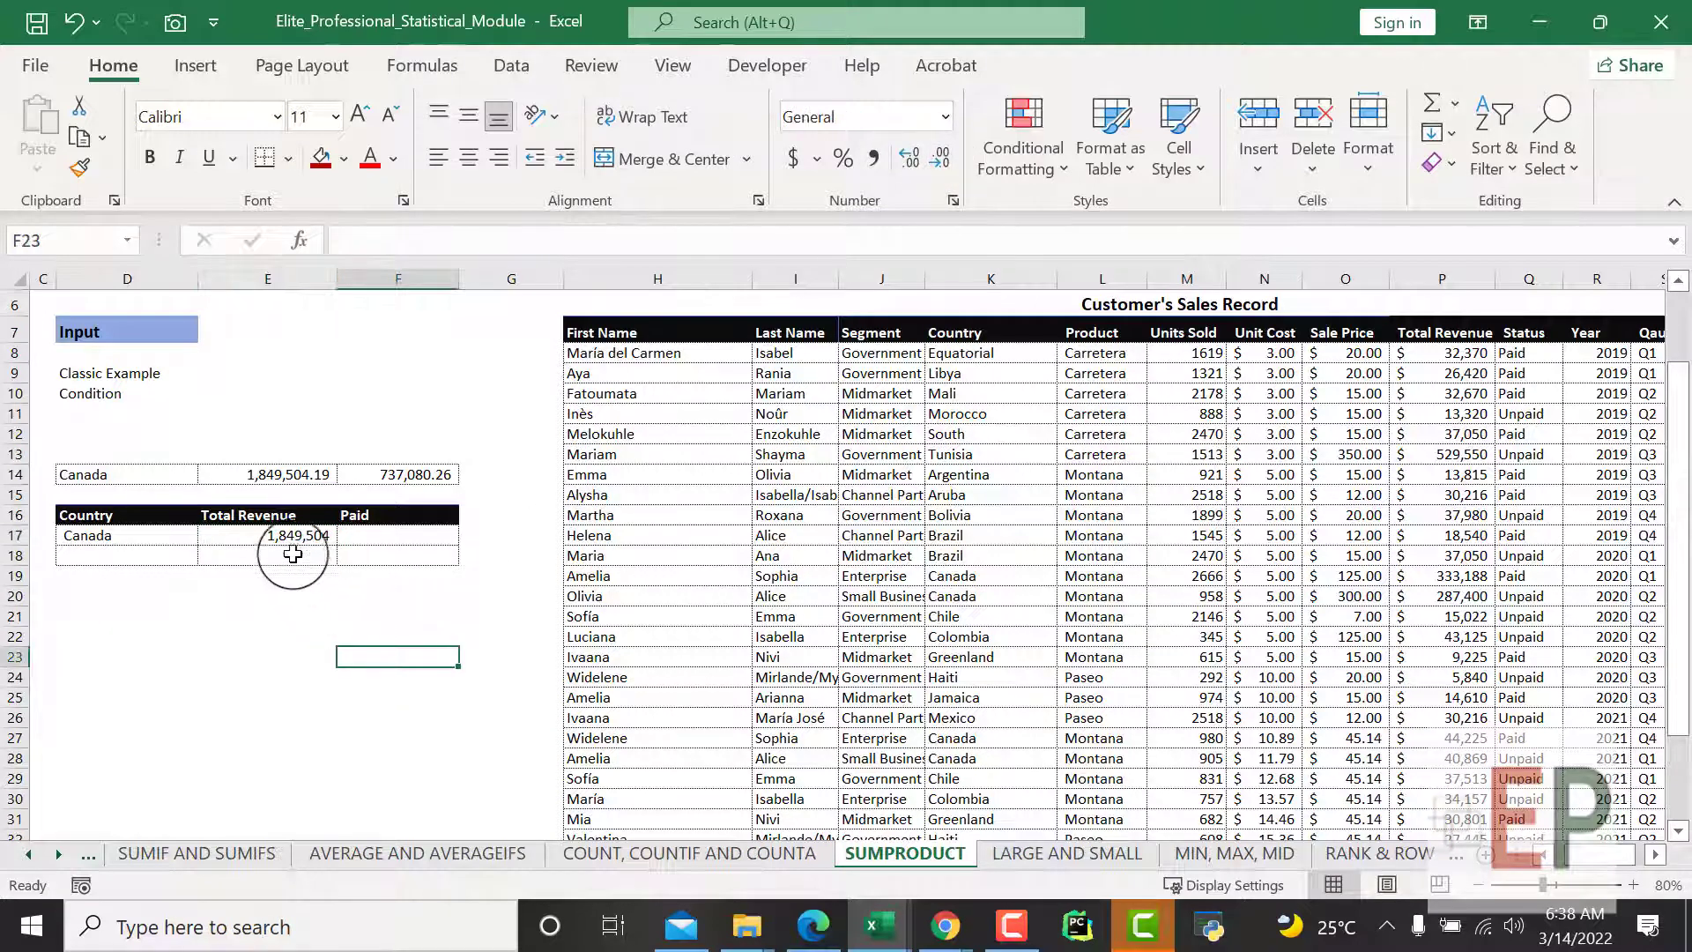
Clear the country entry Canada from cell D17 of the summary table.
left_click(289, 547)
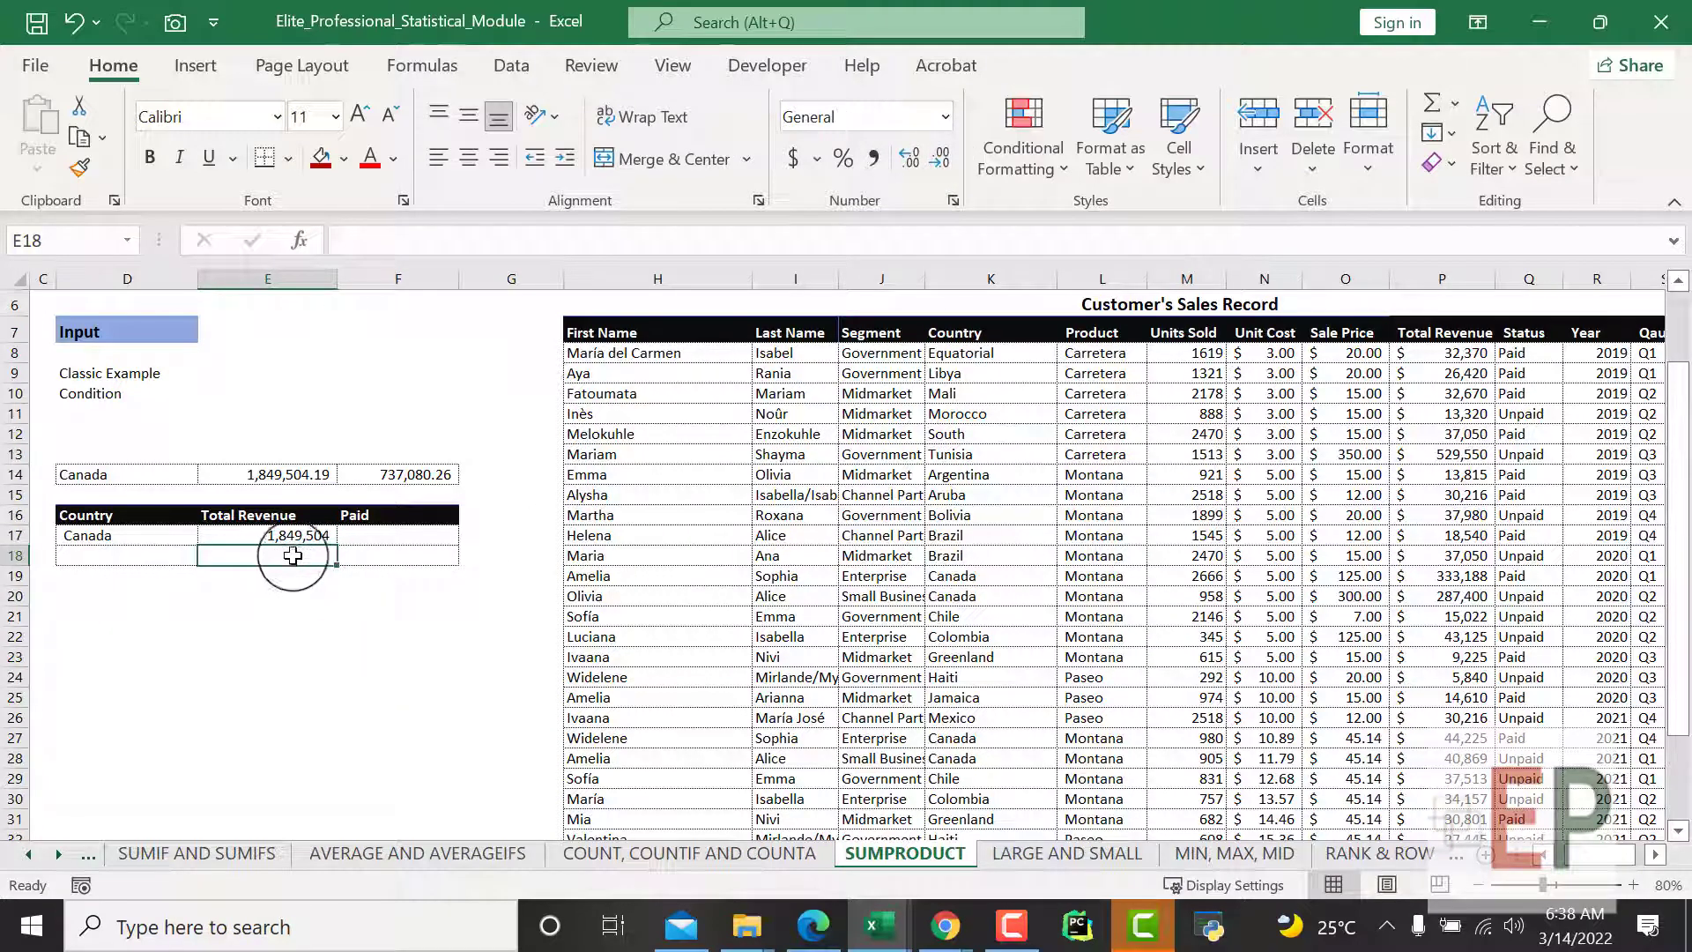
left_click(295, 520)
left_click(295, 535)
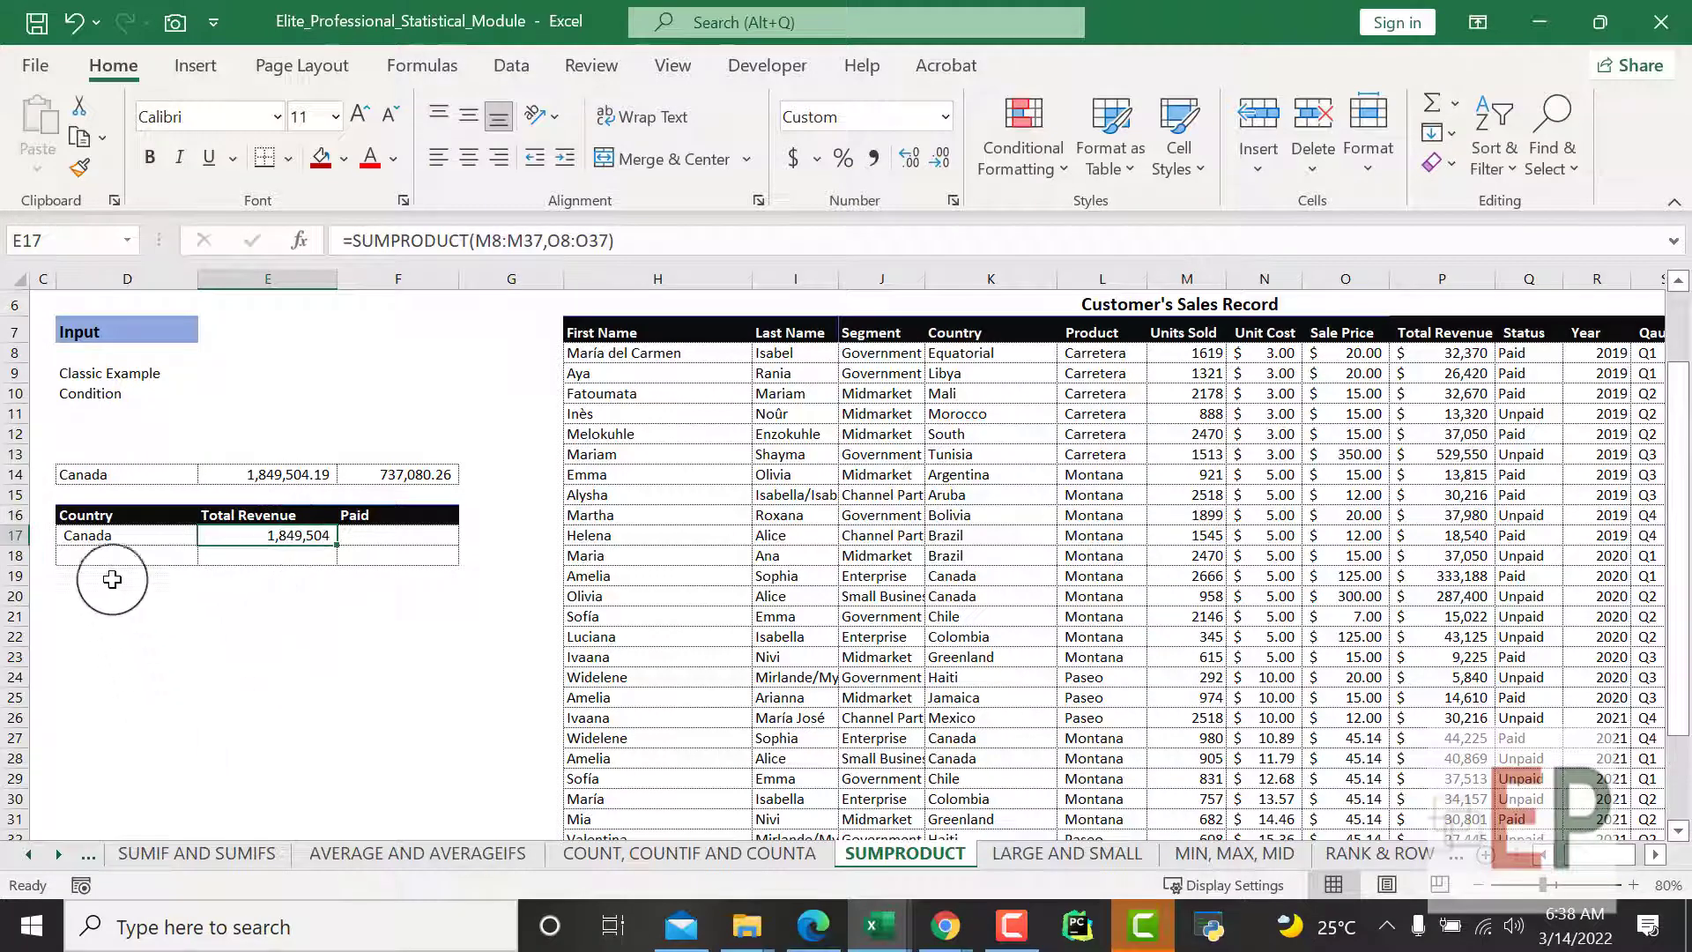
left_click(108, 538)
key("Delete")
left_click(133, 652)
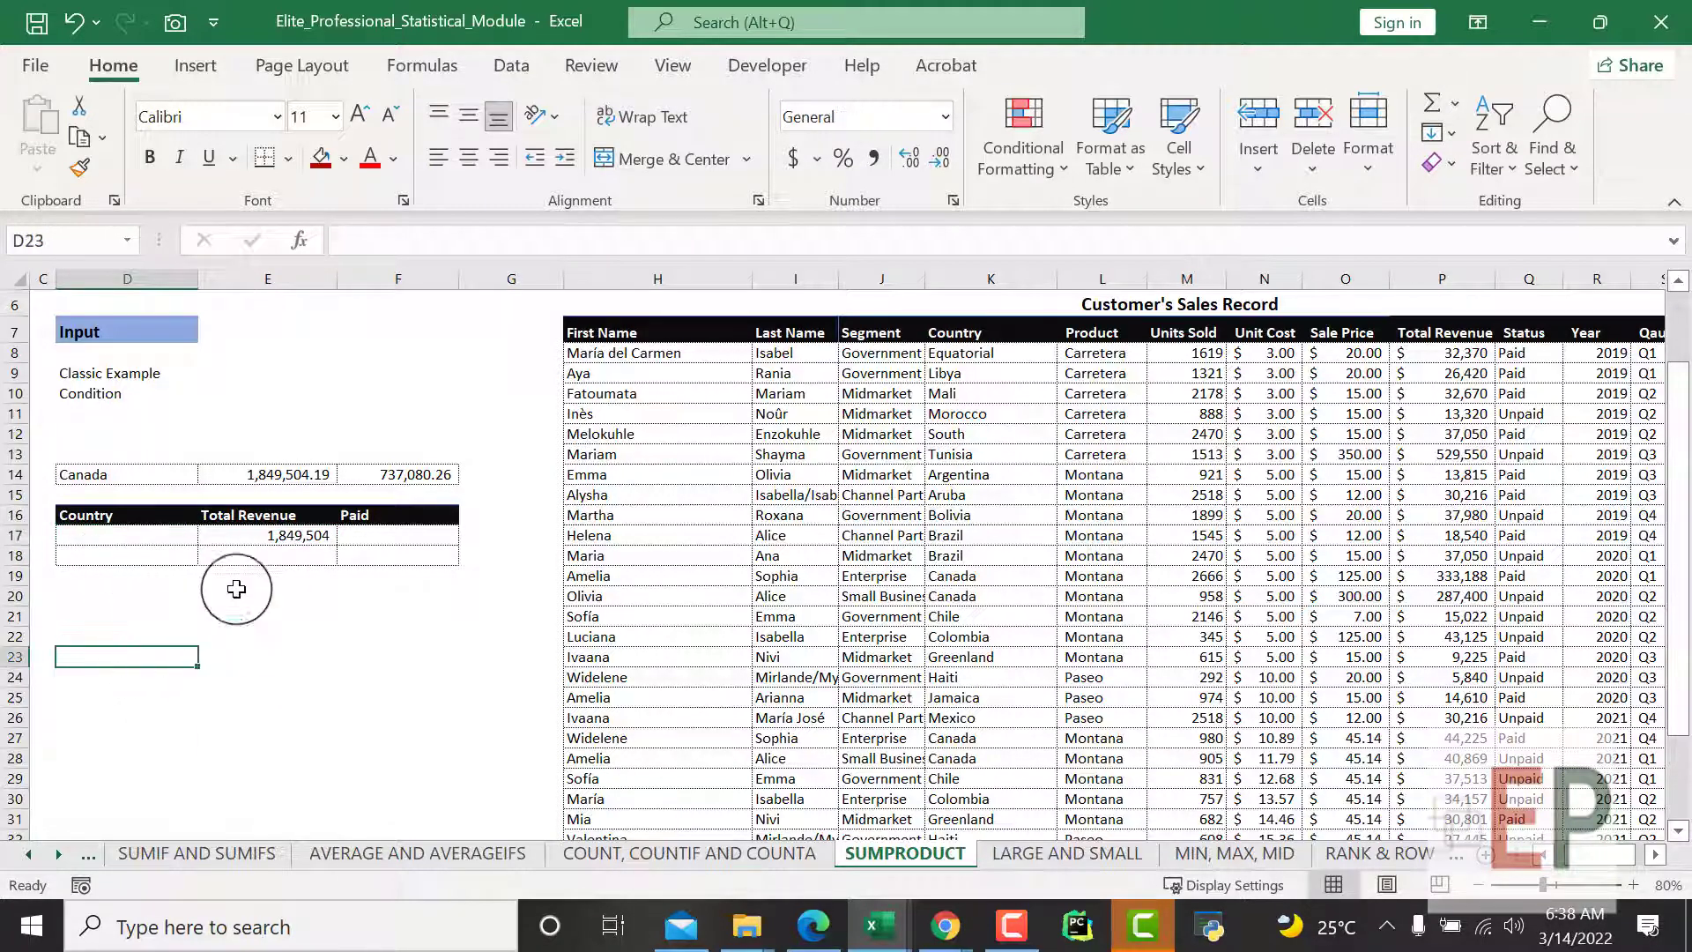
Examine the SUMPRODUCT formula in E17 against the Units Sold, Sale Price and Total Revenue columns of the sales record.
left_click(291, 535)
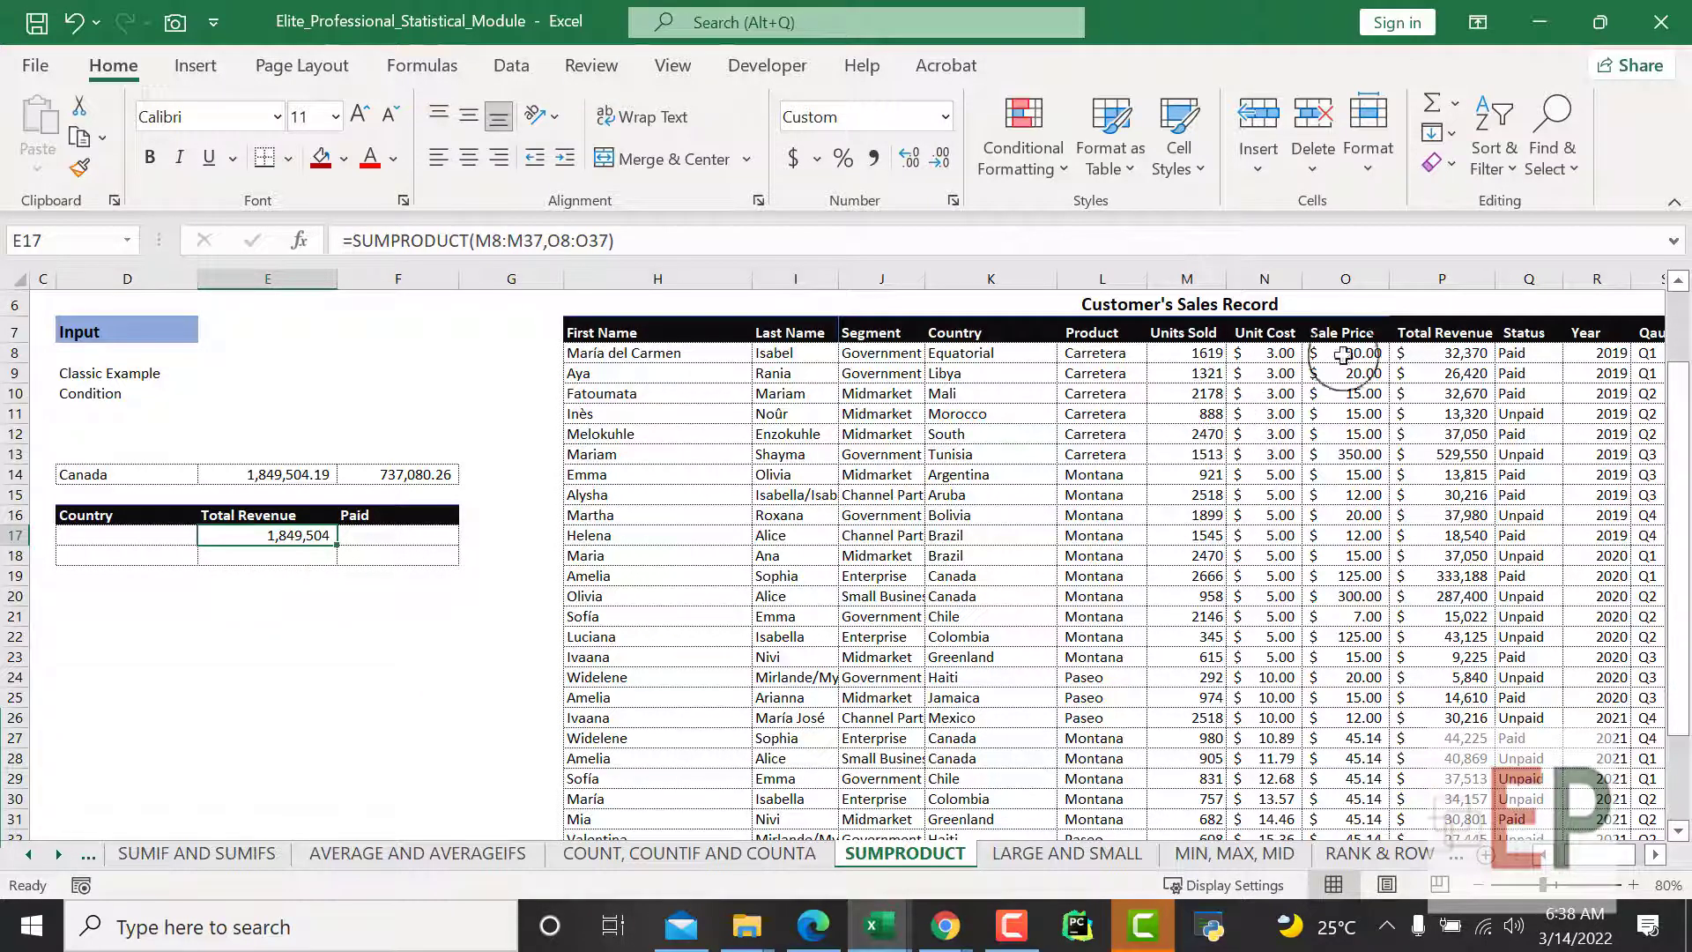
left_click(1209, 353)
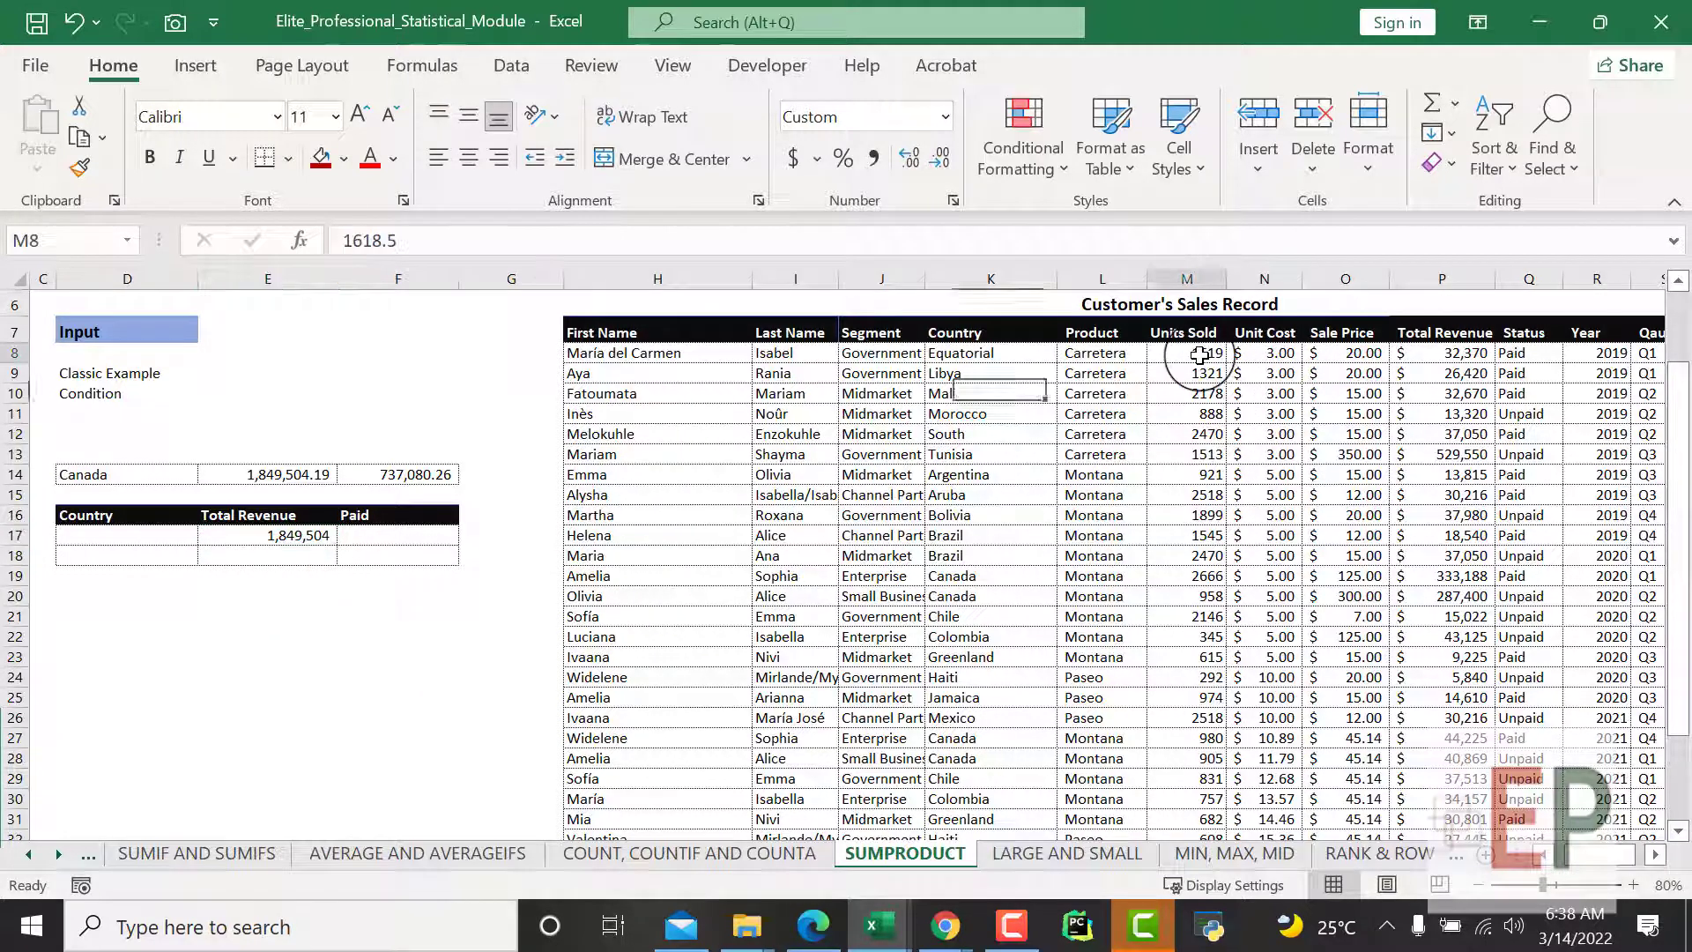
left_click(1328, 356)
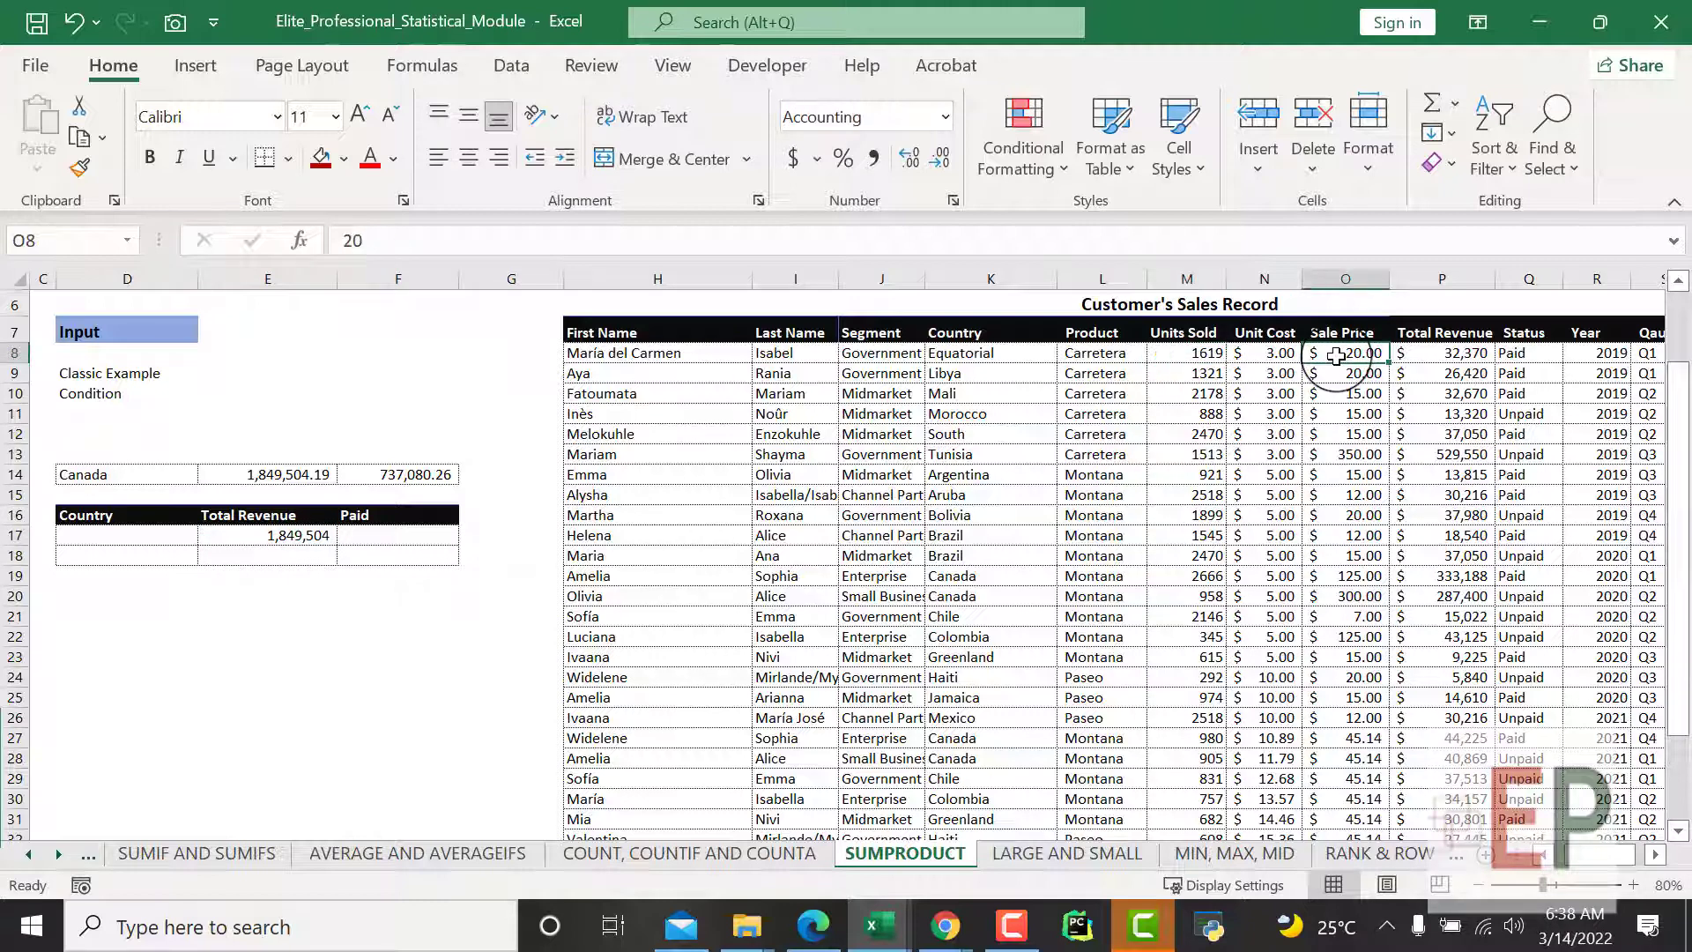
left_click(1460, 354)
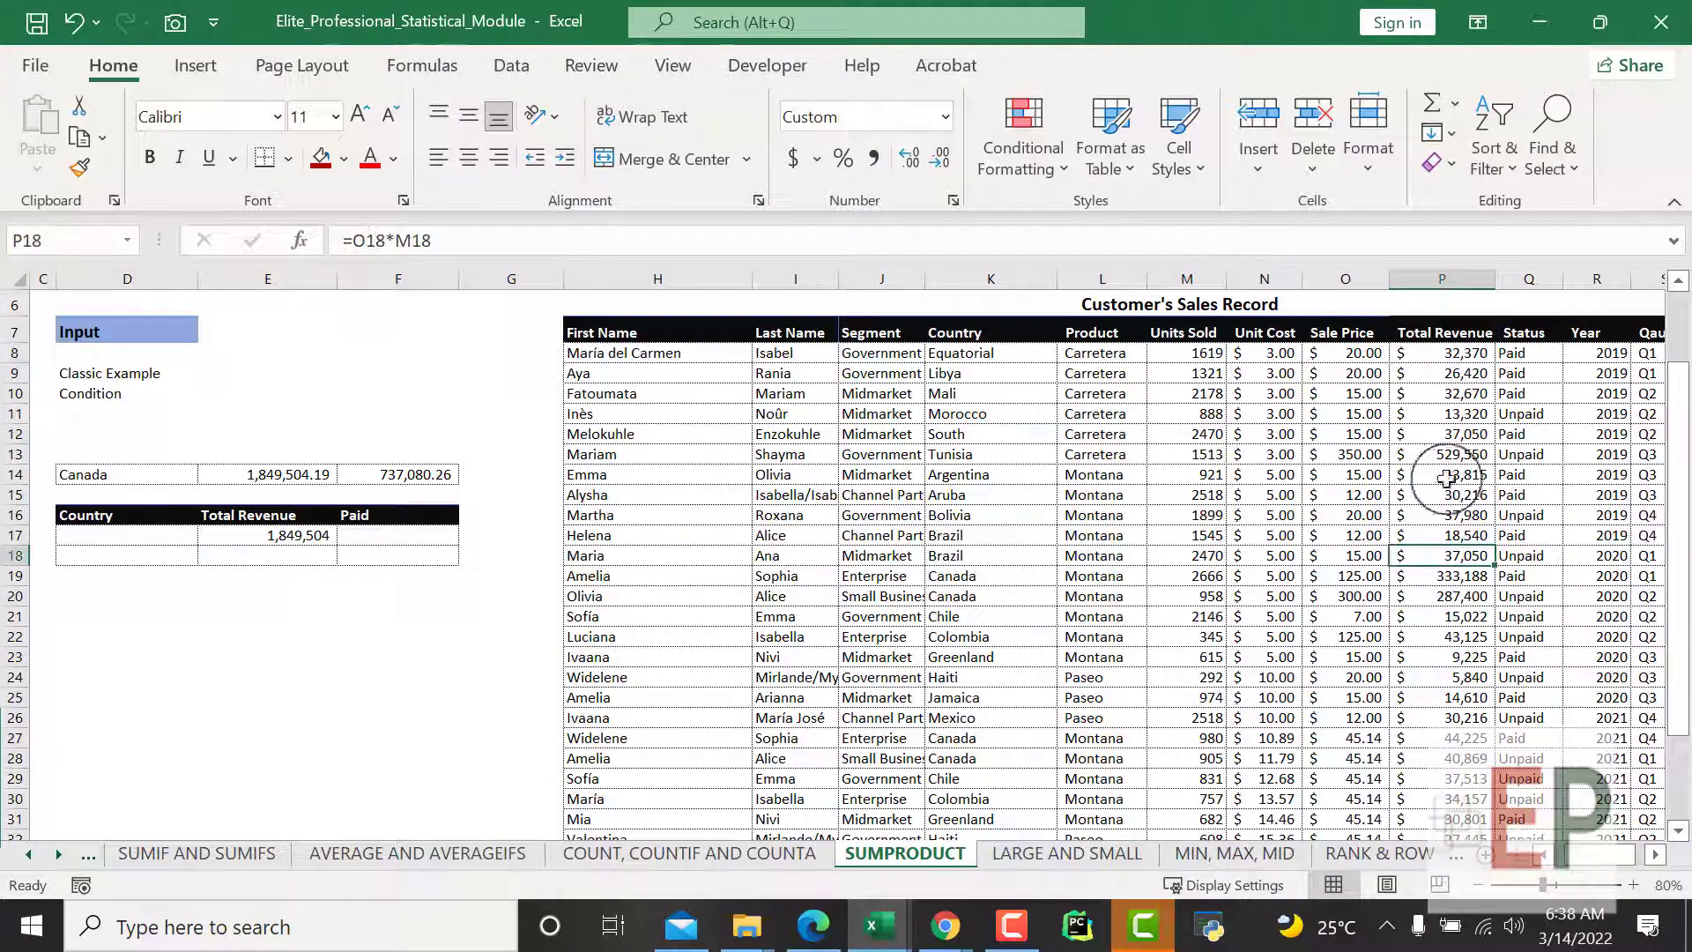
left_click_drag(1454, 354, 1454, 802)
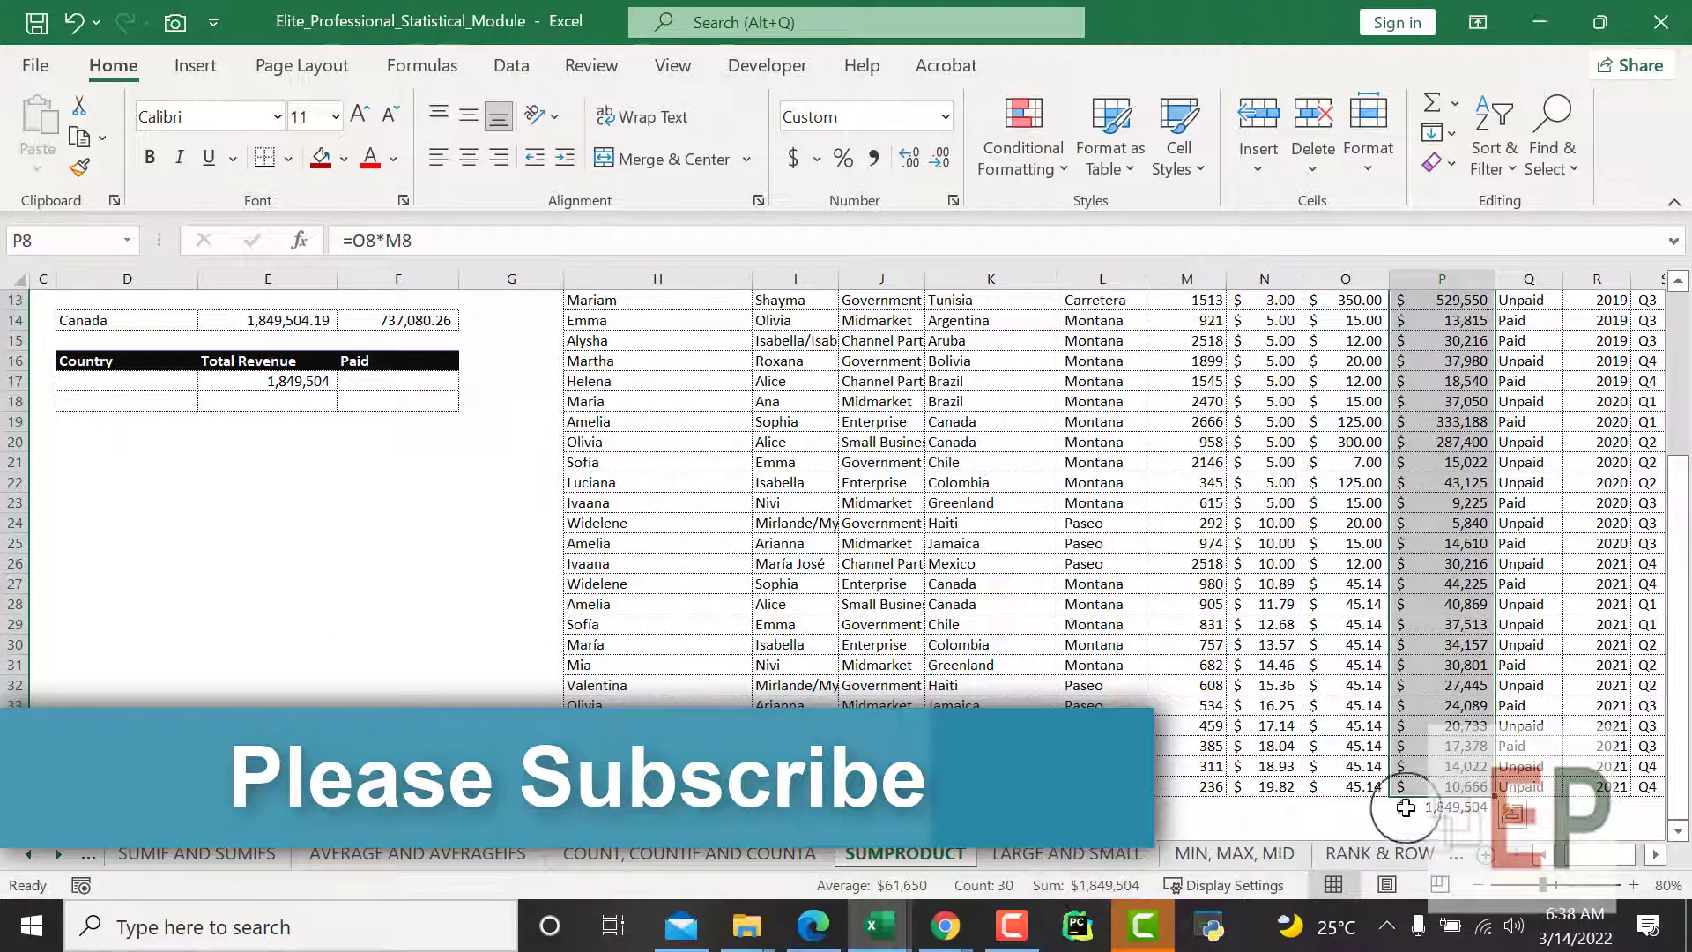
Fill the Total Revenue column's sum in P38 with the standard orange colour.
left_click(1428, 806)
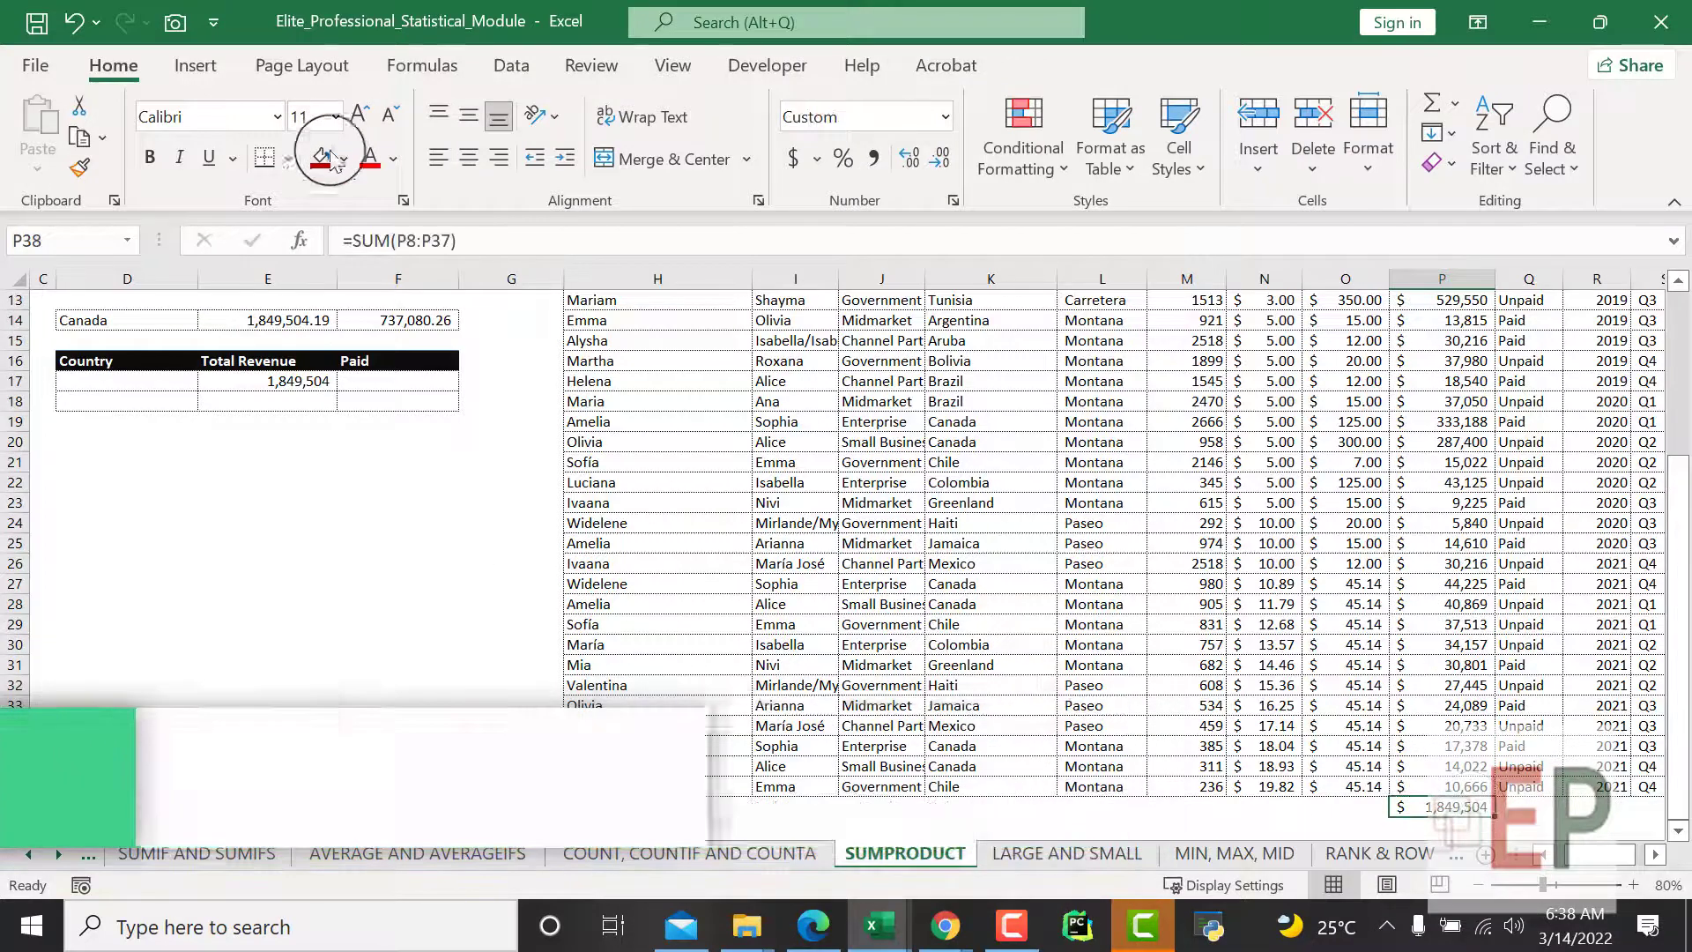
left_click(343, 159)
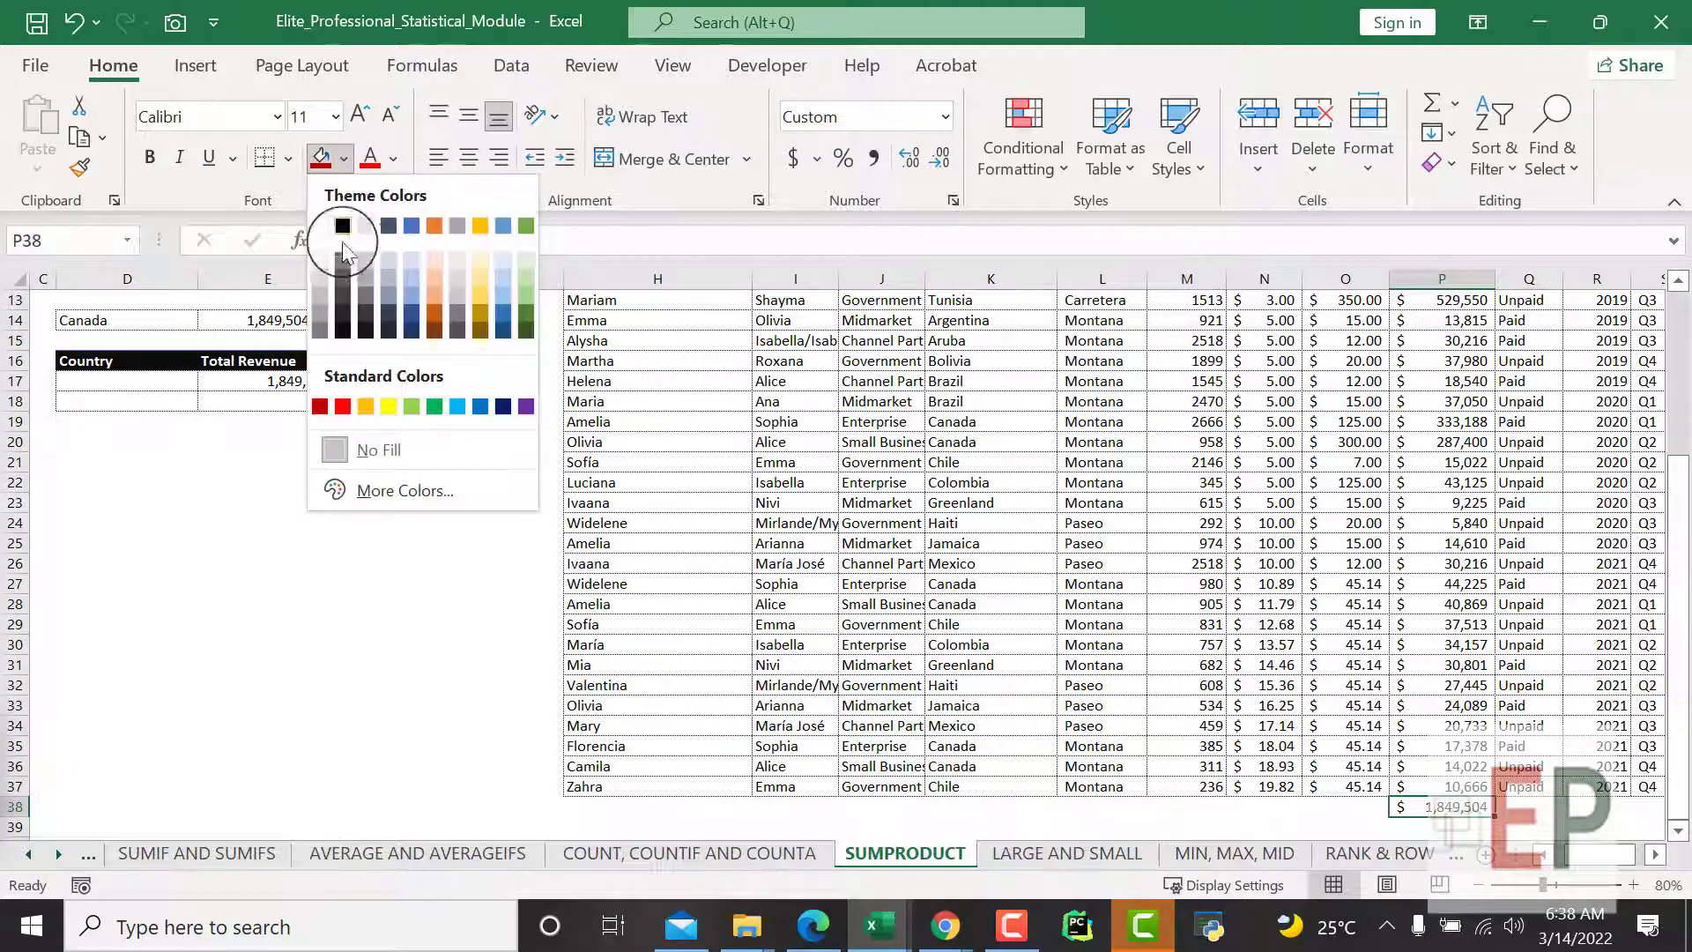
left_click(365, 406)
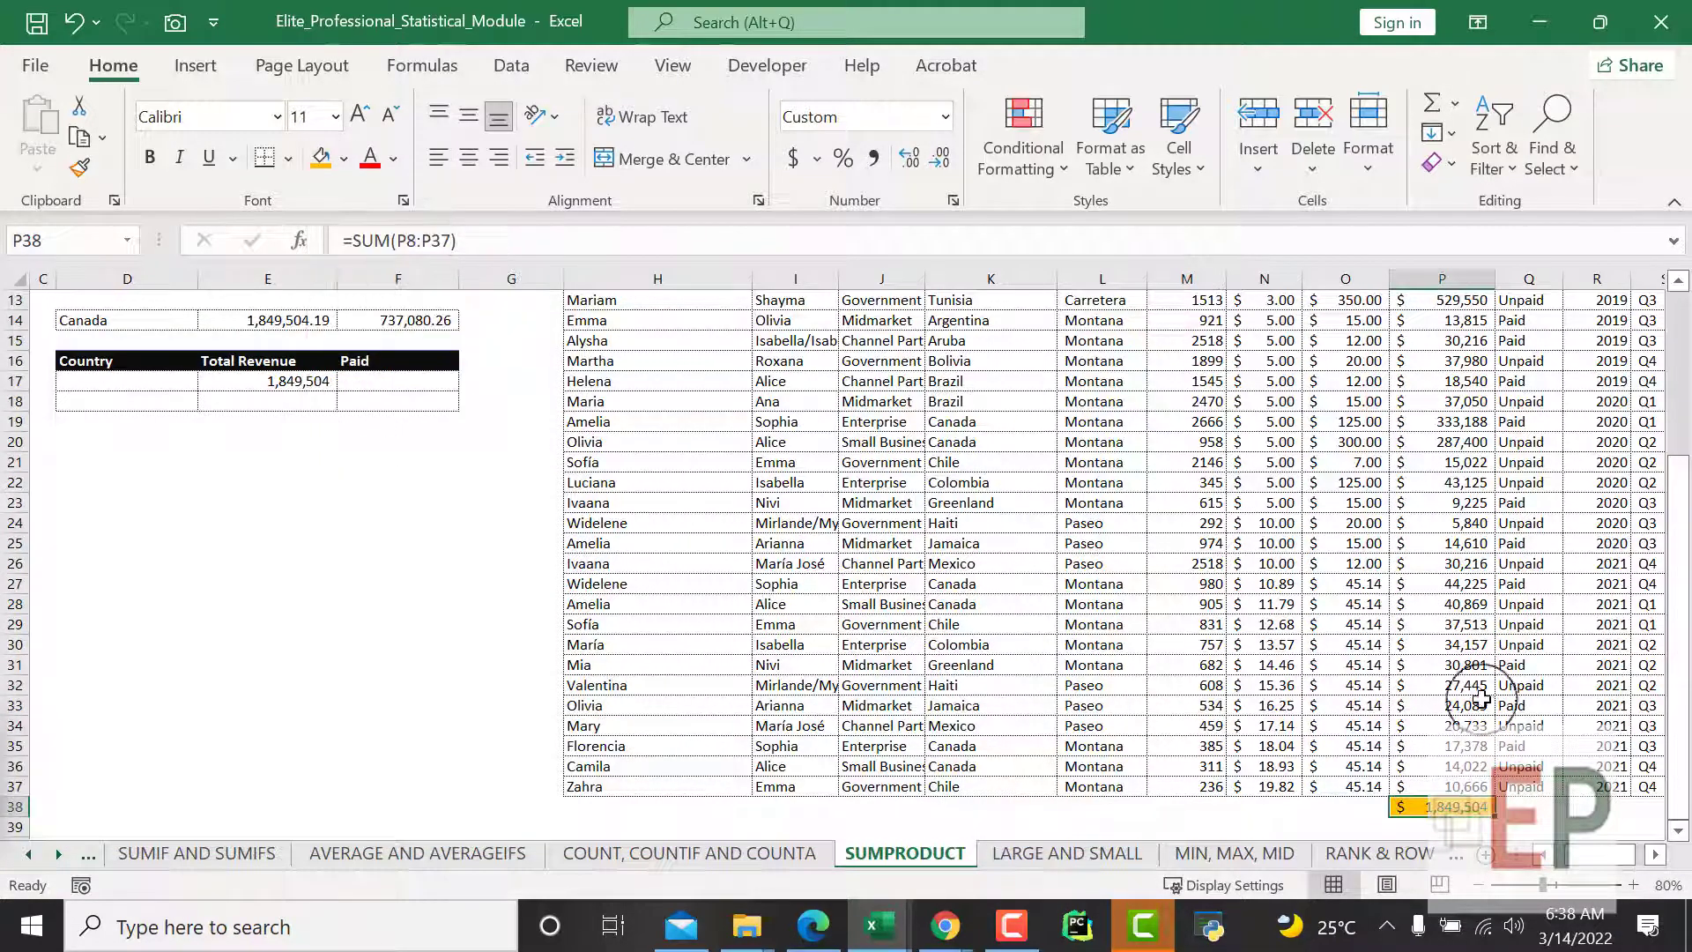
Compare the SUMPRODUCT total in E17 with the sum of the Total Revenue column in P38.
left_click(295, 384)
left_click(321, 571)
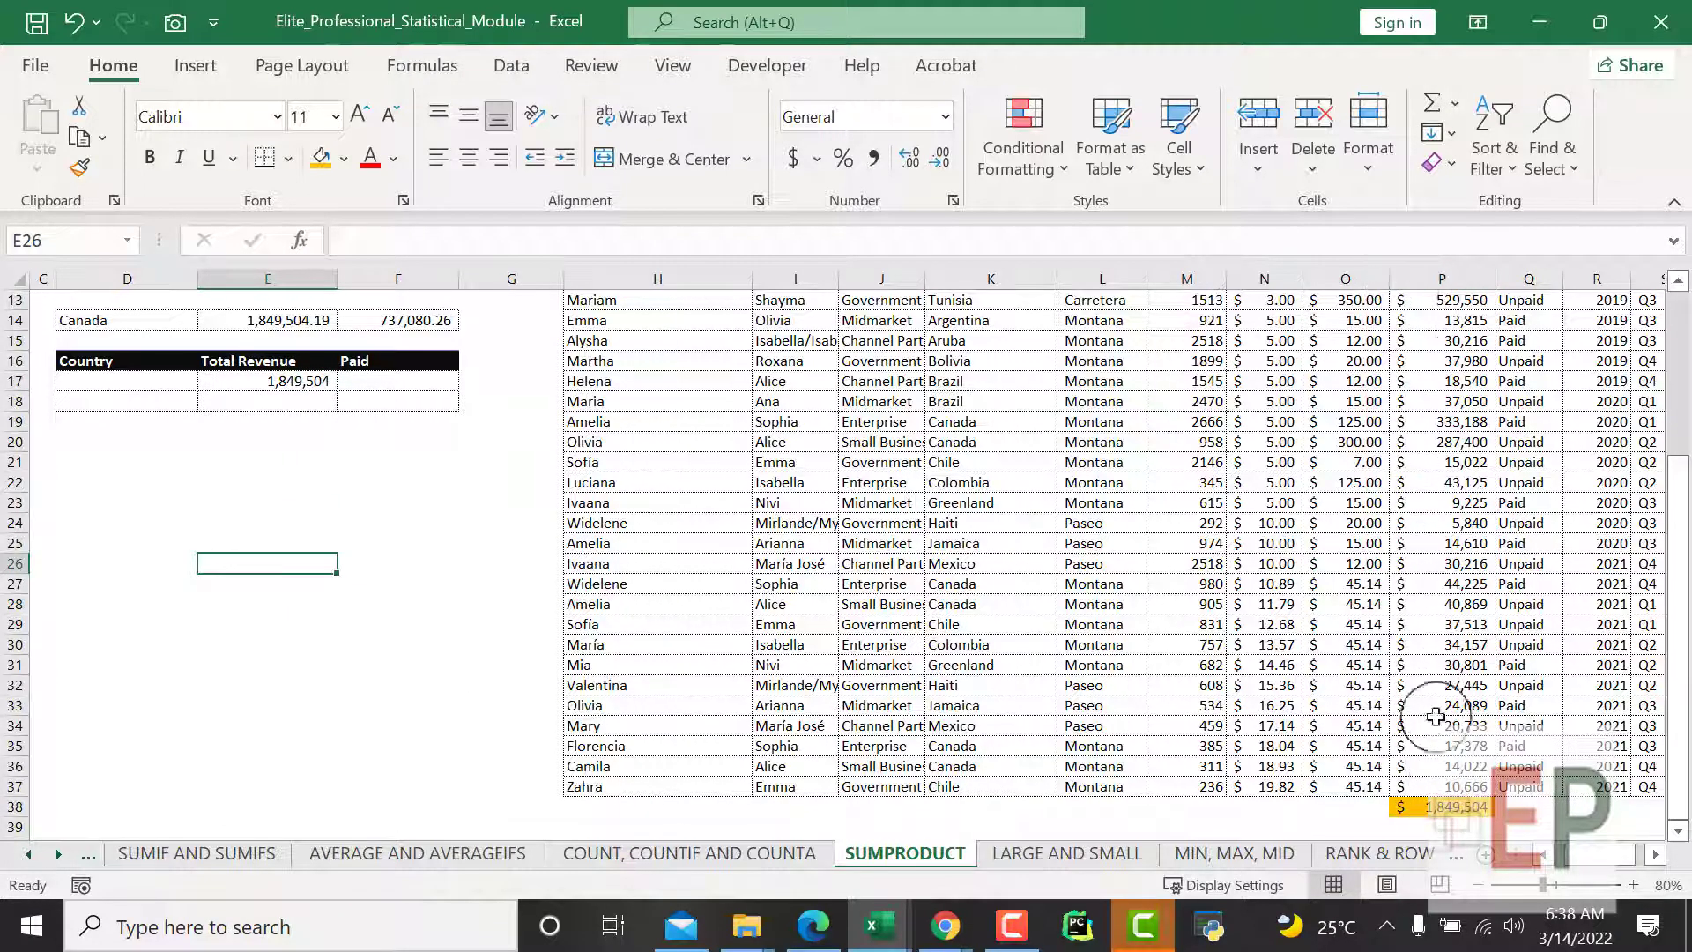
scroll(1425, 679, "up", 3)
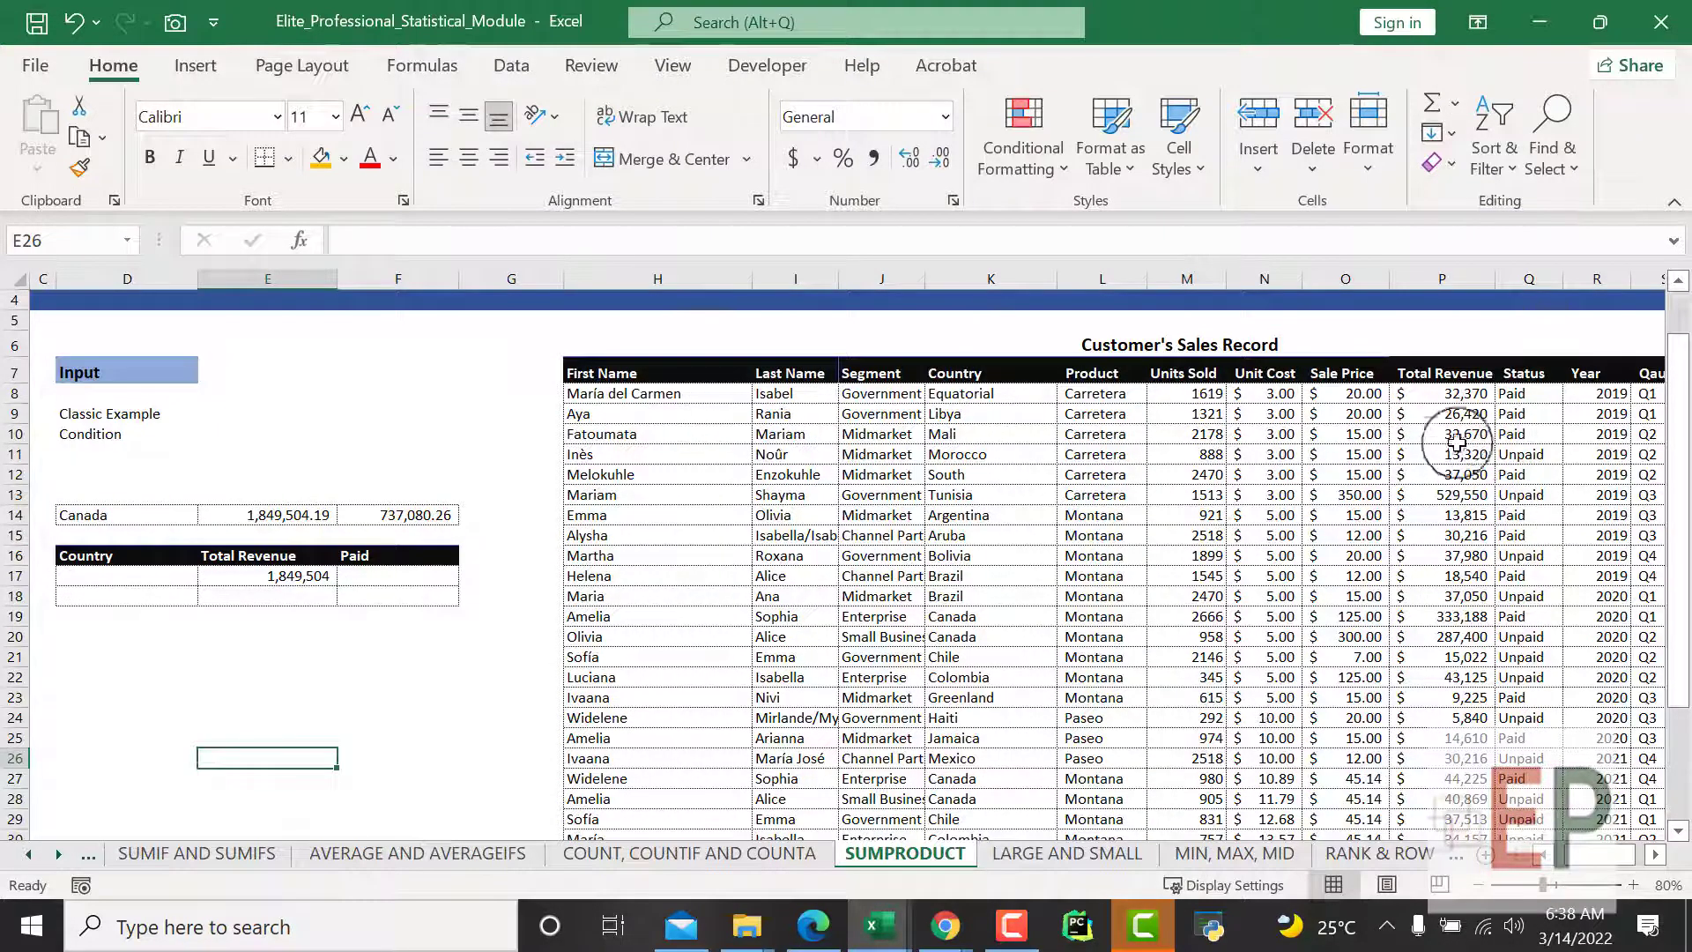
left_click(259, 584)
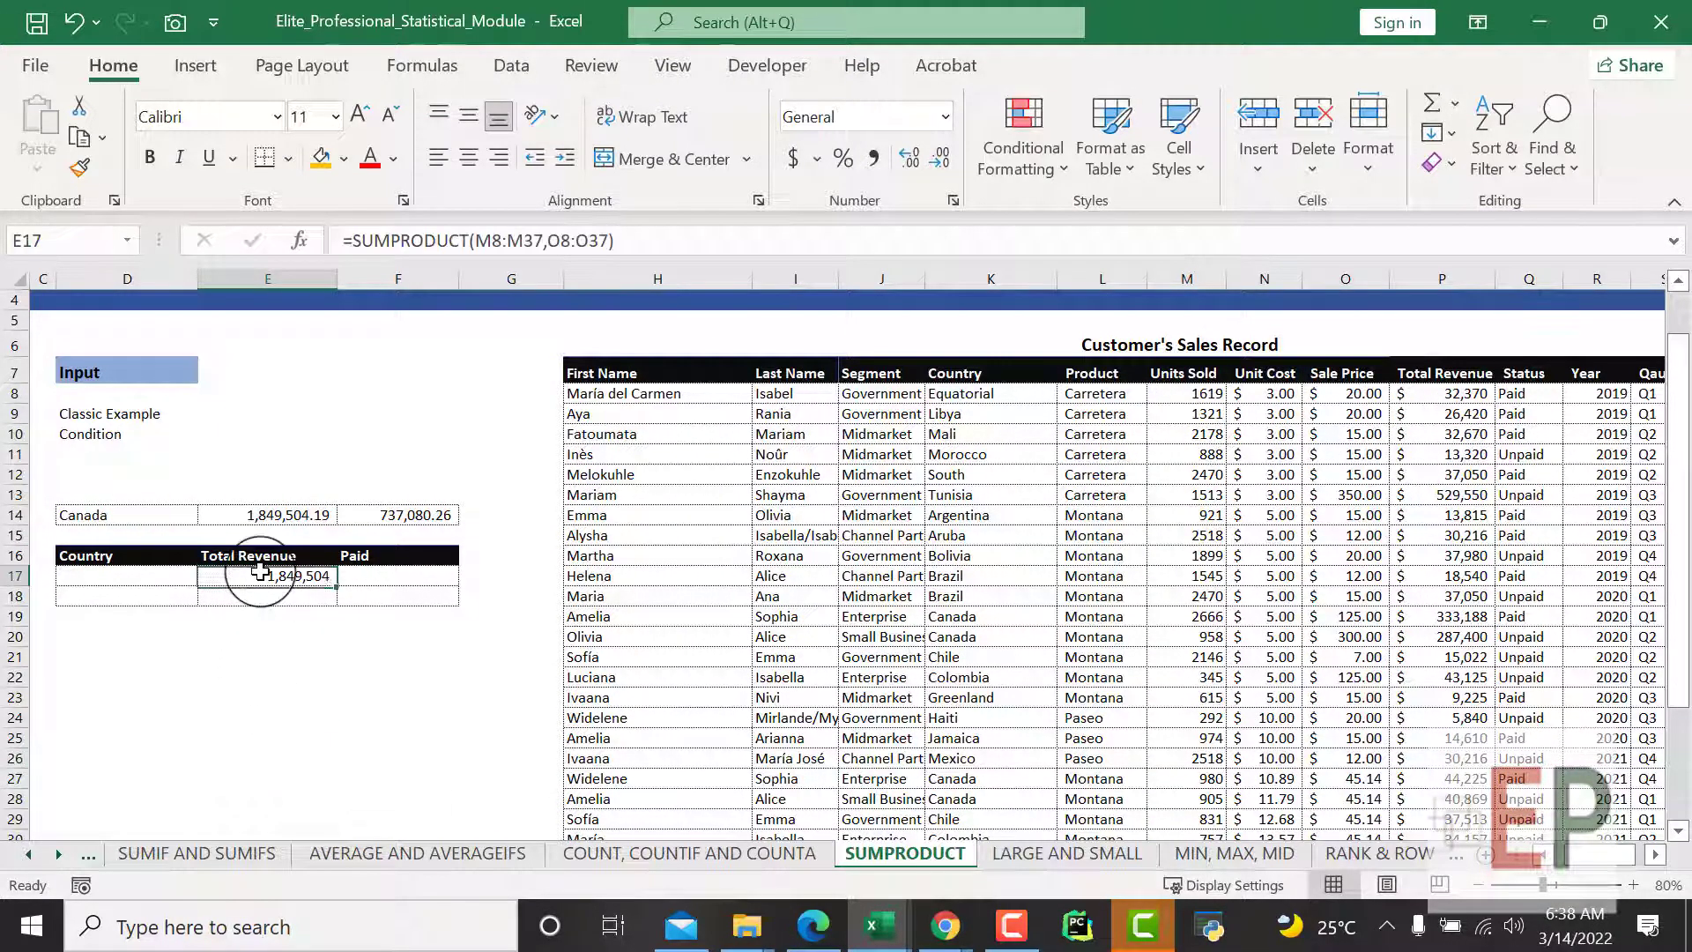
left_click(285, 685)
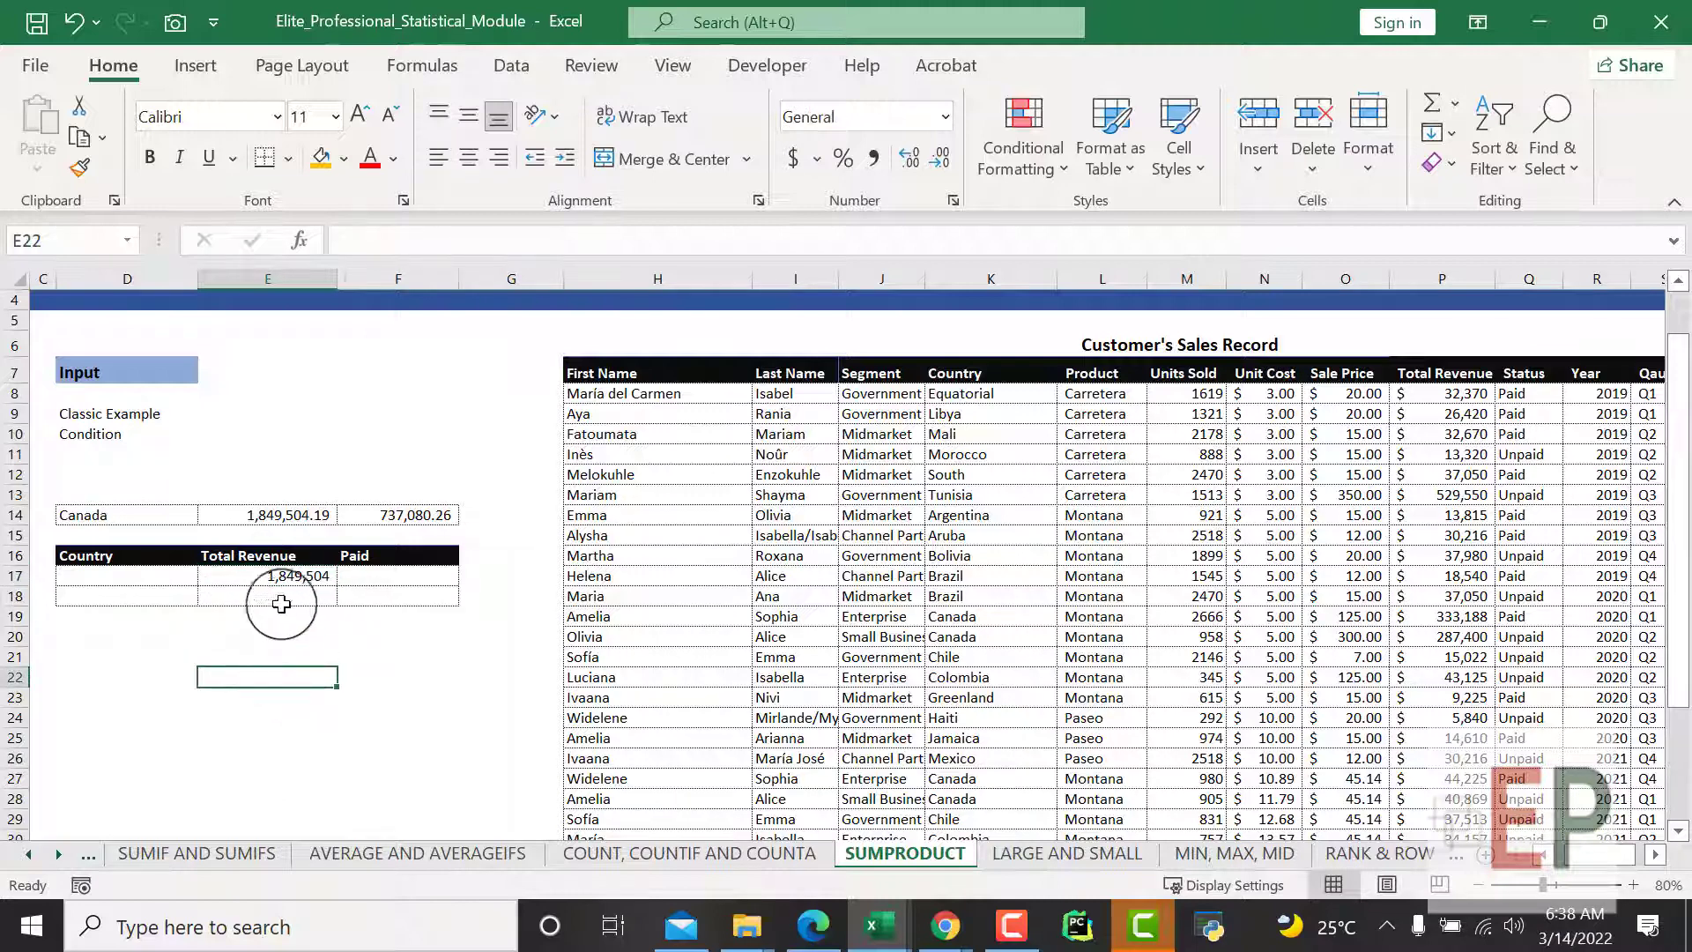
left_click(260, 576)
left_click(275, 674)
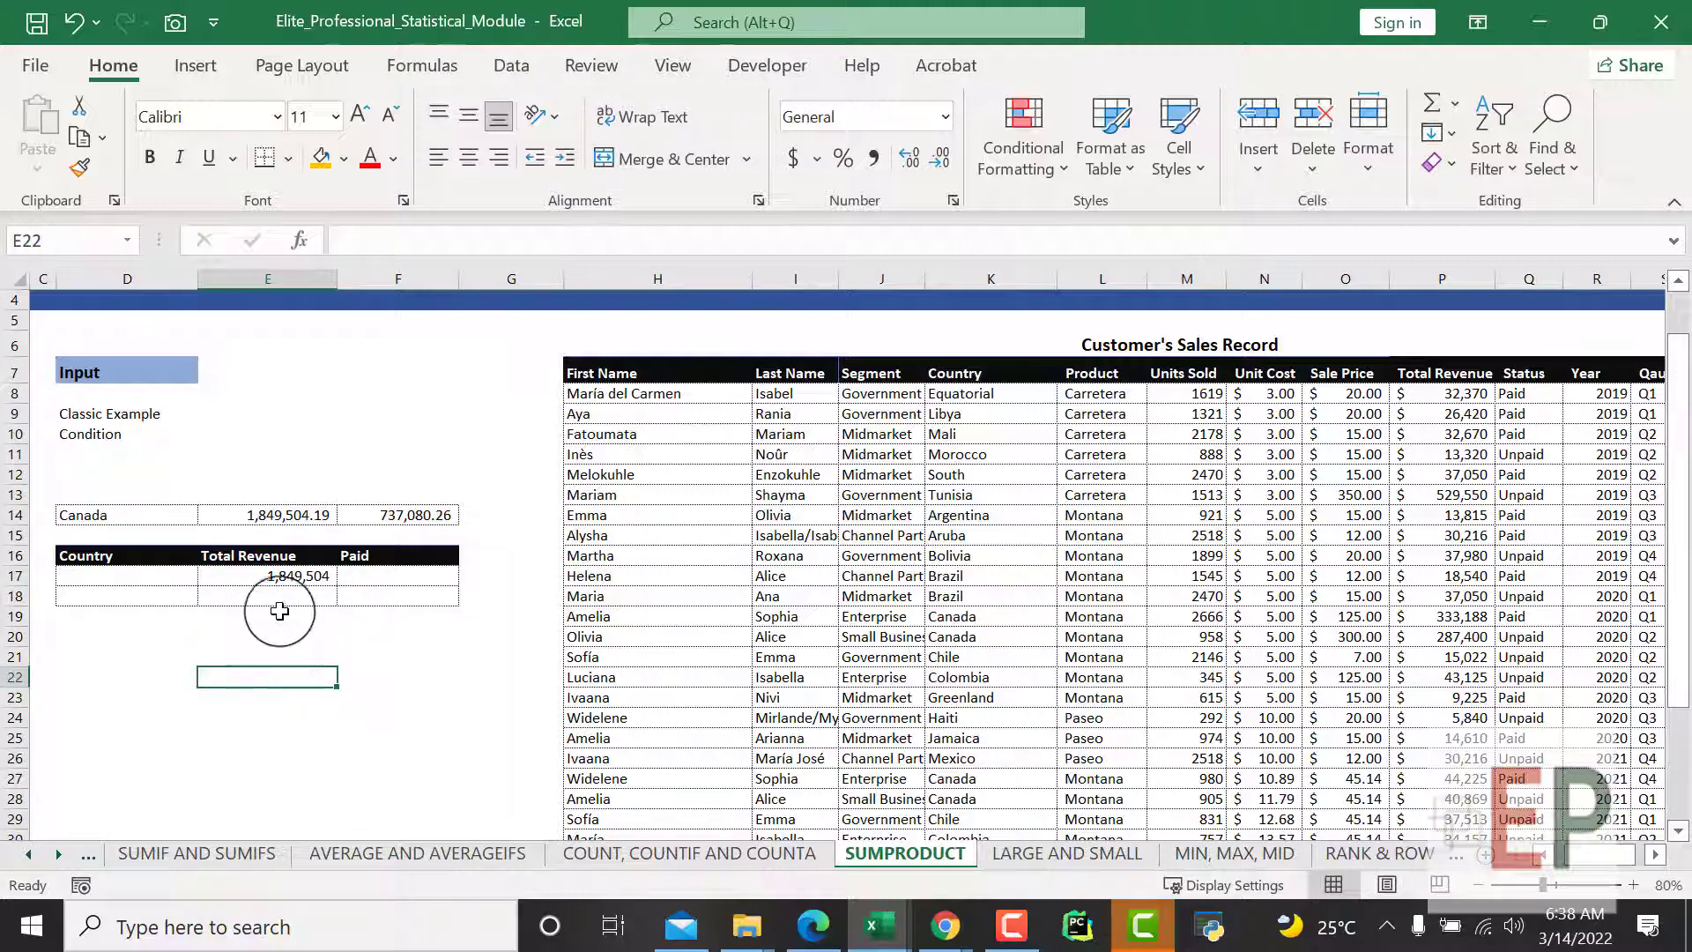
left_click(290, 574)
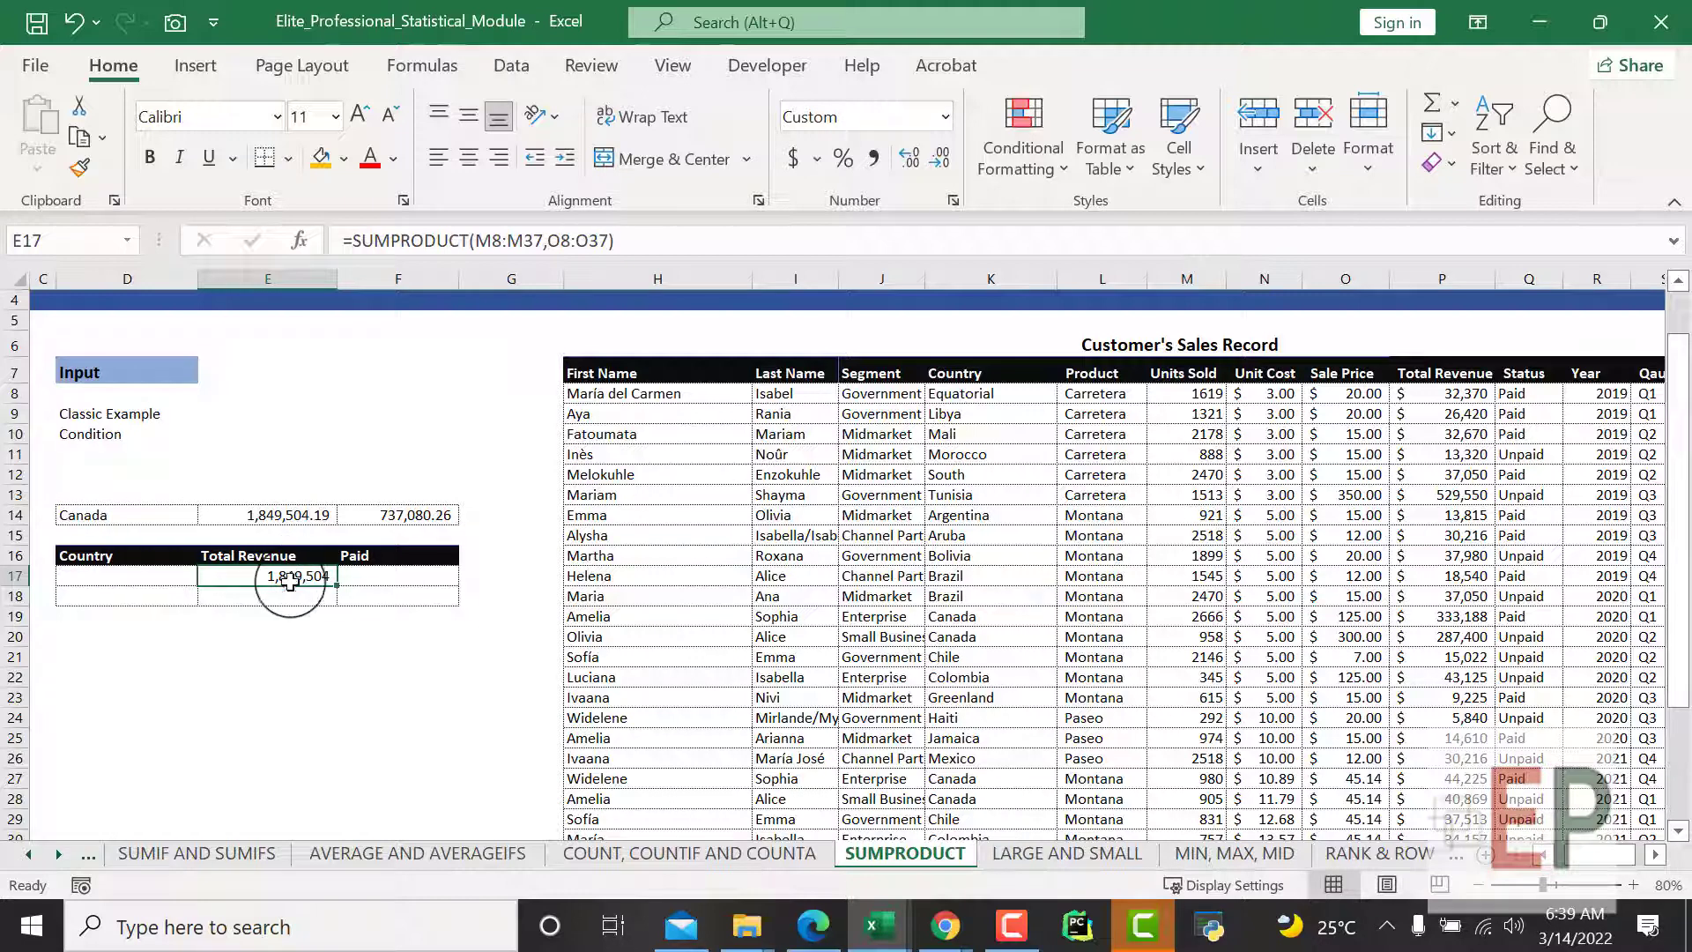
Start a SUMPRODUCT formula in F17 whose first array is the parenthesised country condition (K8:K37=D14).
left_click(399, 576)
type("=sum")
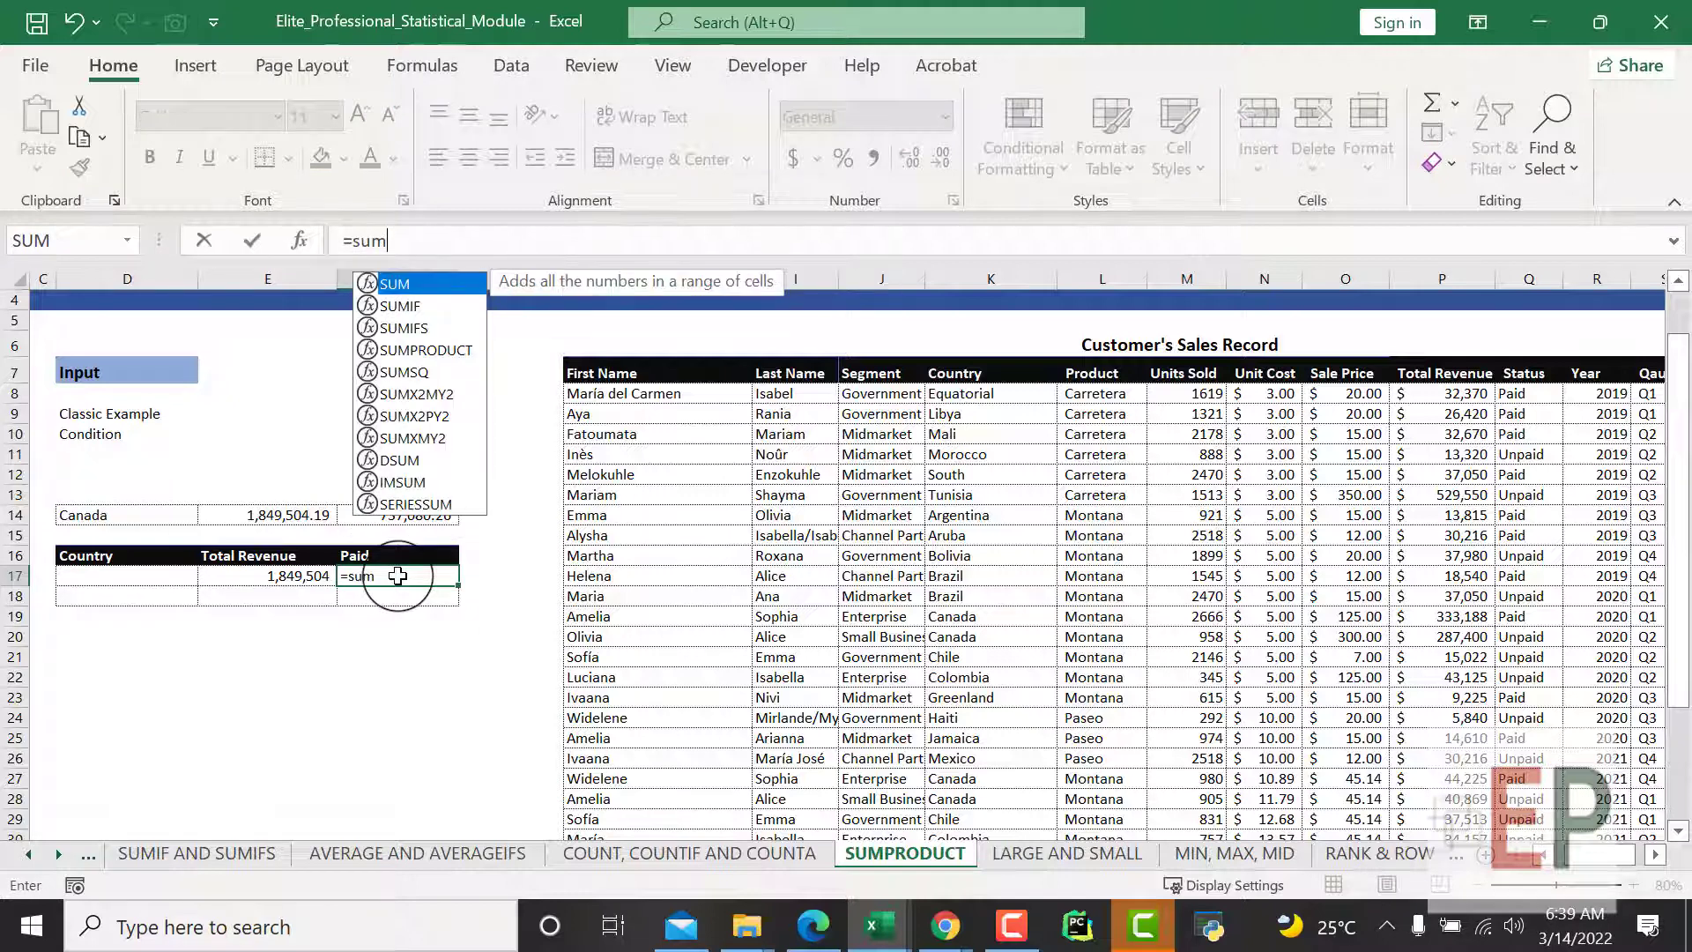
type("pro")
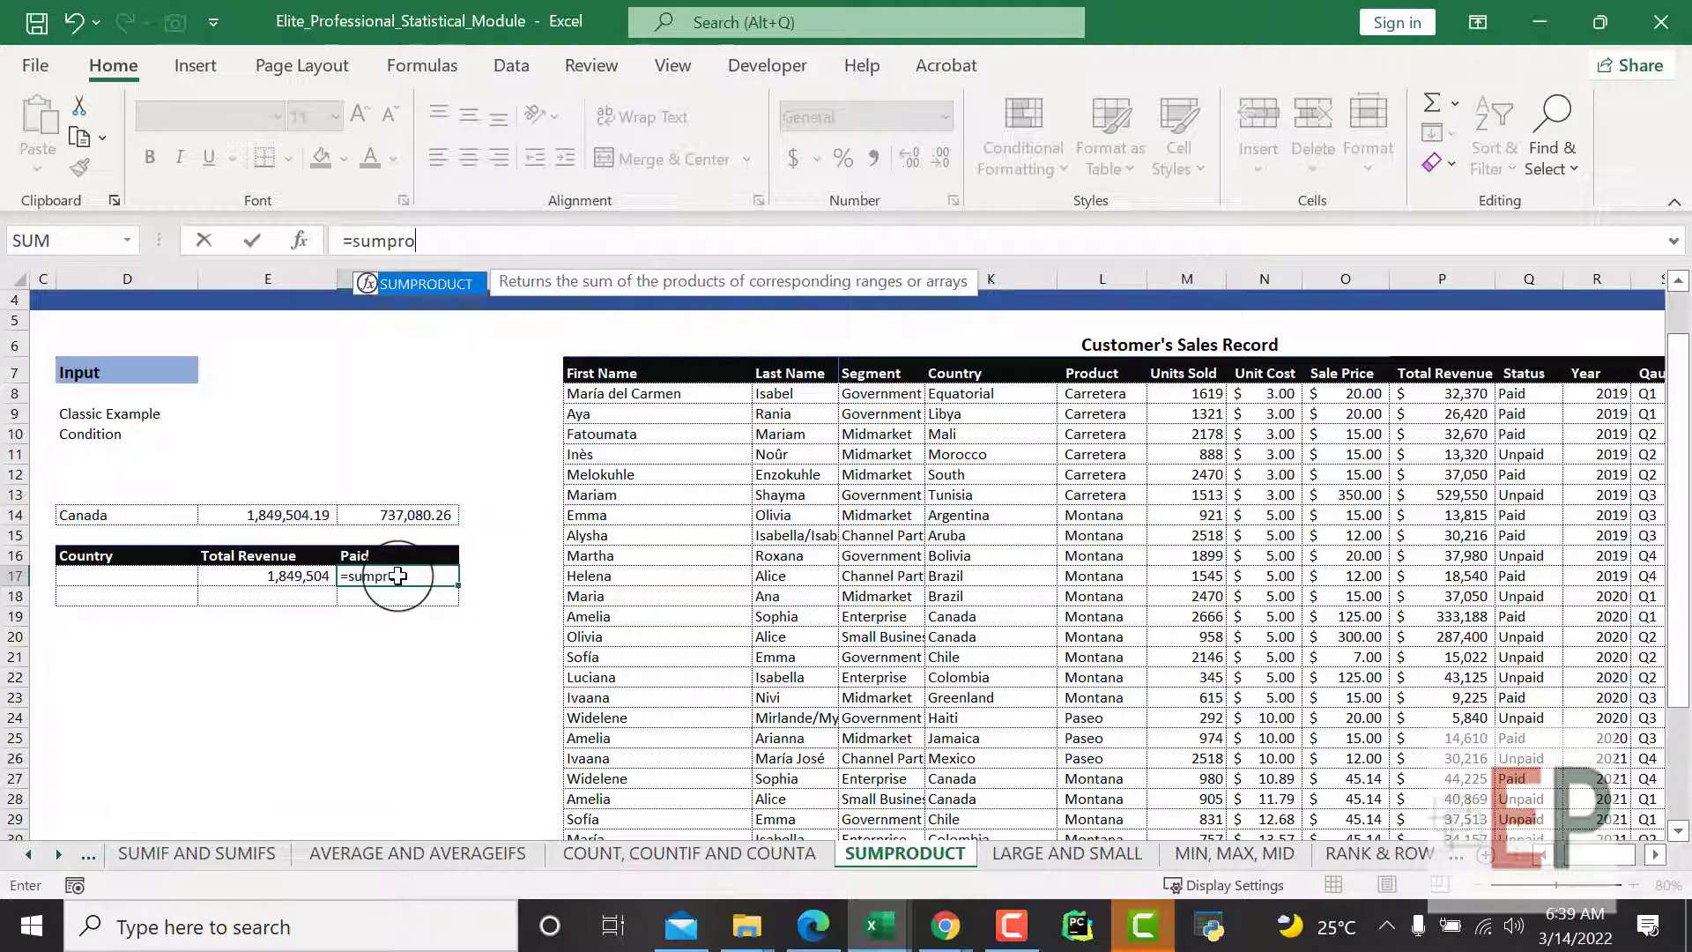
key("Tab")
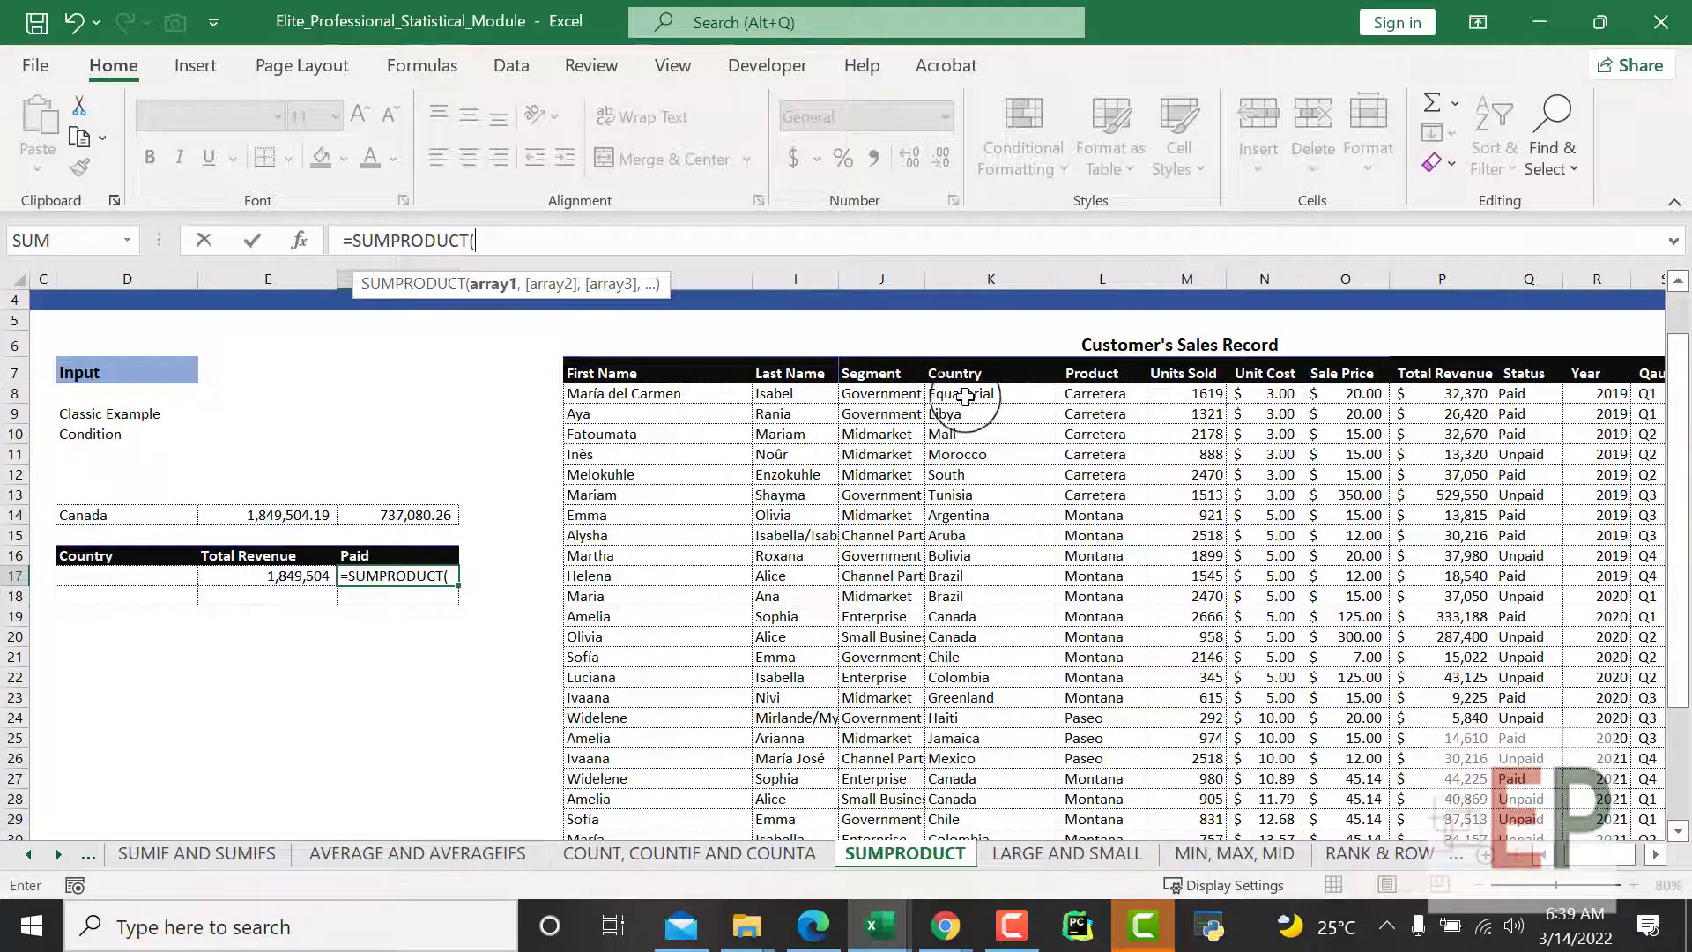
left_click_drag(965, 395, 970, 782)
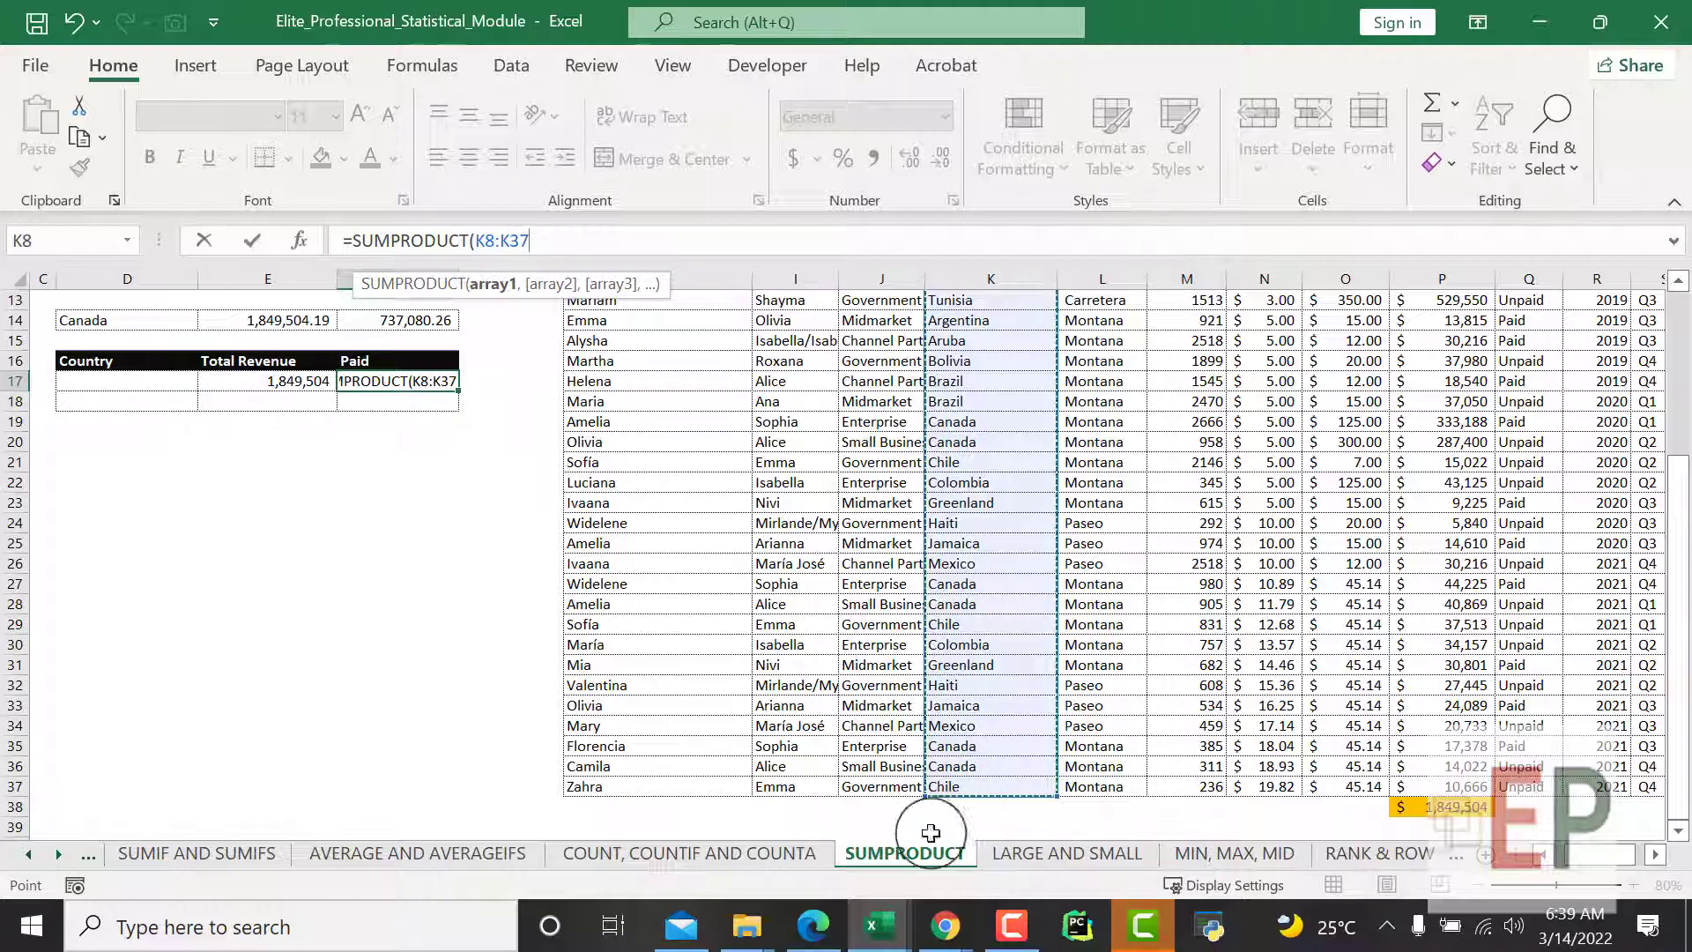
scroll(380, 473, "up", 4)
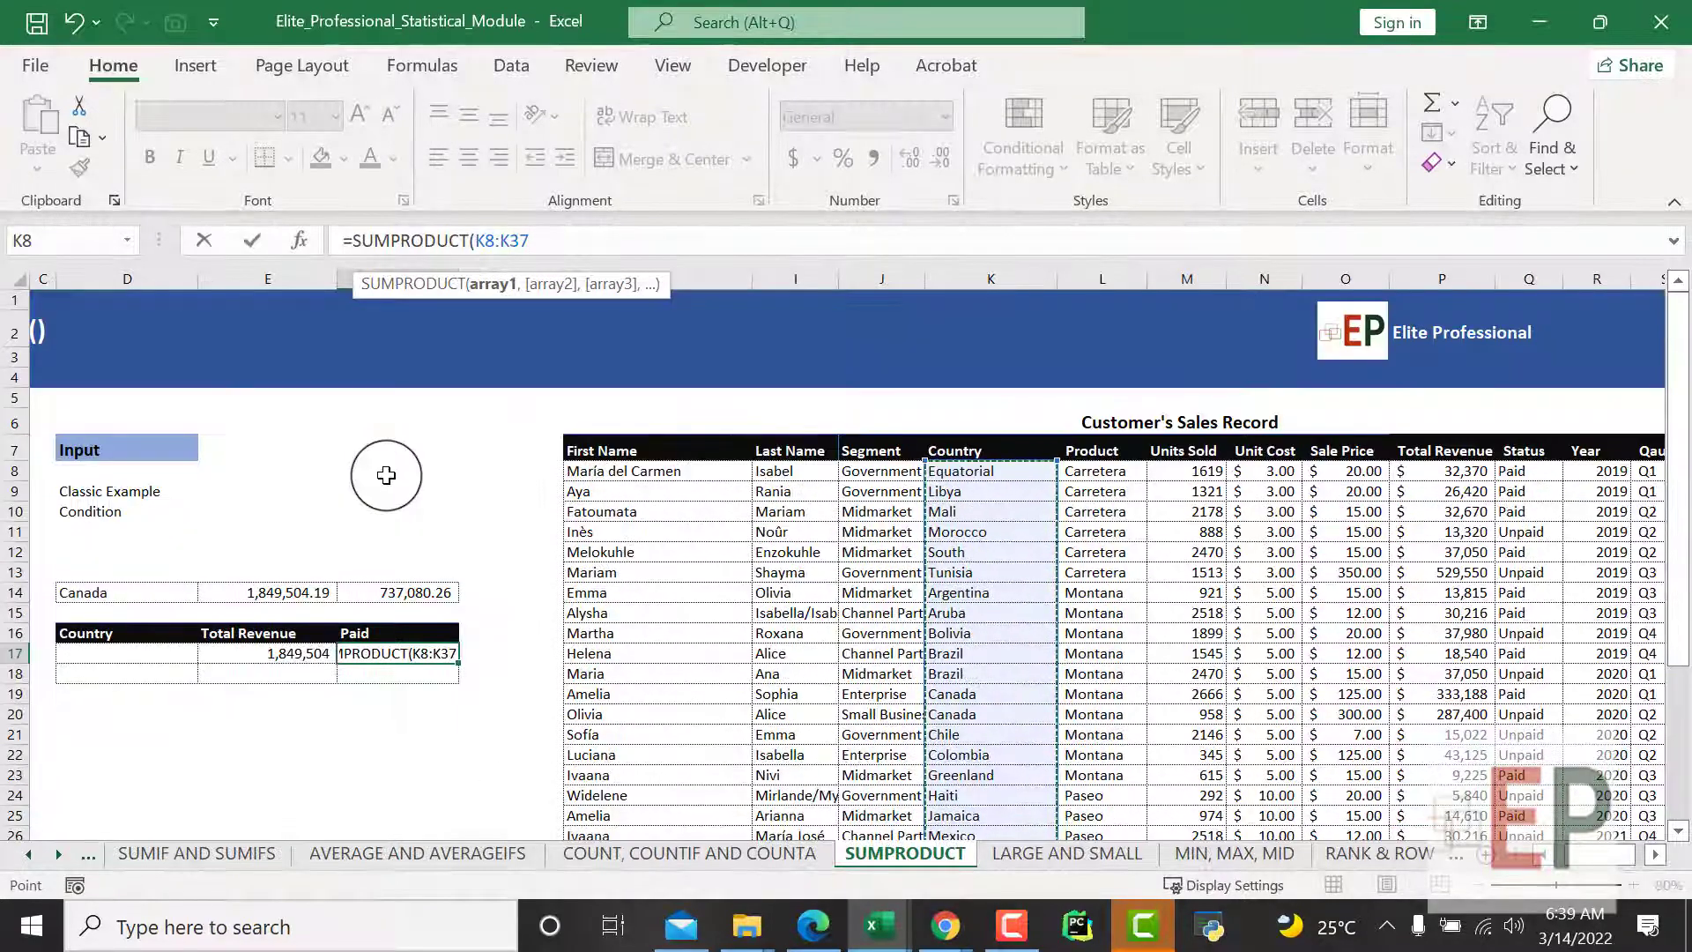
type("=")
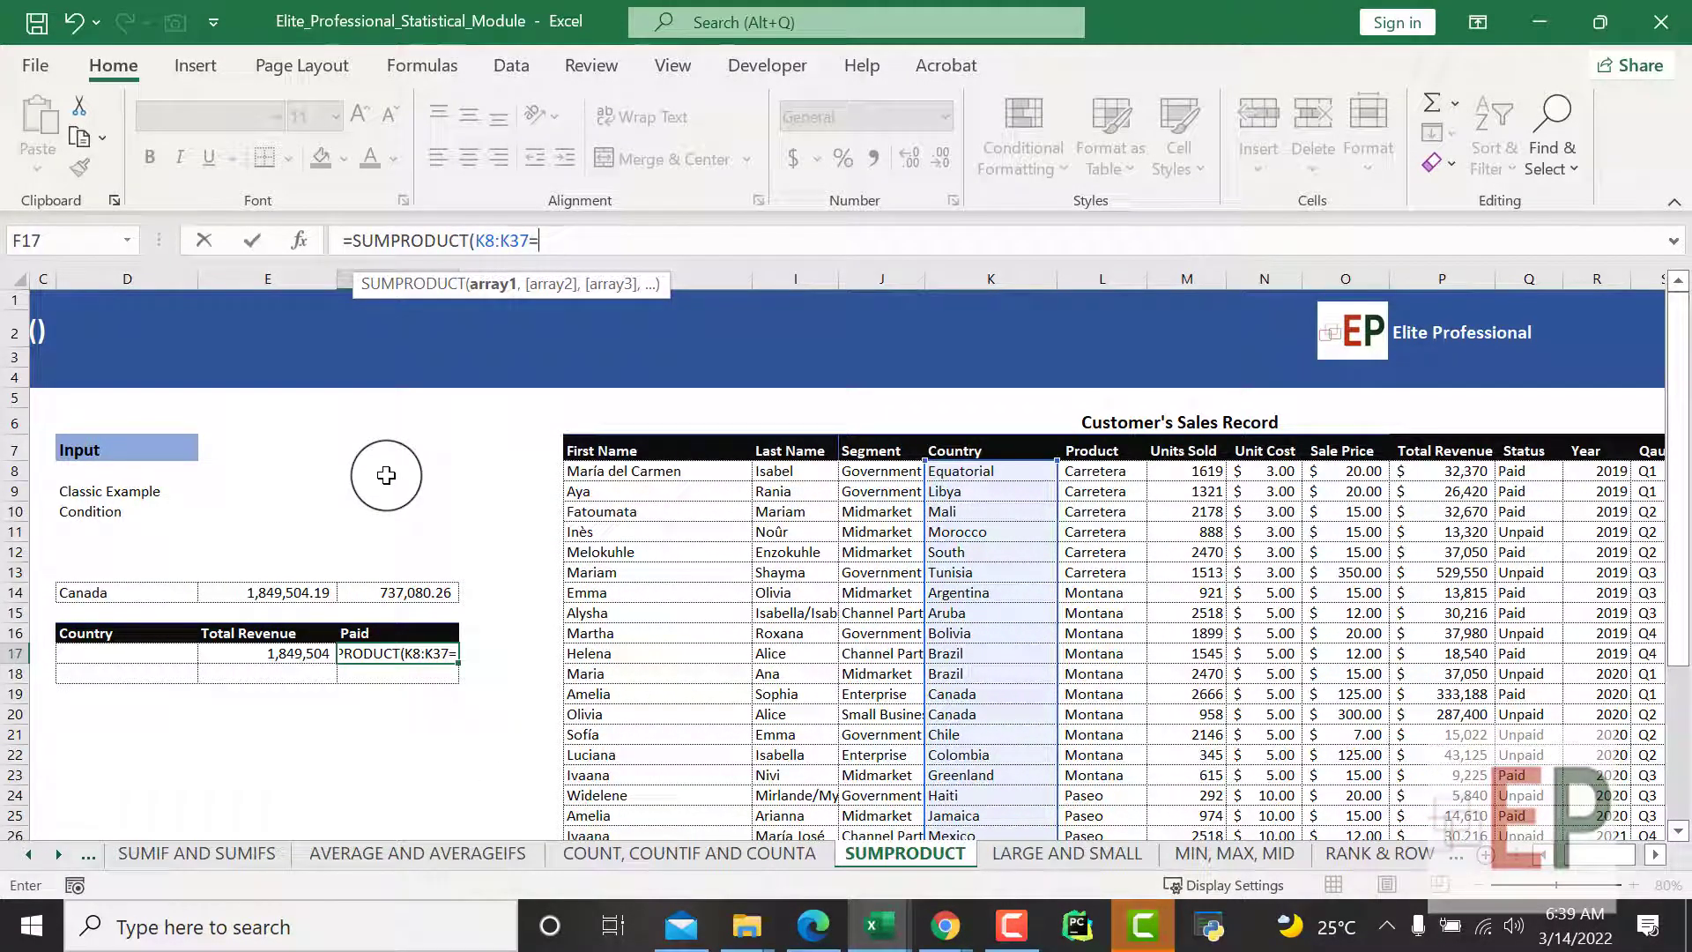
left_click(65, 592)
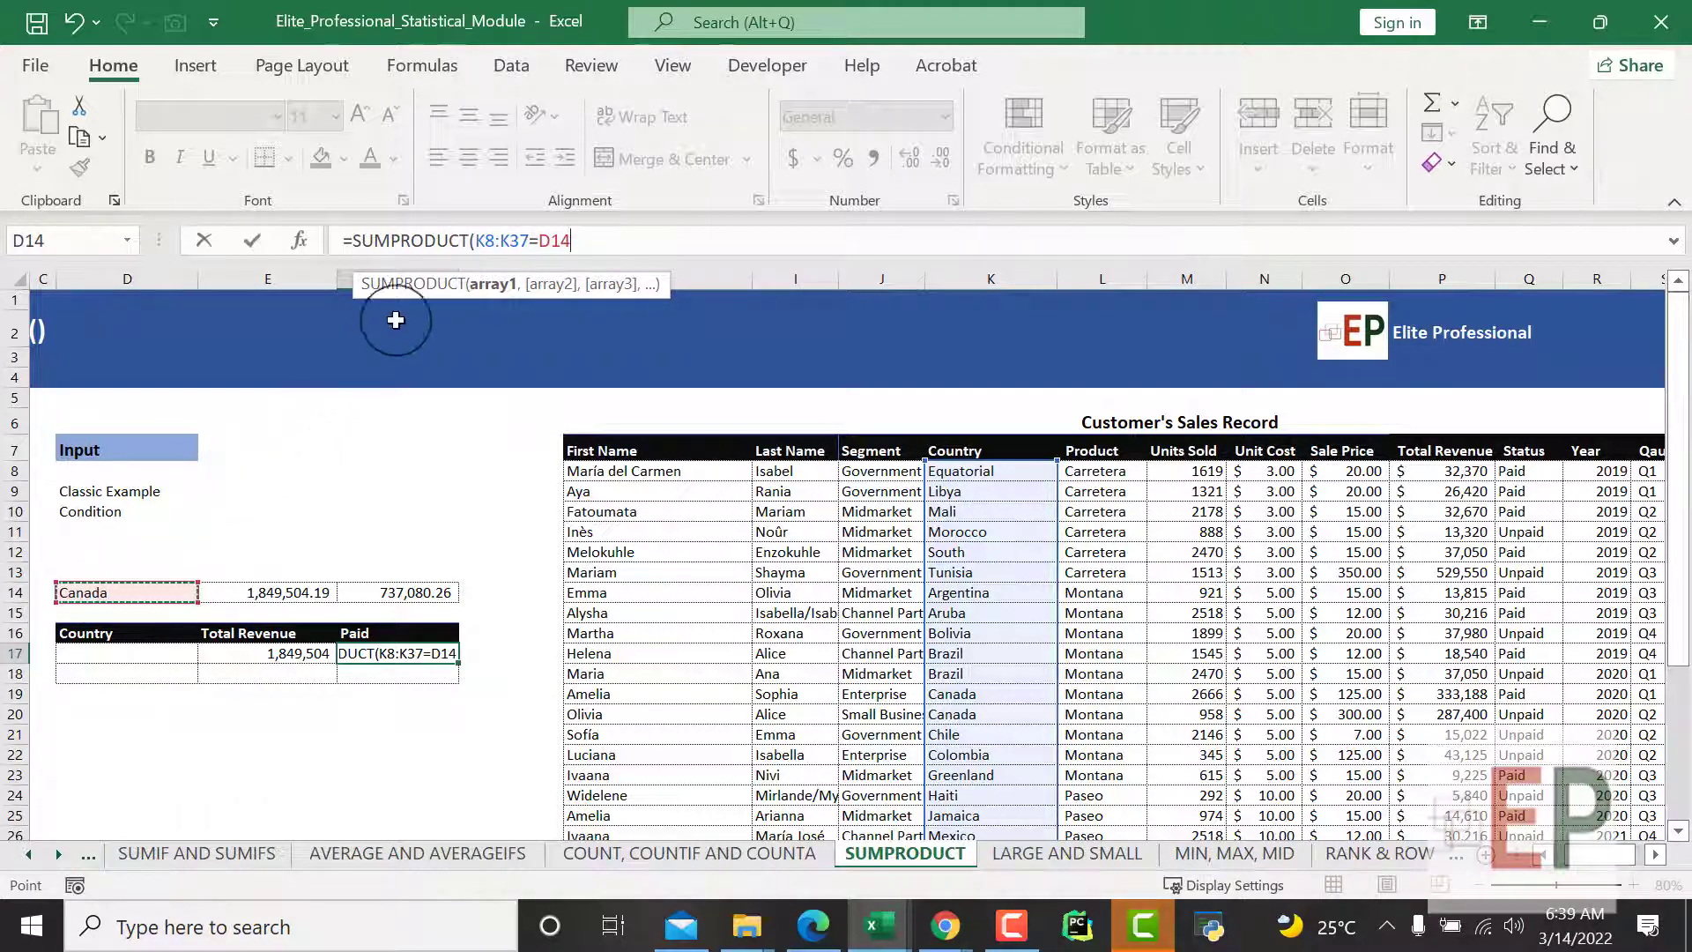
type(")")
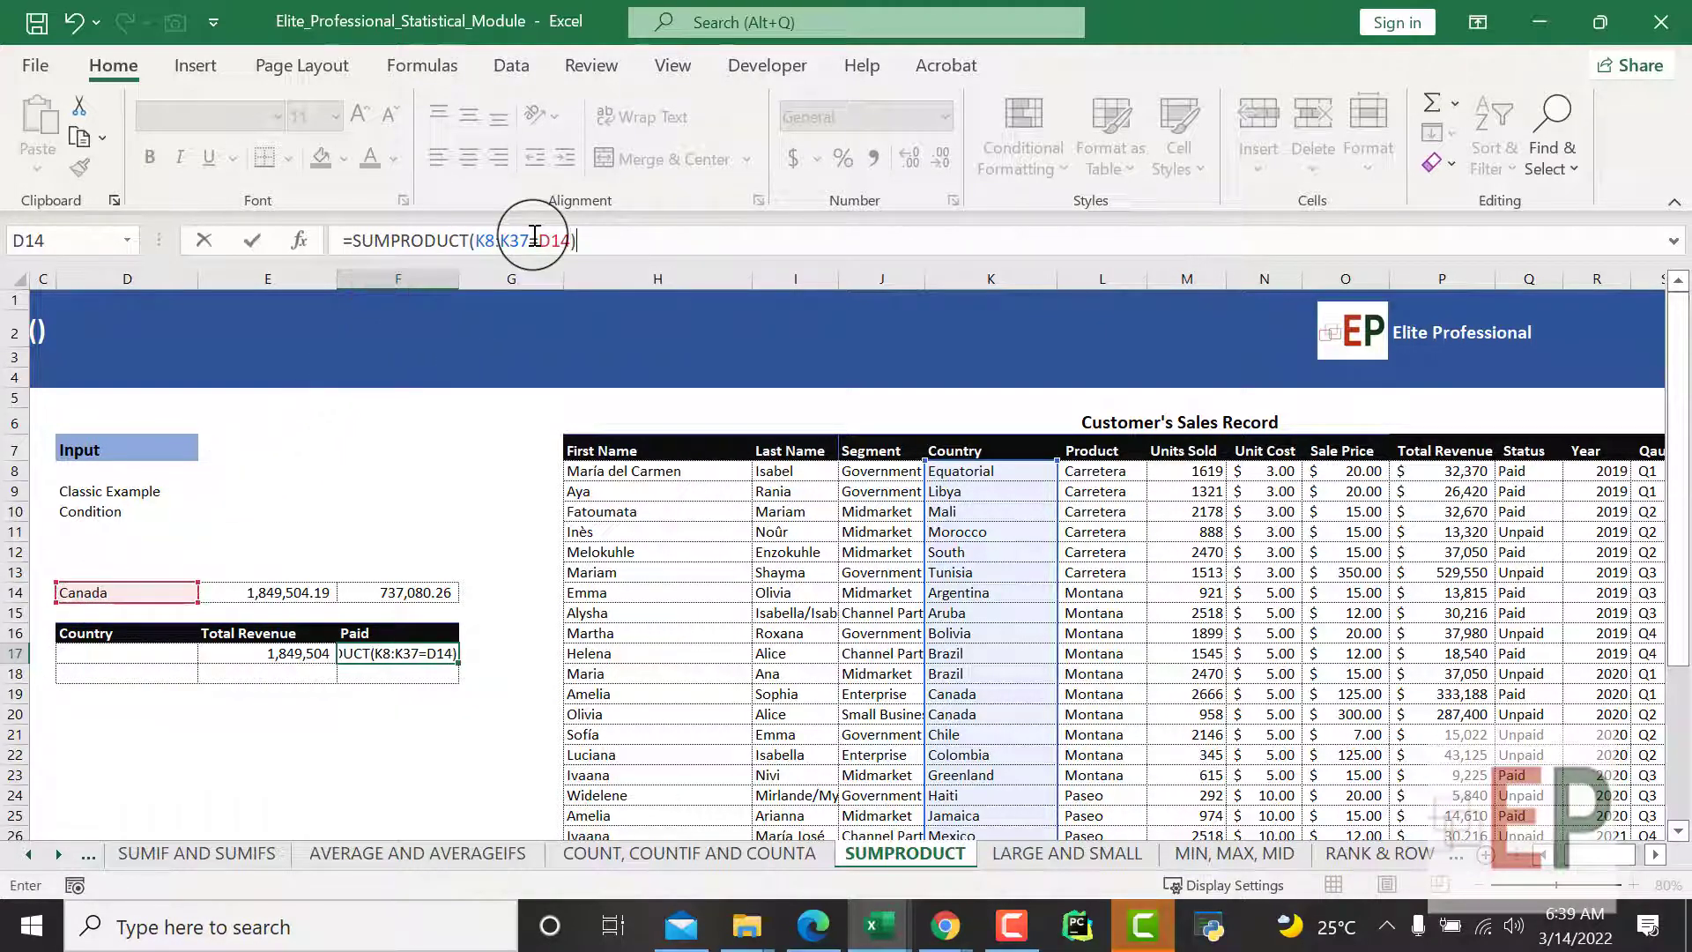
left_click(474, 244)
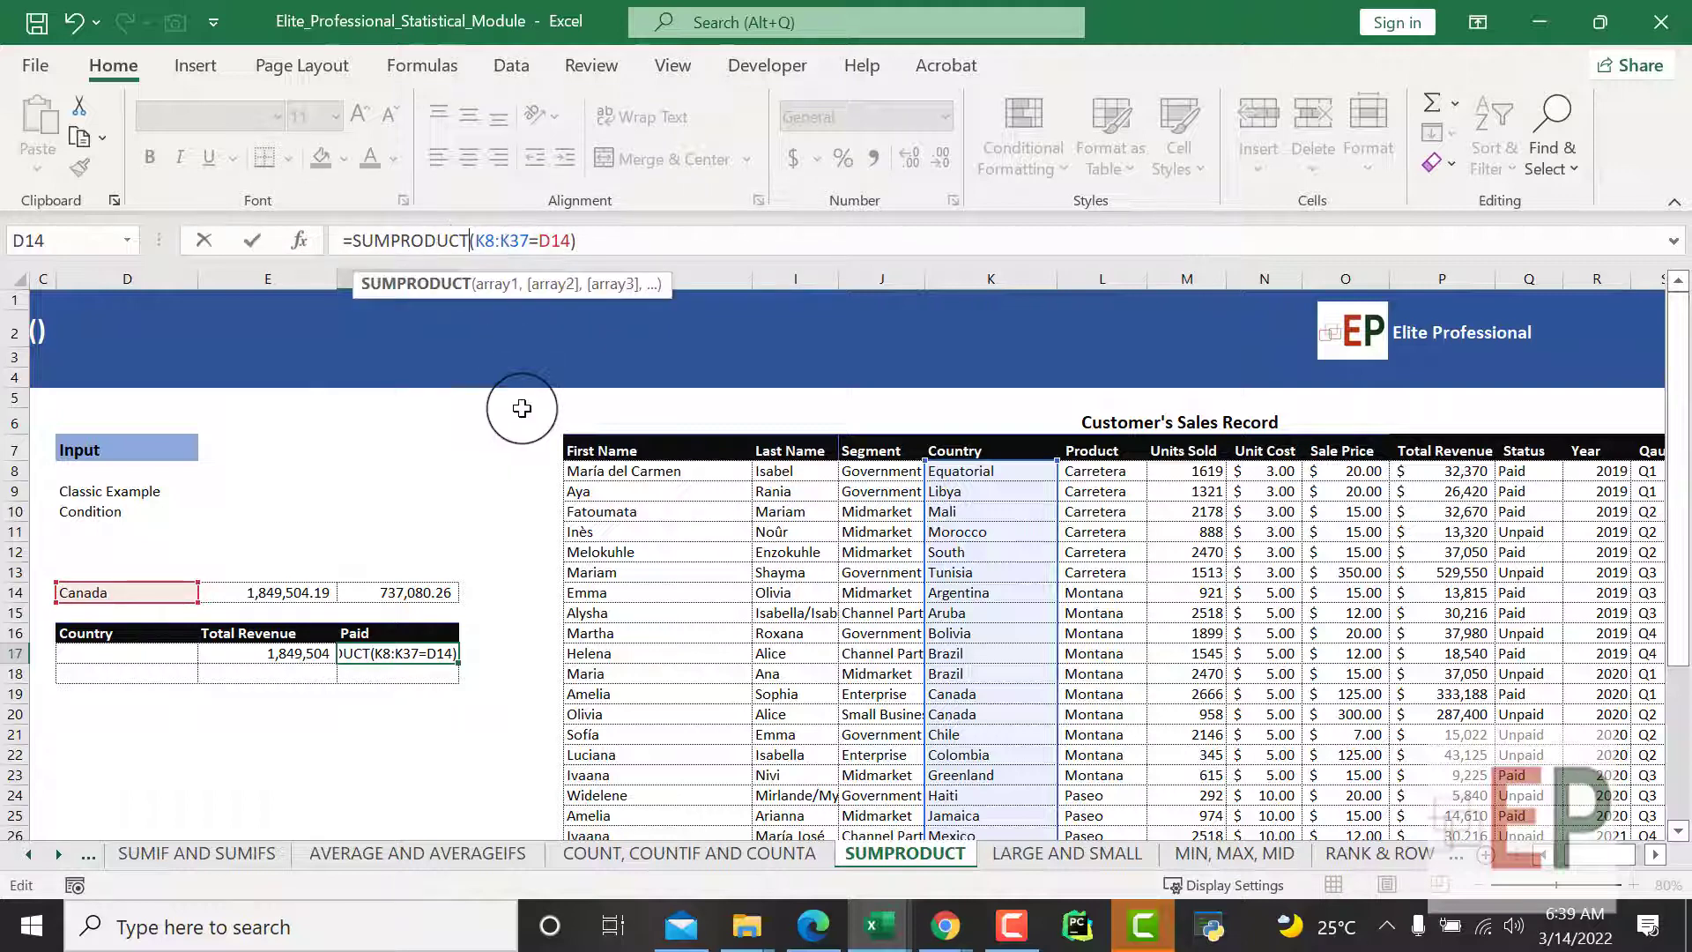
type("(")
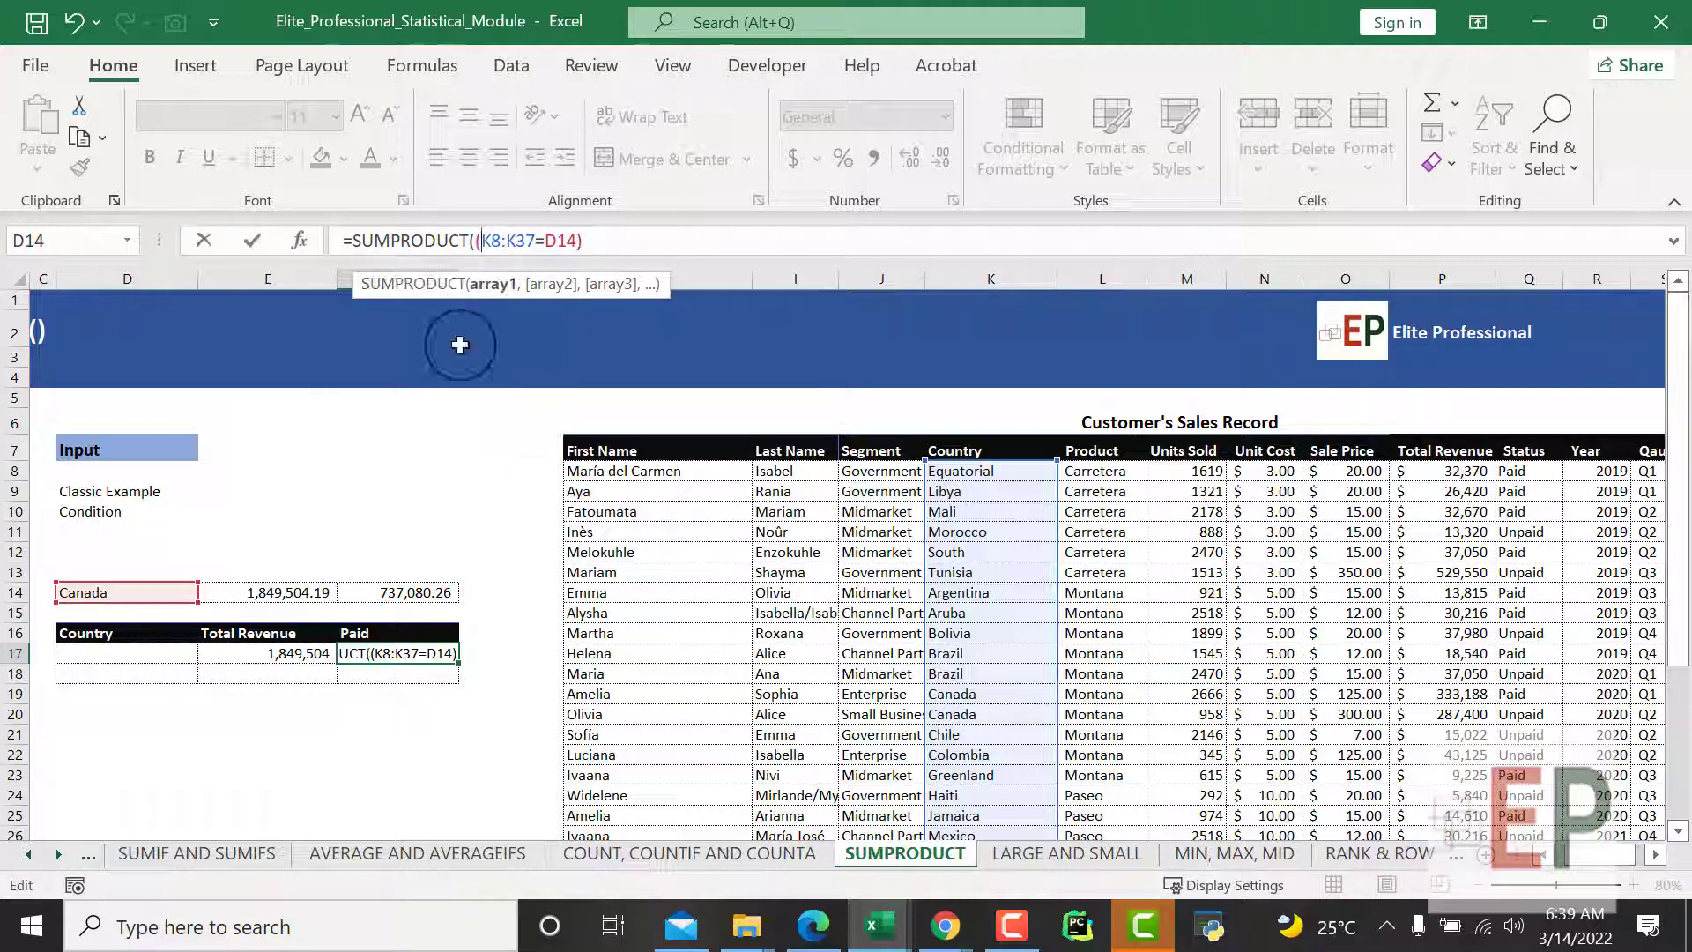
Complete F17's SUMPRODUCT formula with the Units Sold range M8:M37 and the Sale Price range O8:O37 as further arrays.
left_click(612, 234)
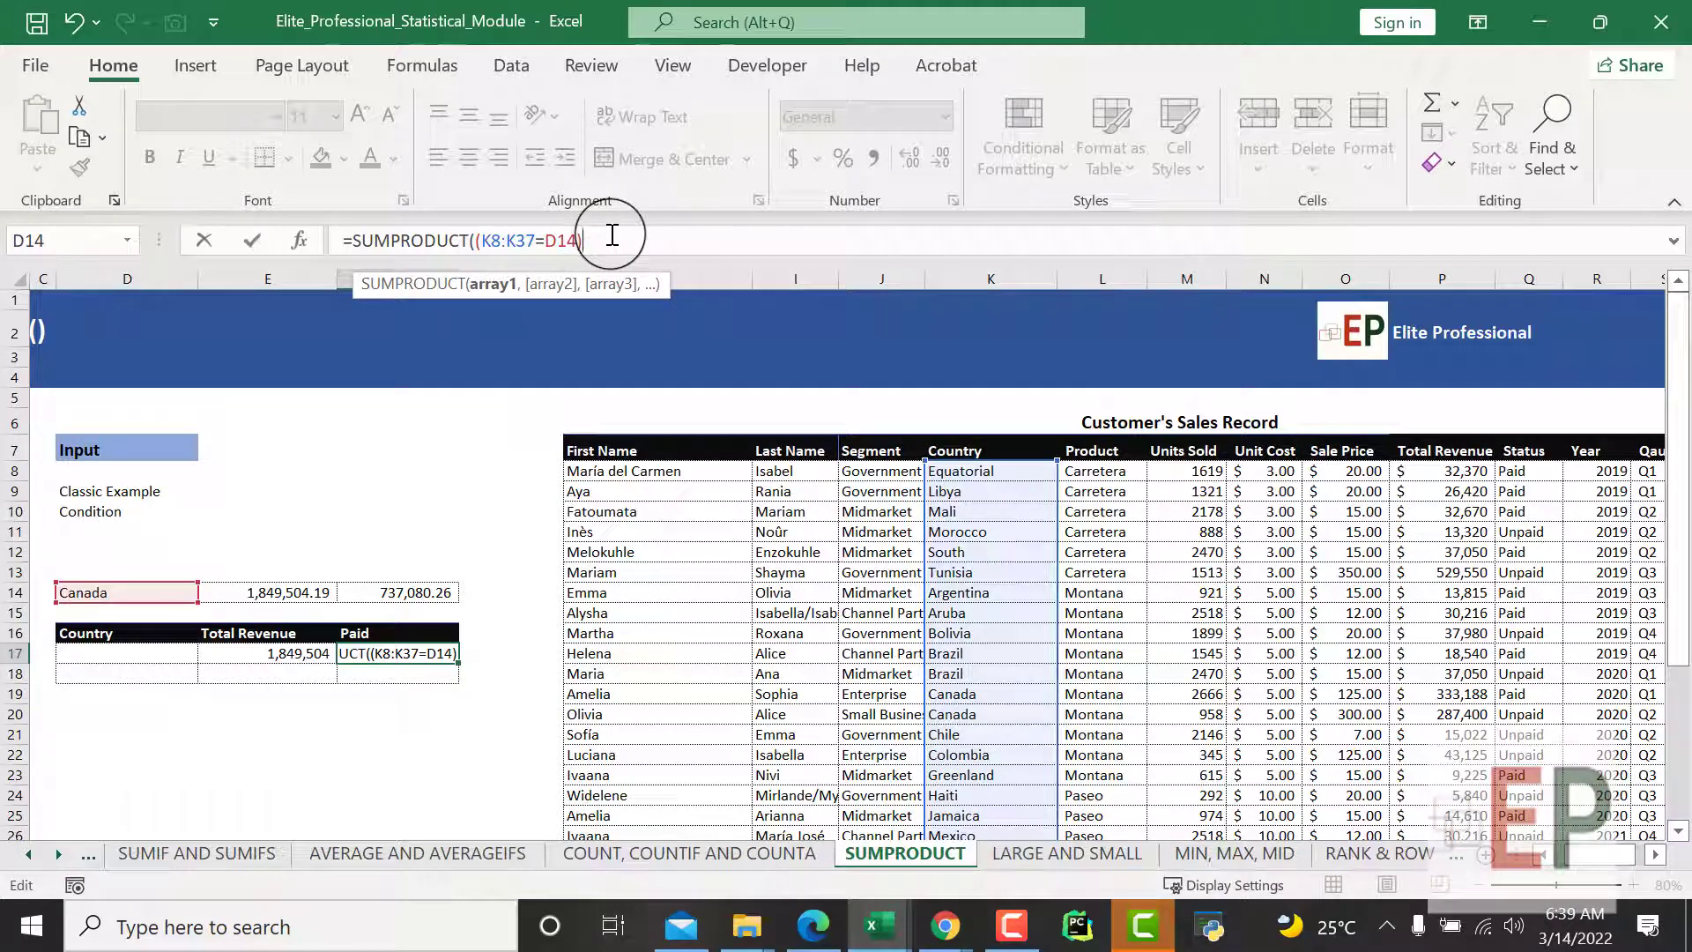
type(",")
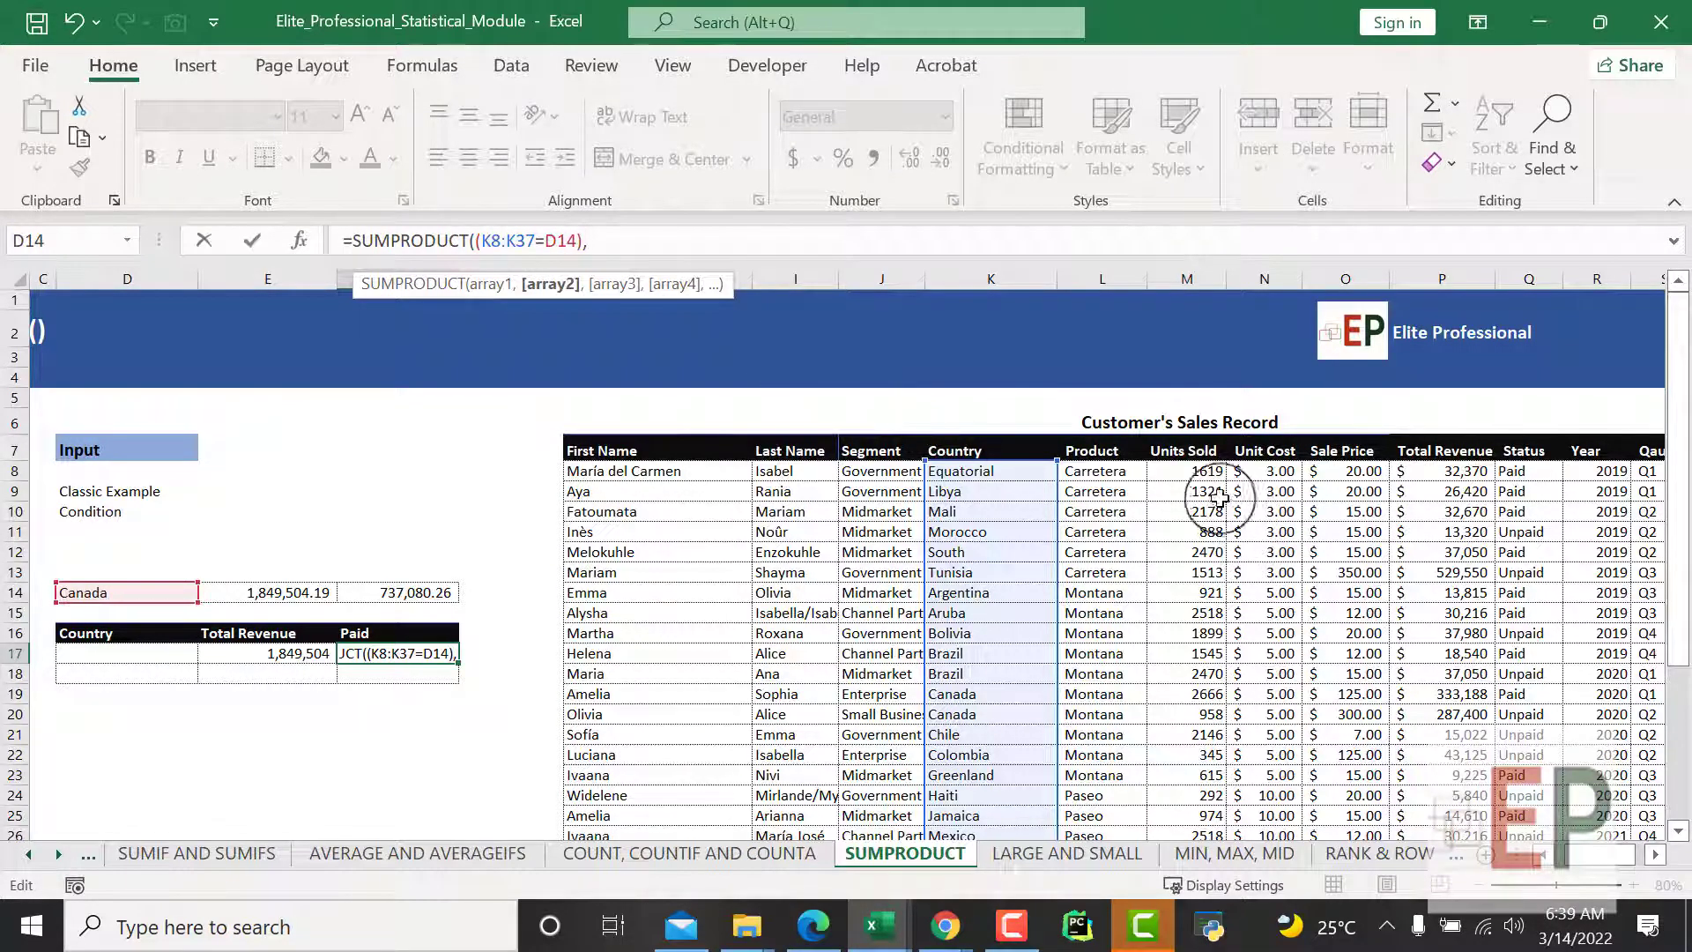
left_click_drag(1190, 472, 1182, 804)
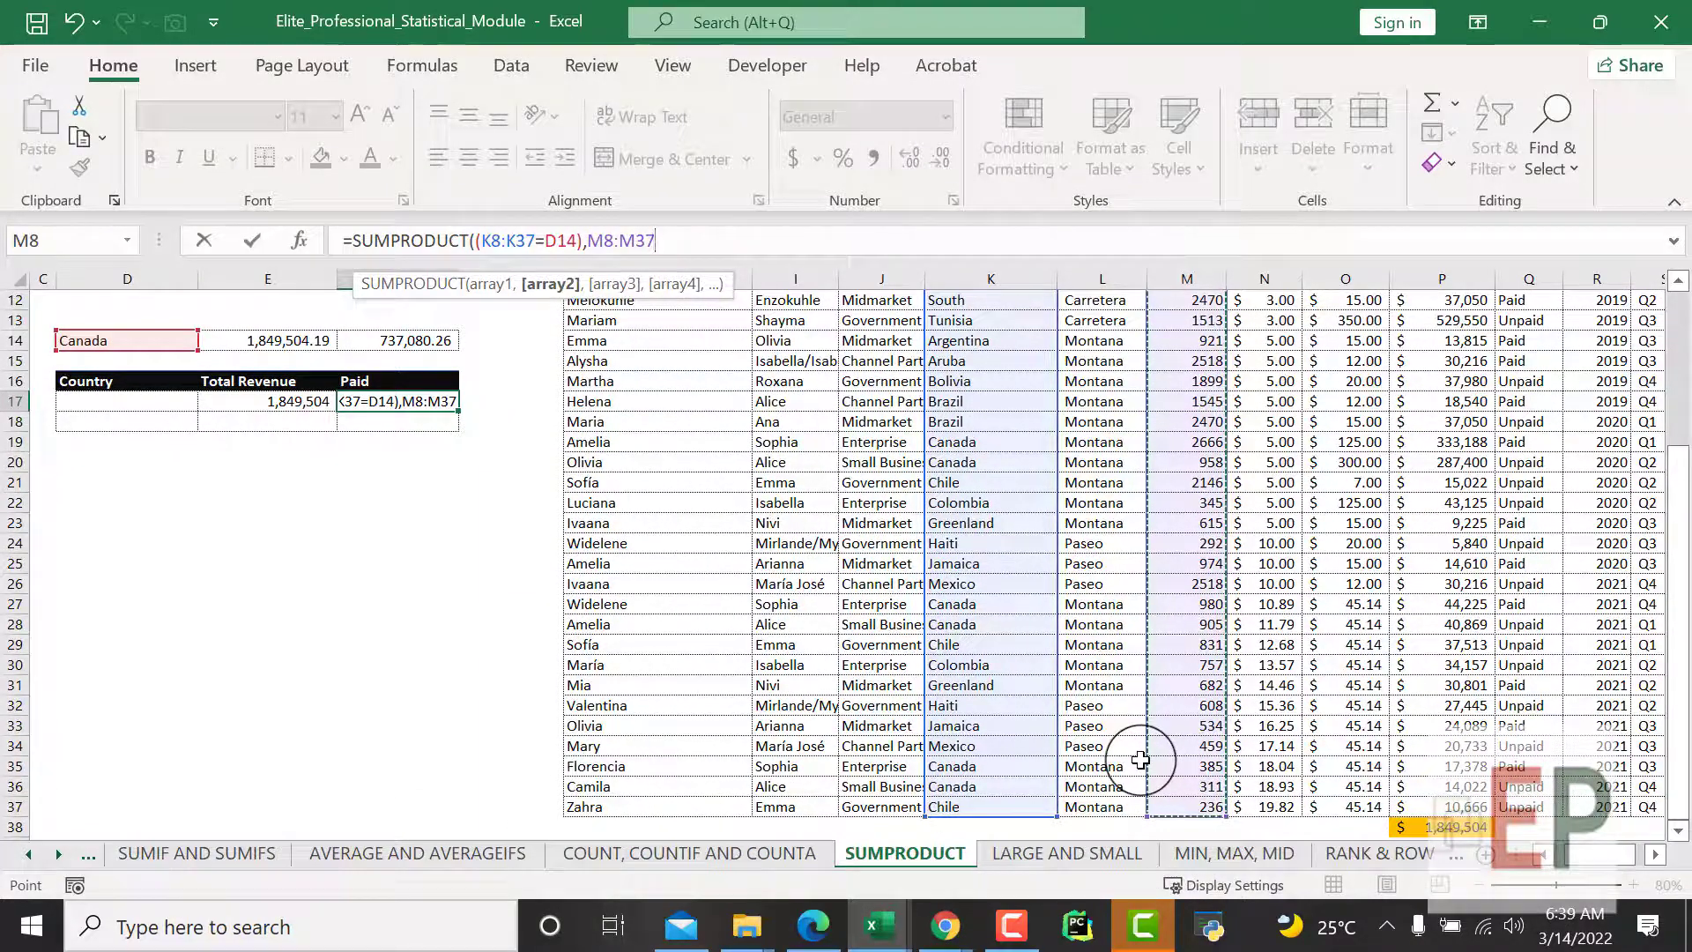
type(",")
scroll(1405, 521, "up", 4)
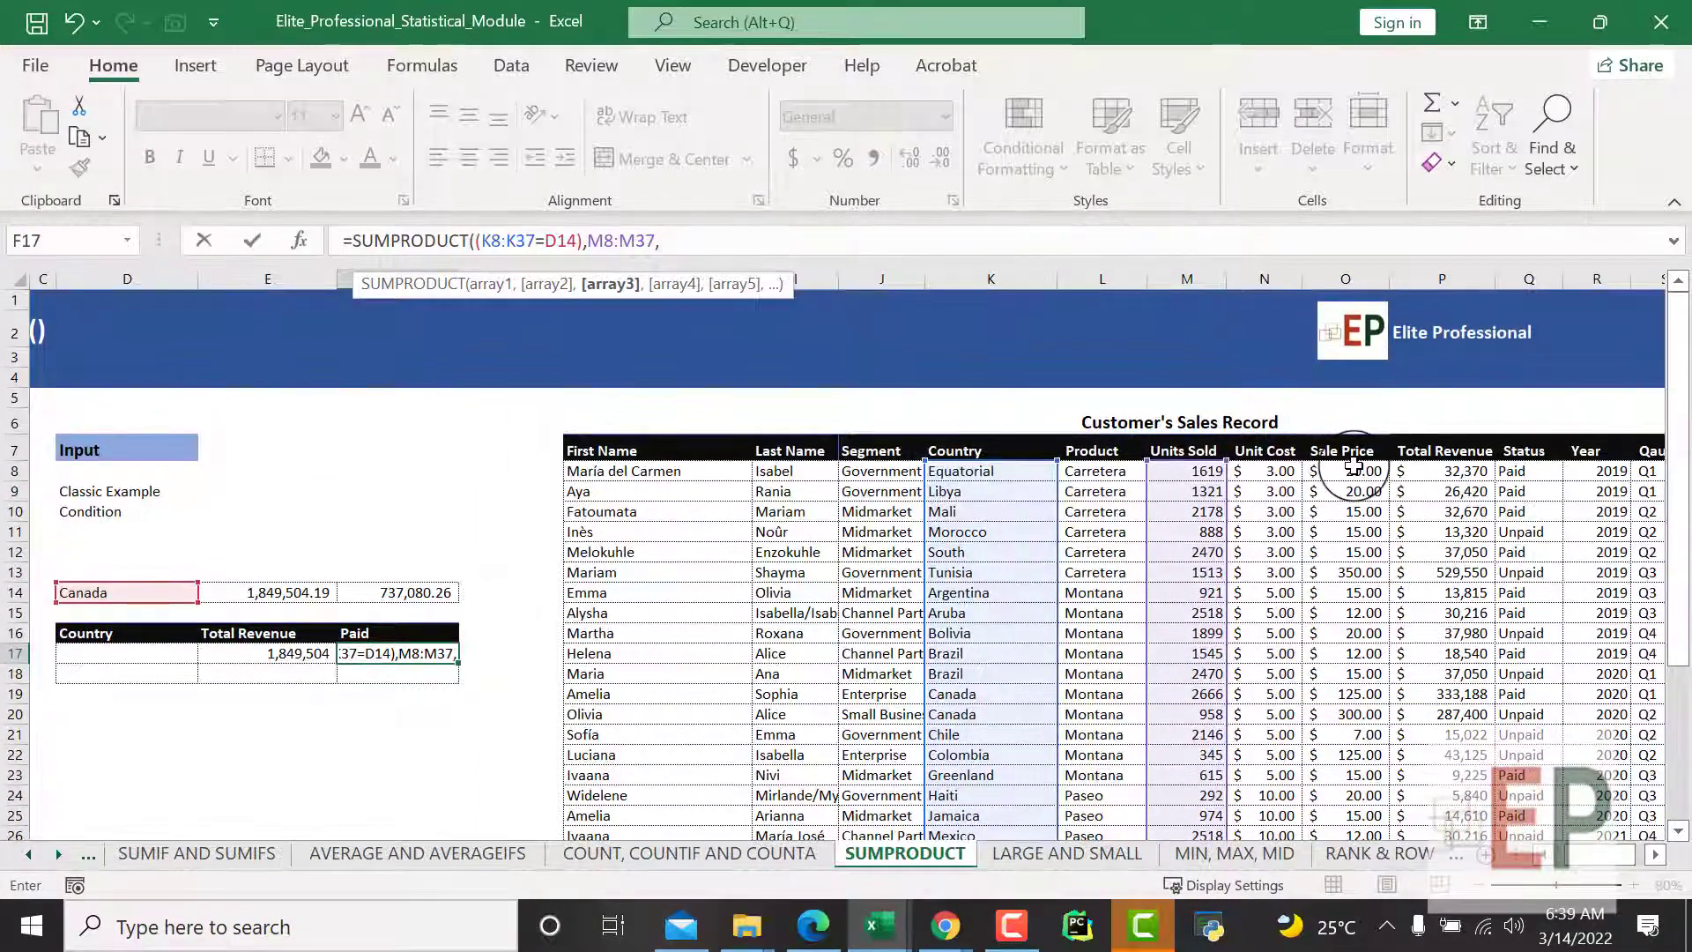
left_click_drag(1347, 473, 1344, 844)
scroll(1345, 845, "down", 1)
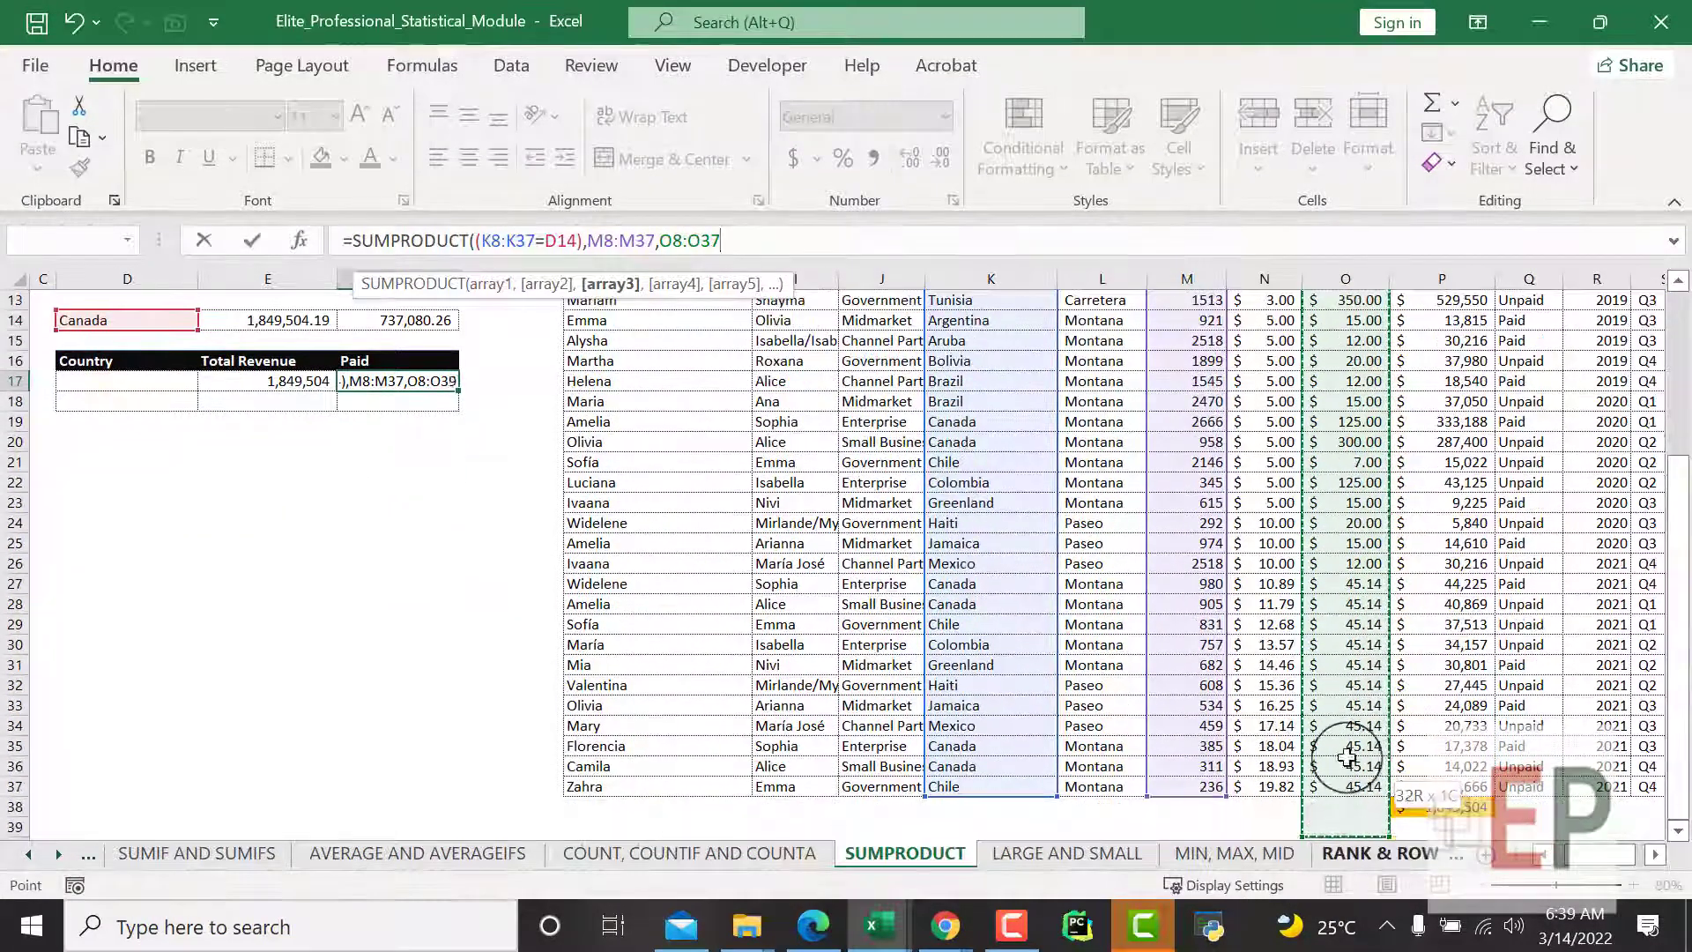
scroll(704, 474, "up", 4)
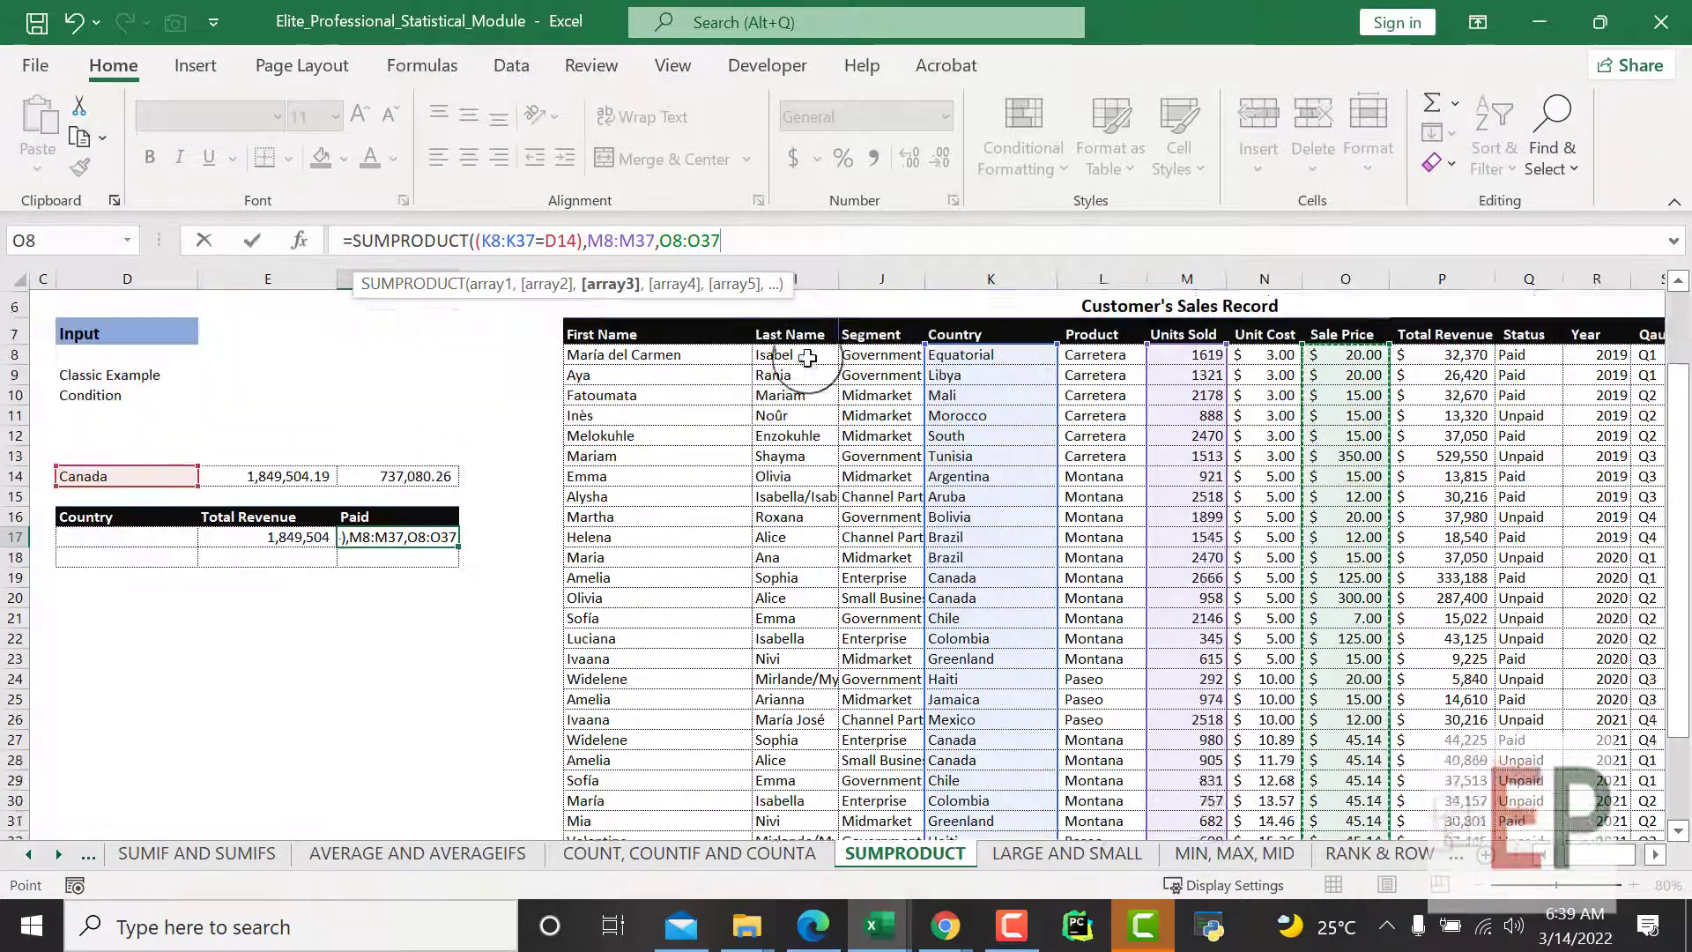
type(")")
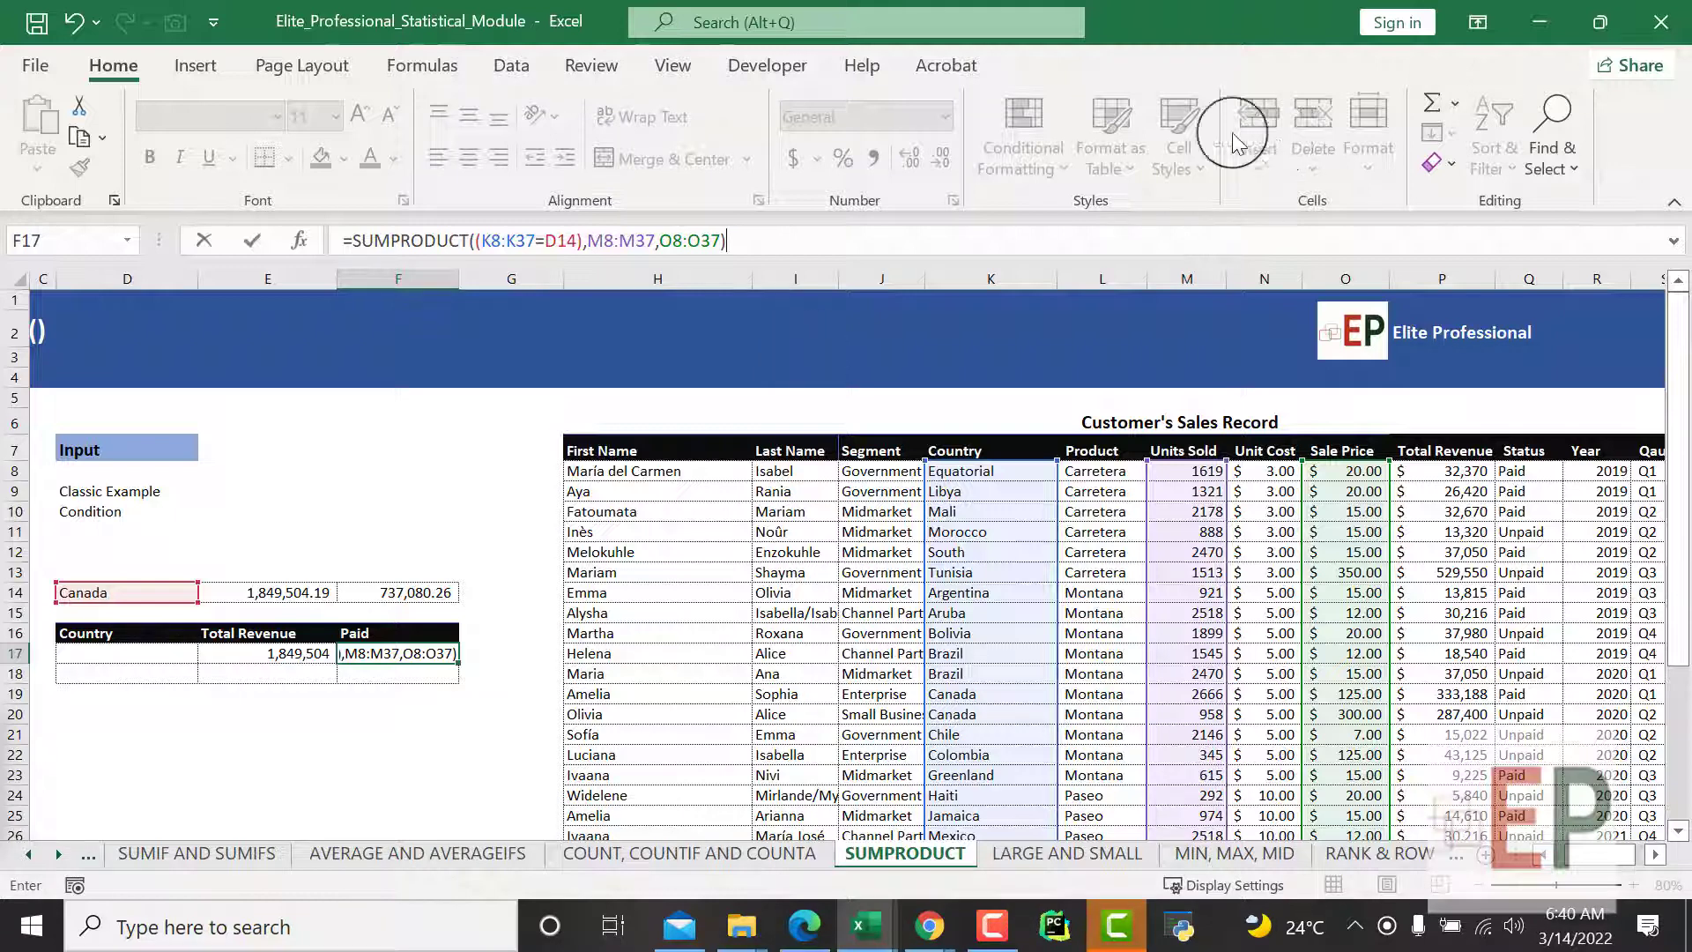
key("Return")
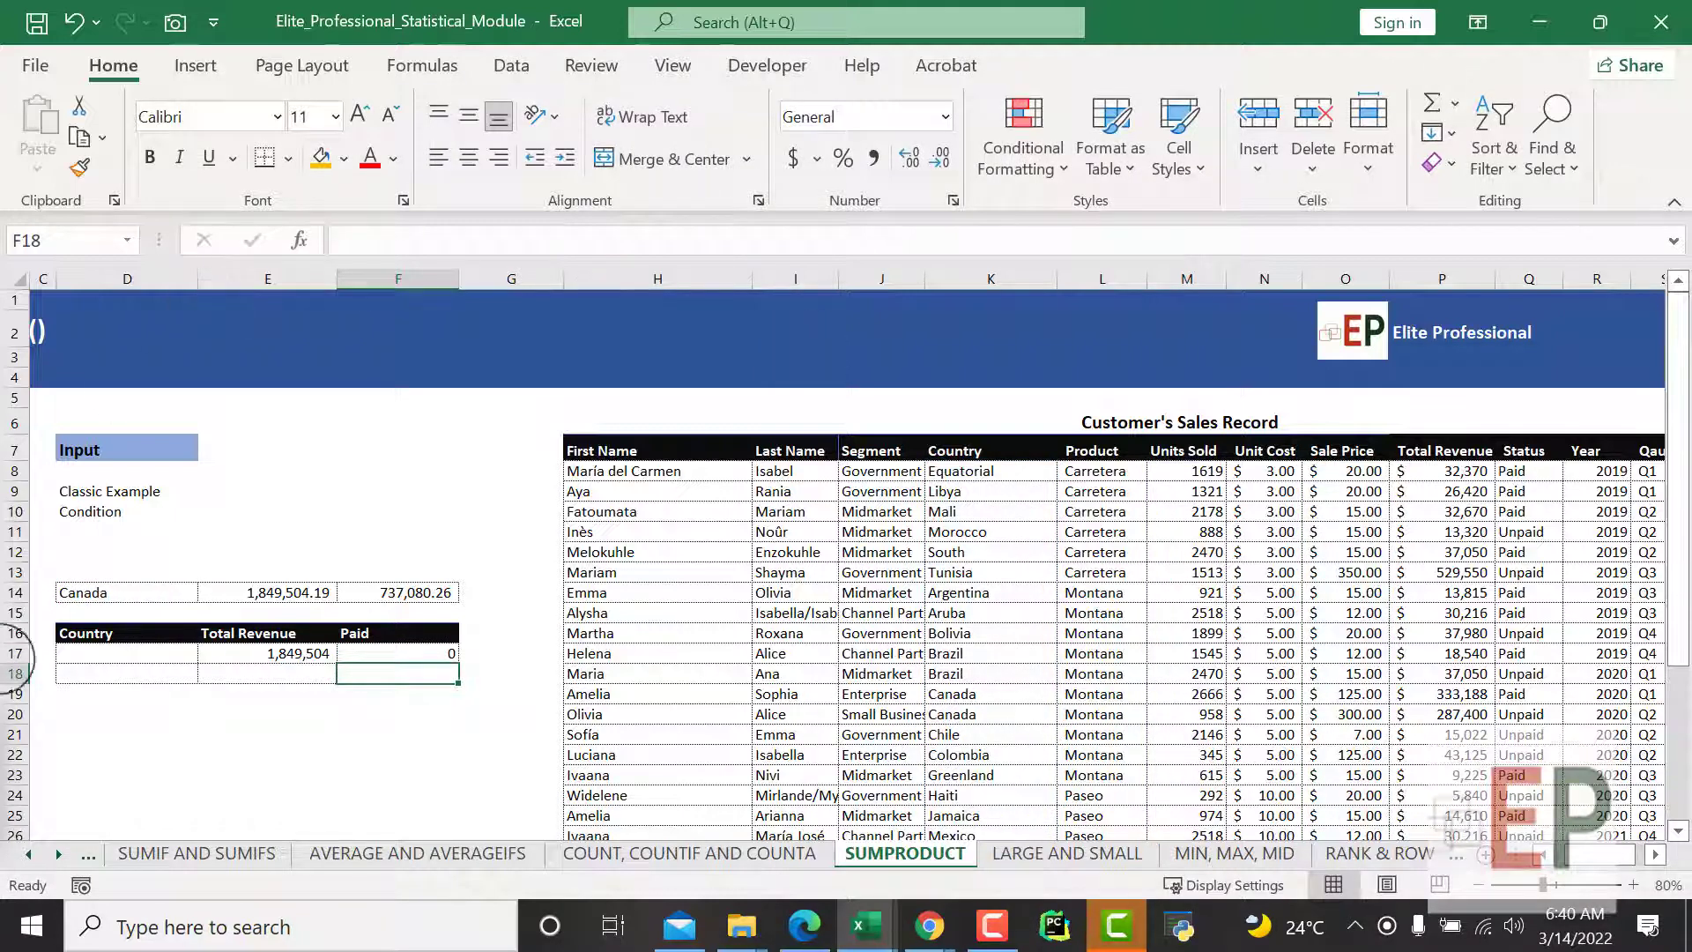
Put a single minus sign before the country condition in F17's formula and apply the comma number style to the cell.
left_click(446, 652)
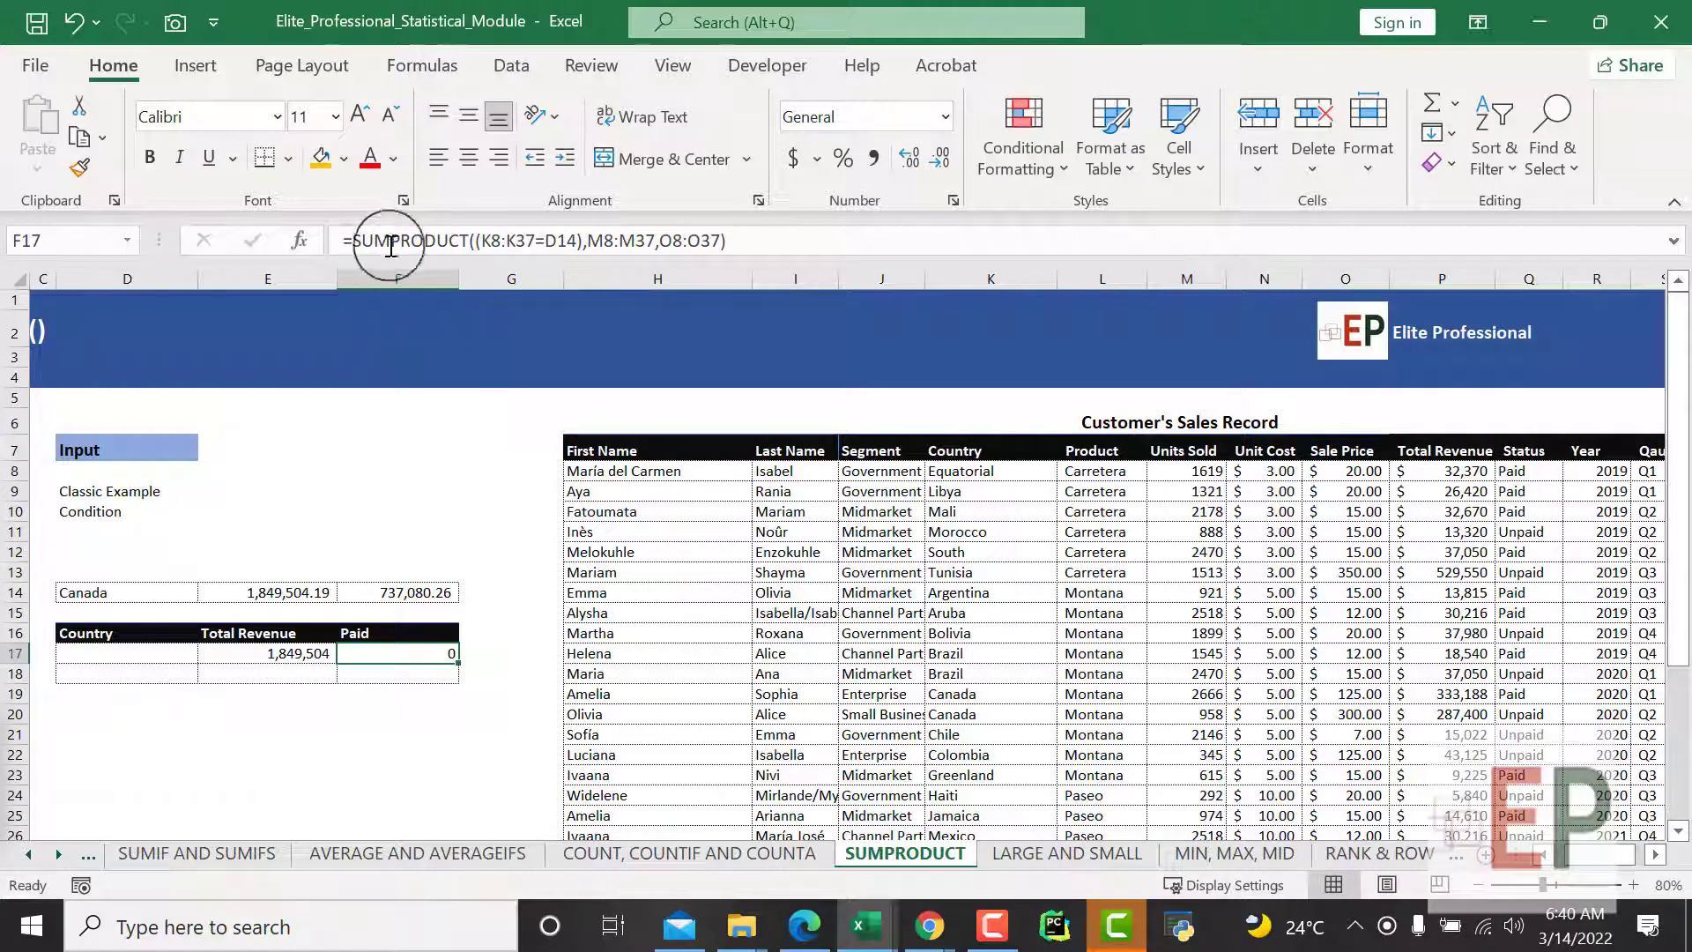
left_click(474, 241)
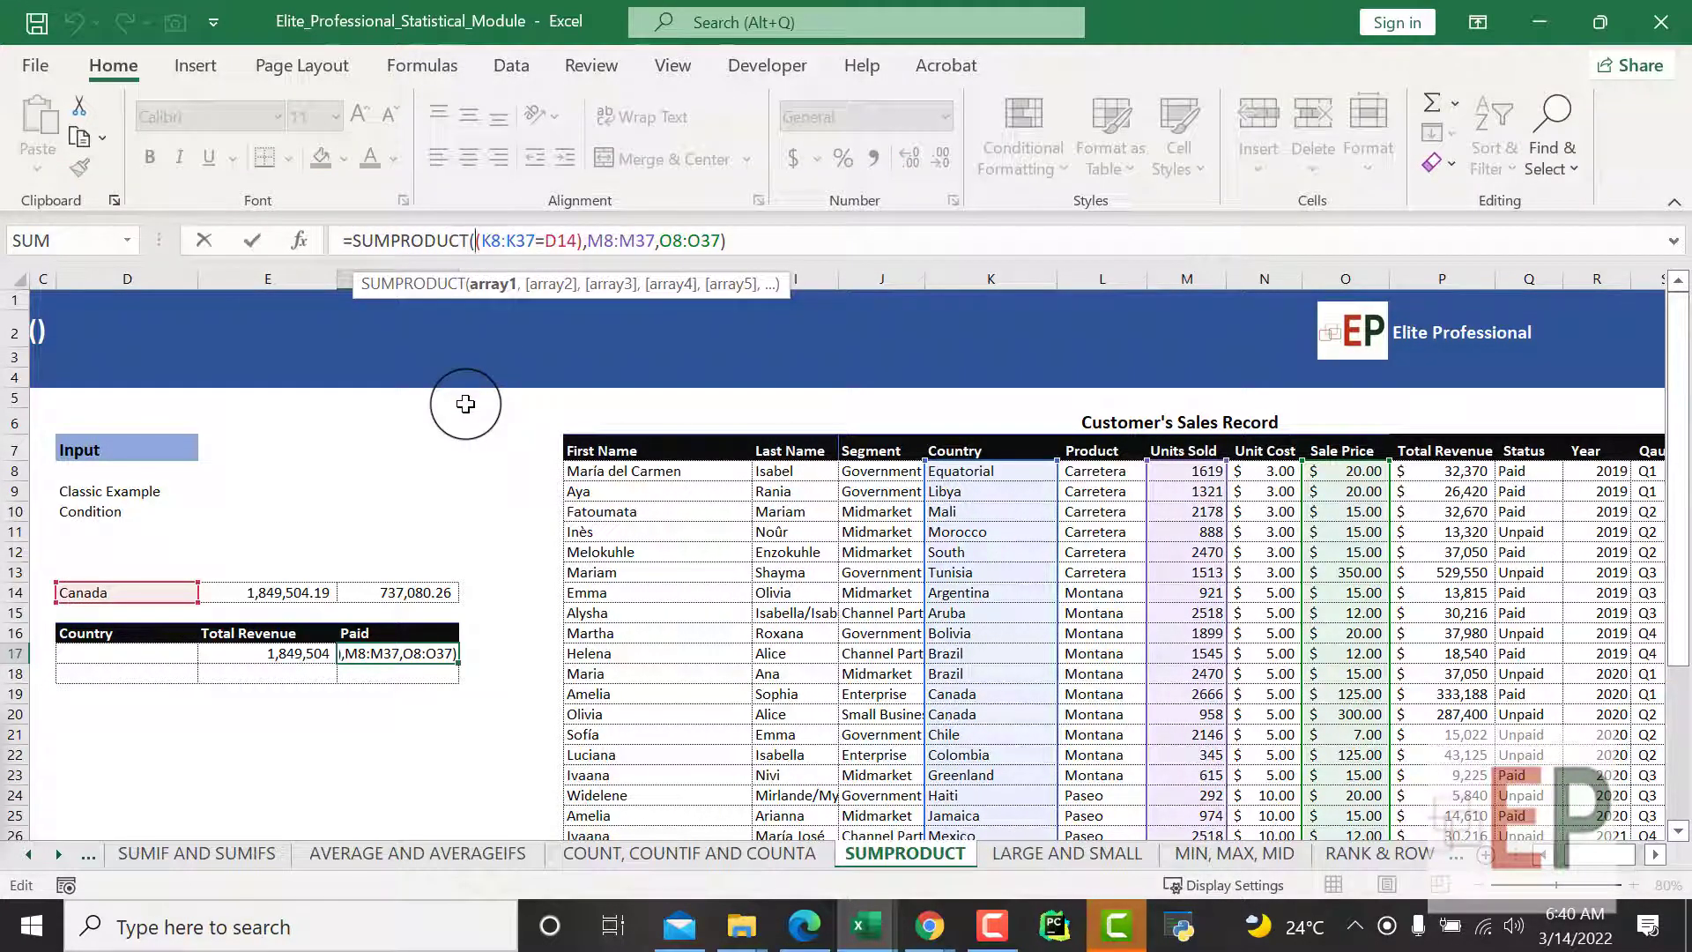
type("-")
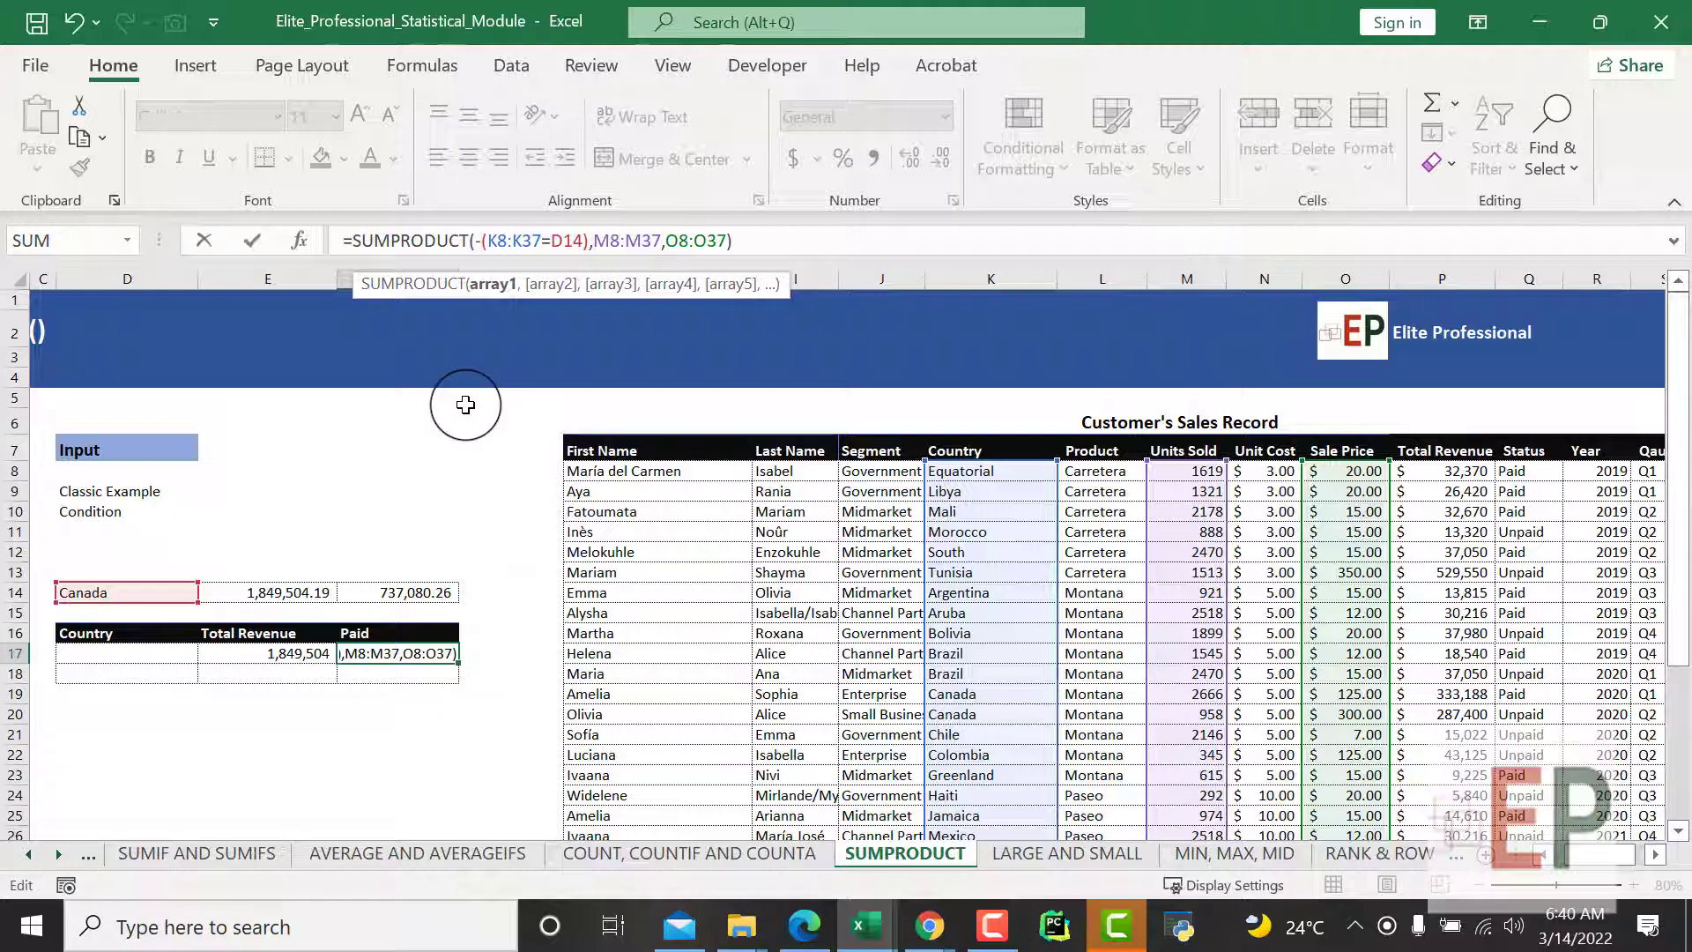
key("Return")
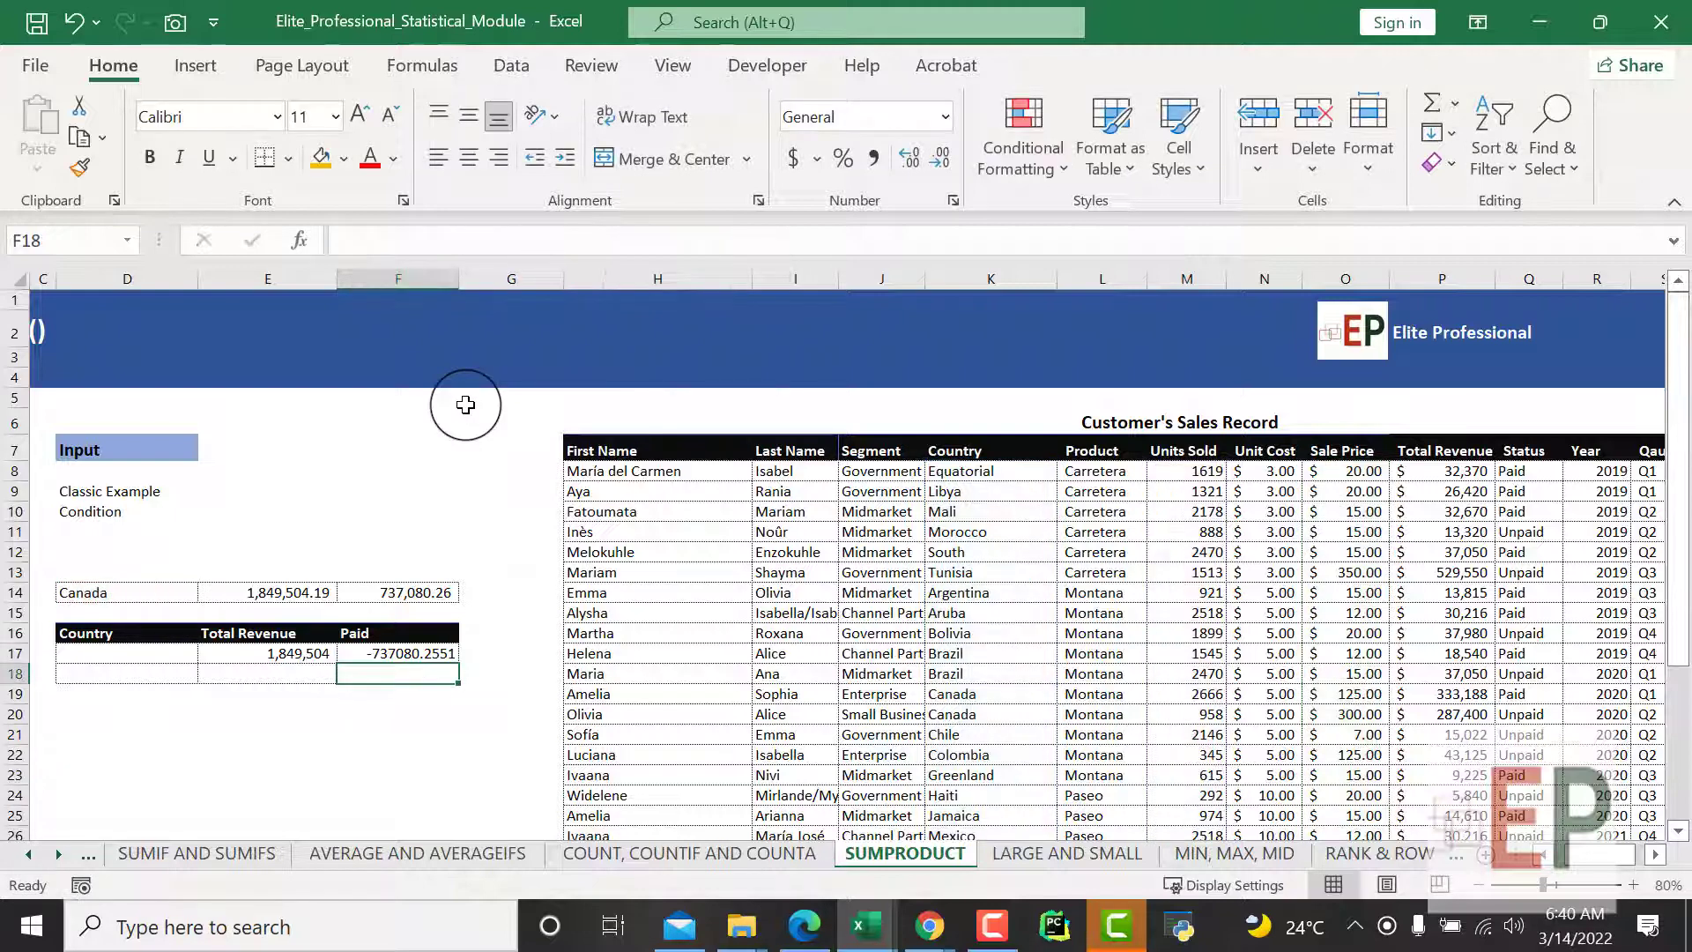
left_click(383, 653)
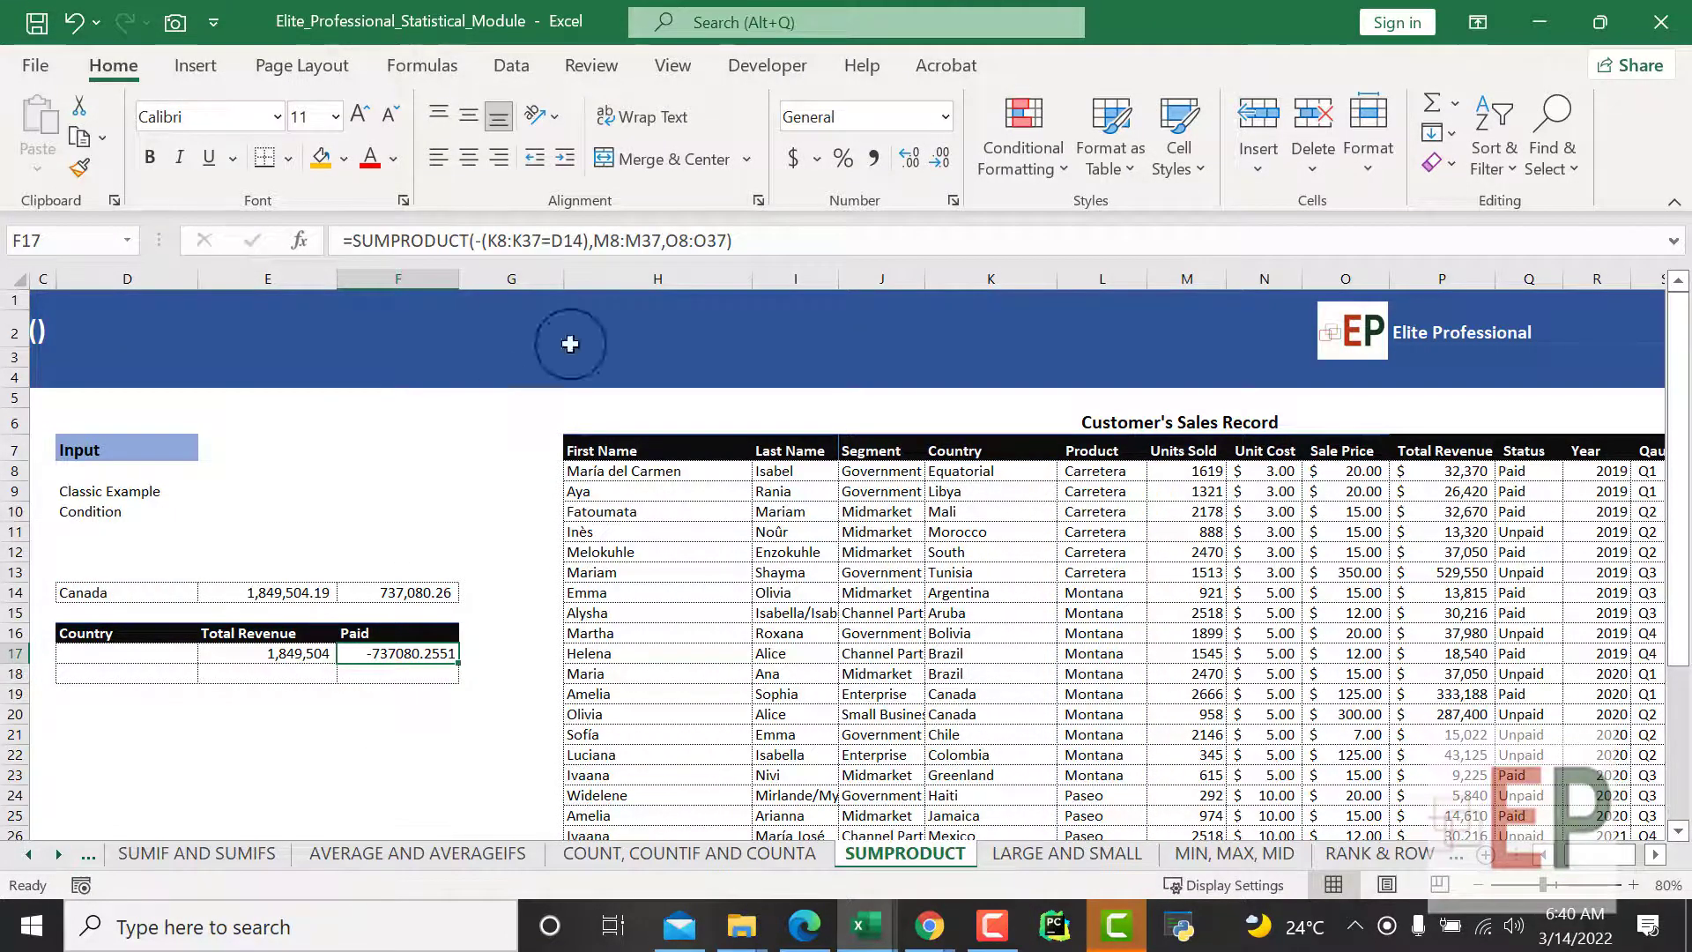
left_click(872, 158)
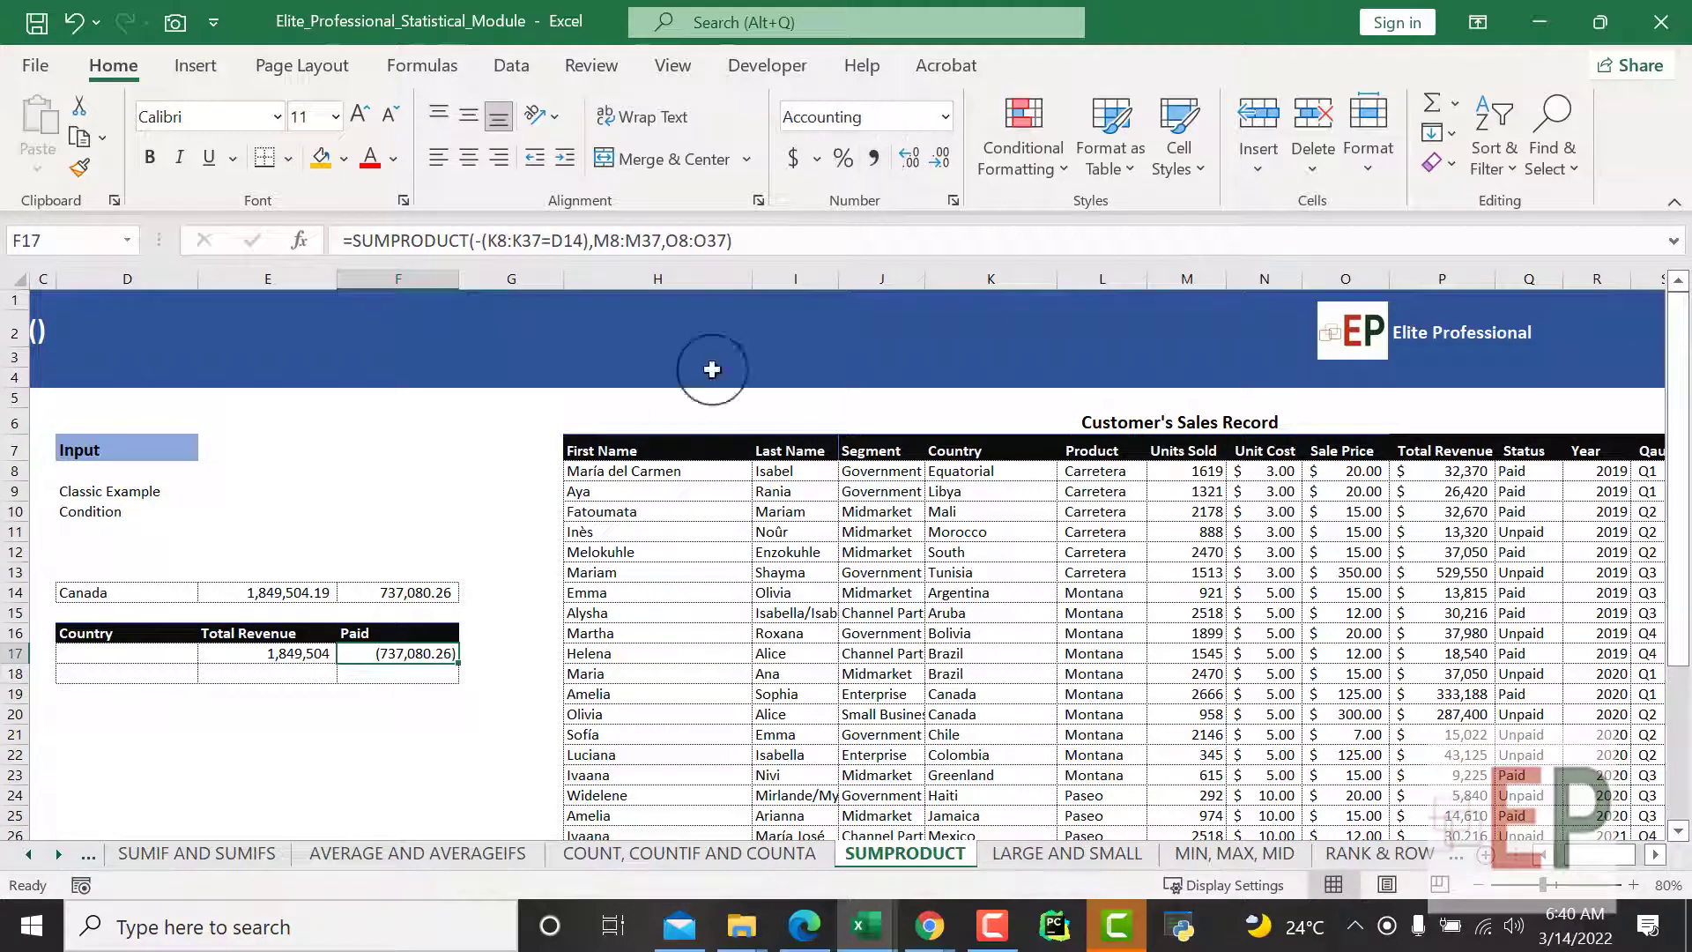
Add a second minus sign before the country condition in F17, making it --(K8:K37=D14).
left_click(480, 240)
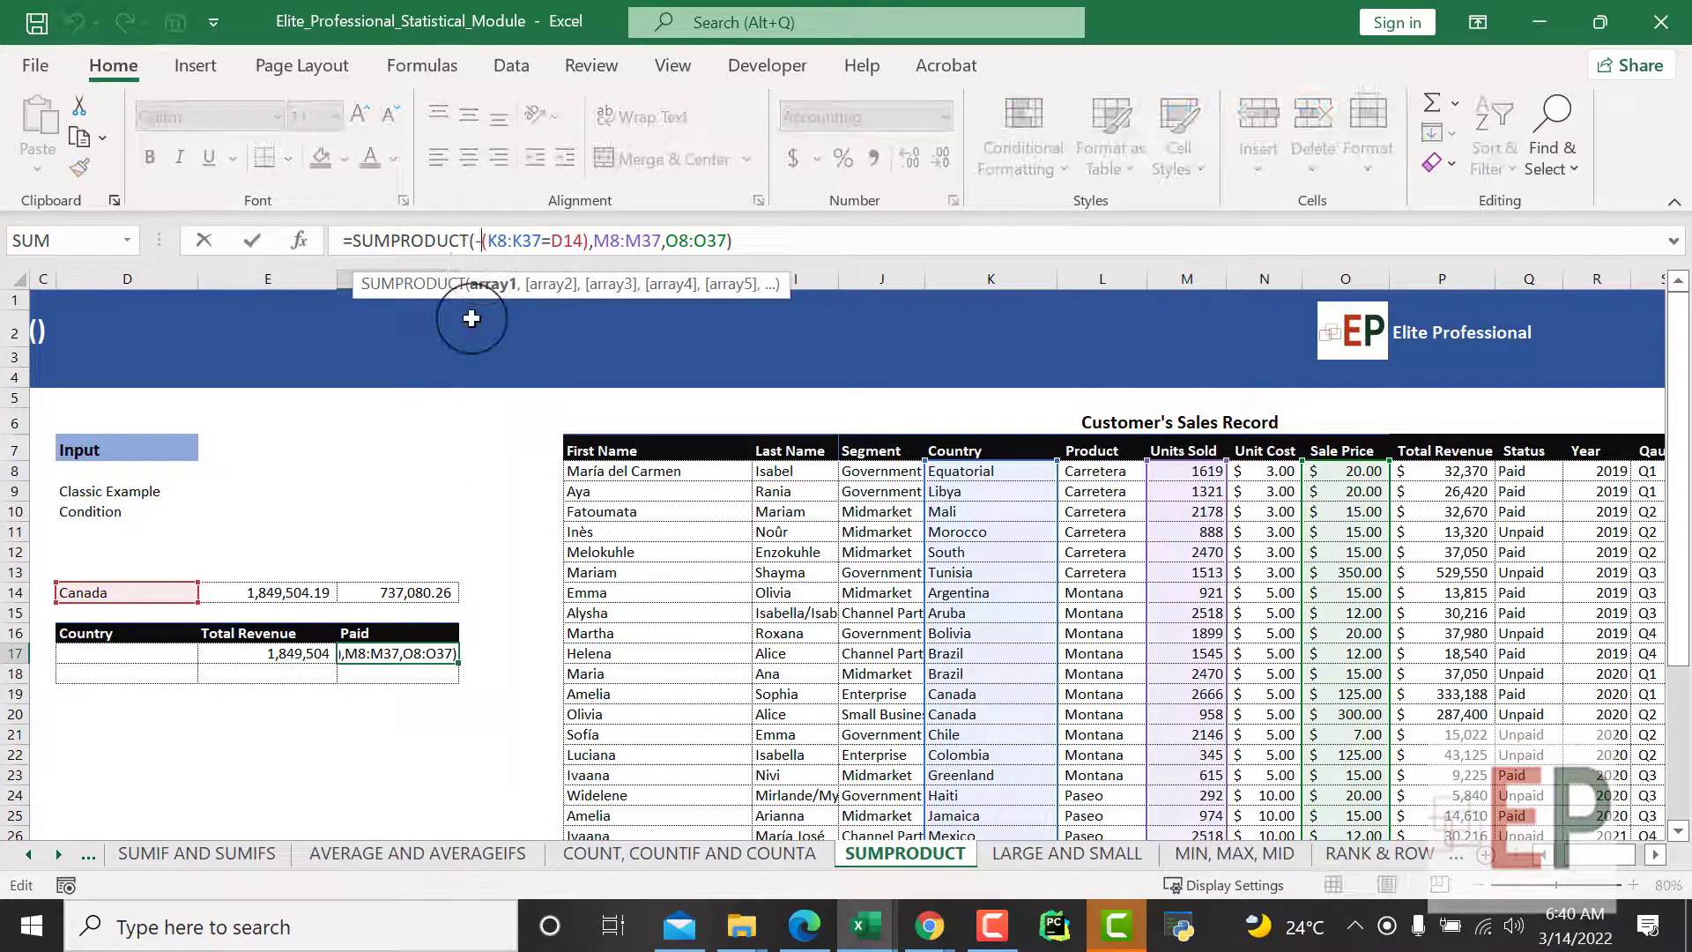
type("-")
key("Return")
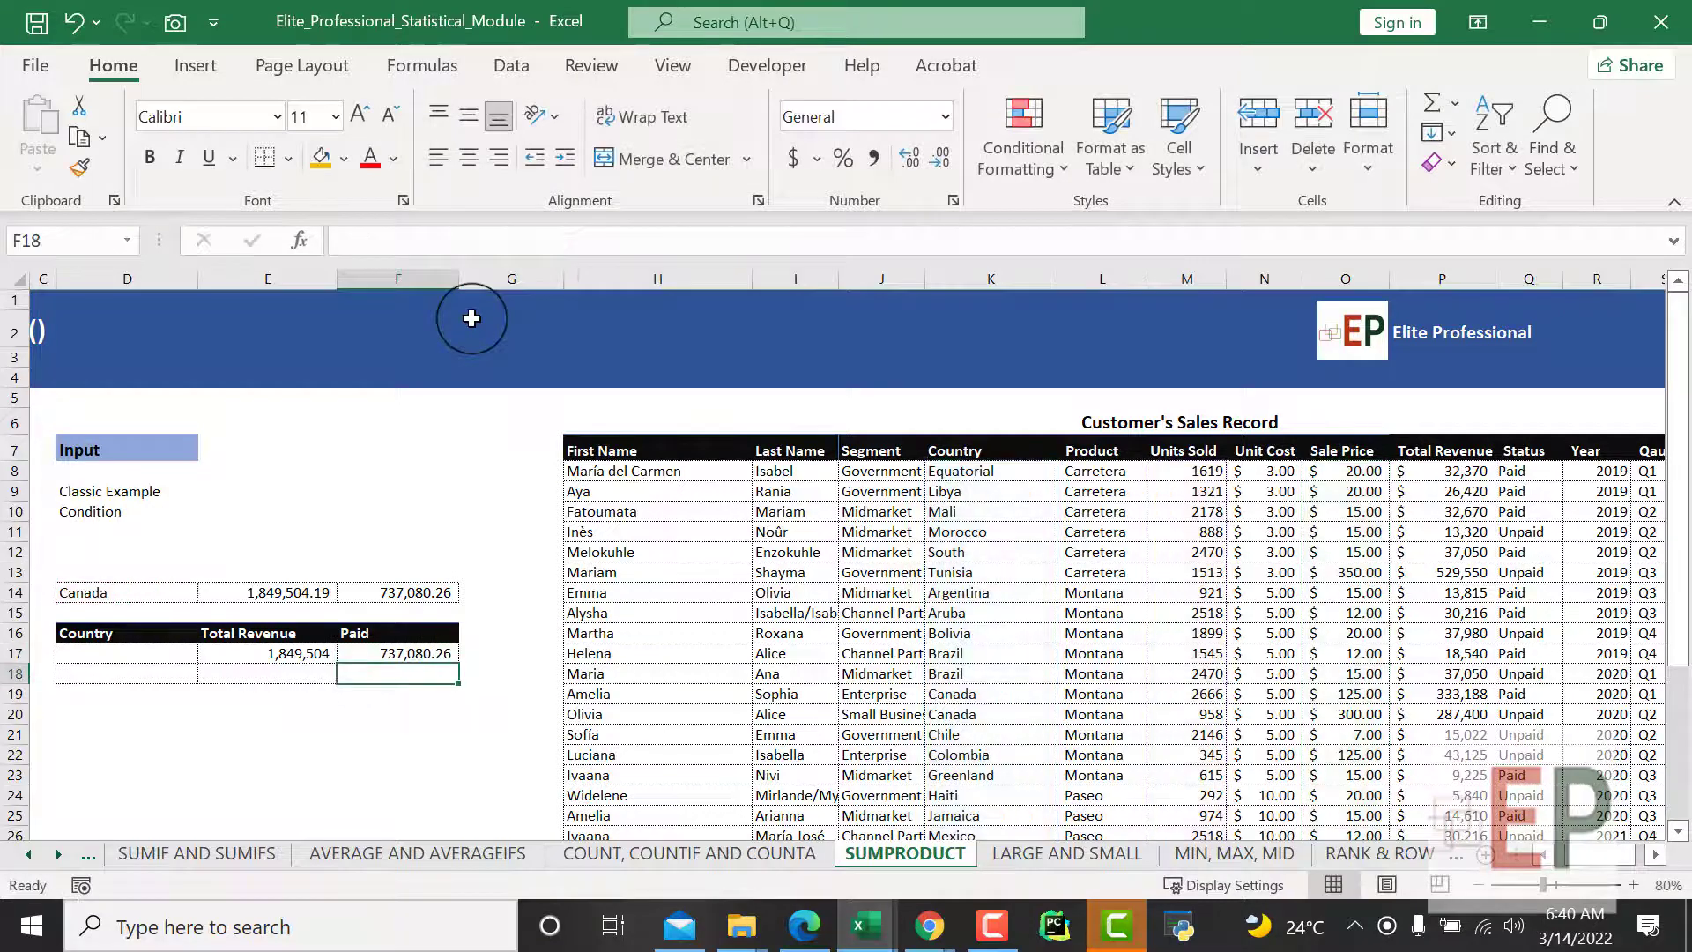
key("Up")
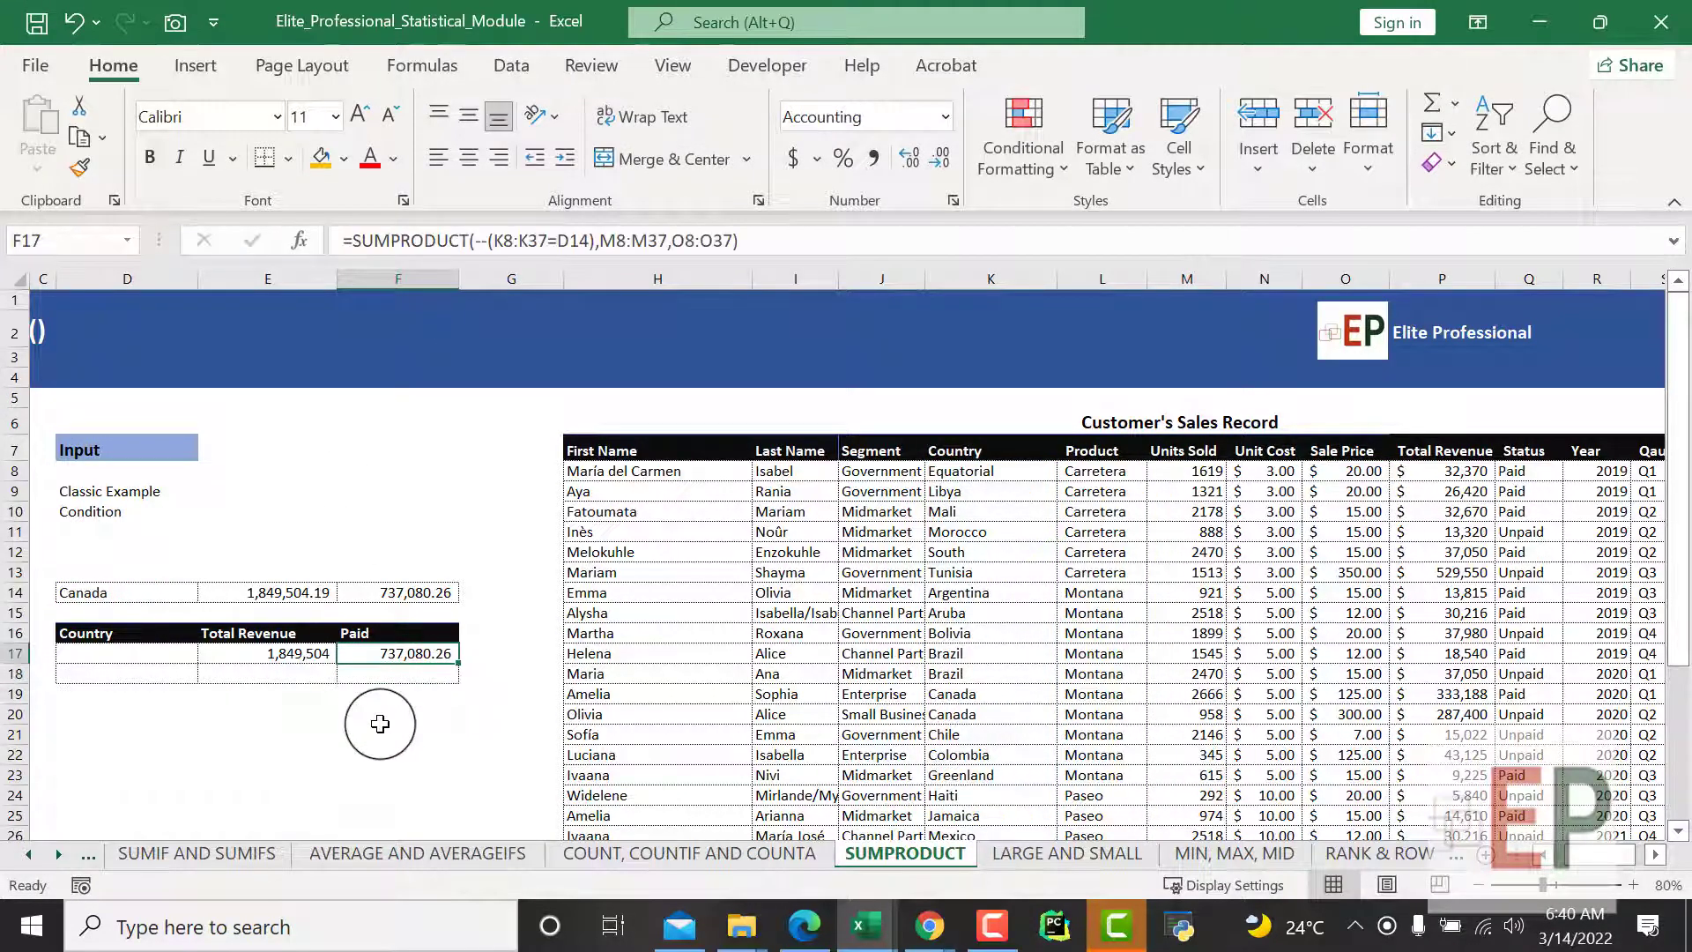
Examine the double minus before the country condition in F17's SUMPRODUCT formula.
left_click(378, 751)
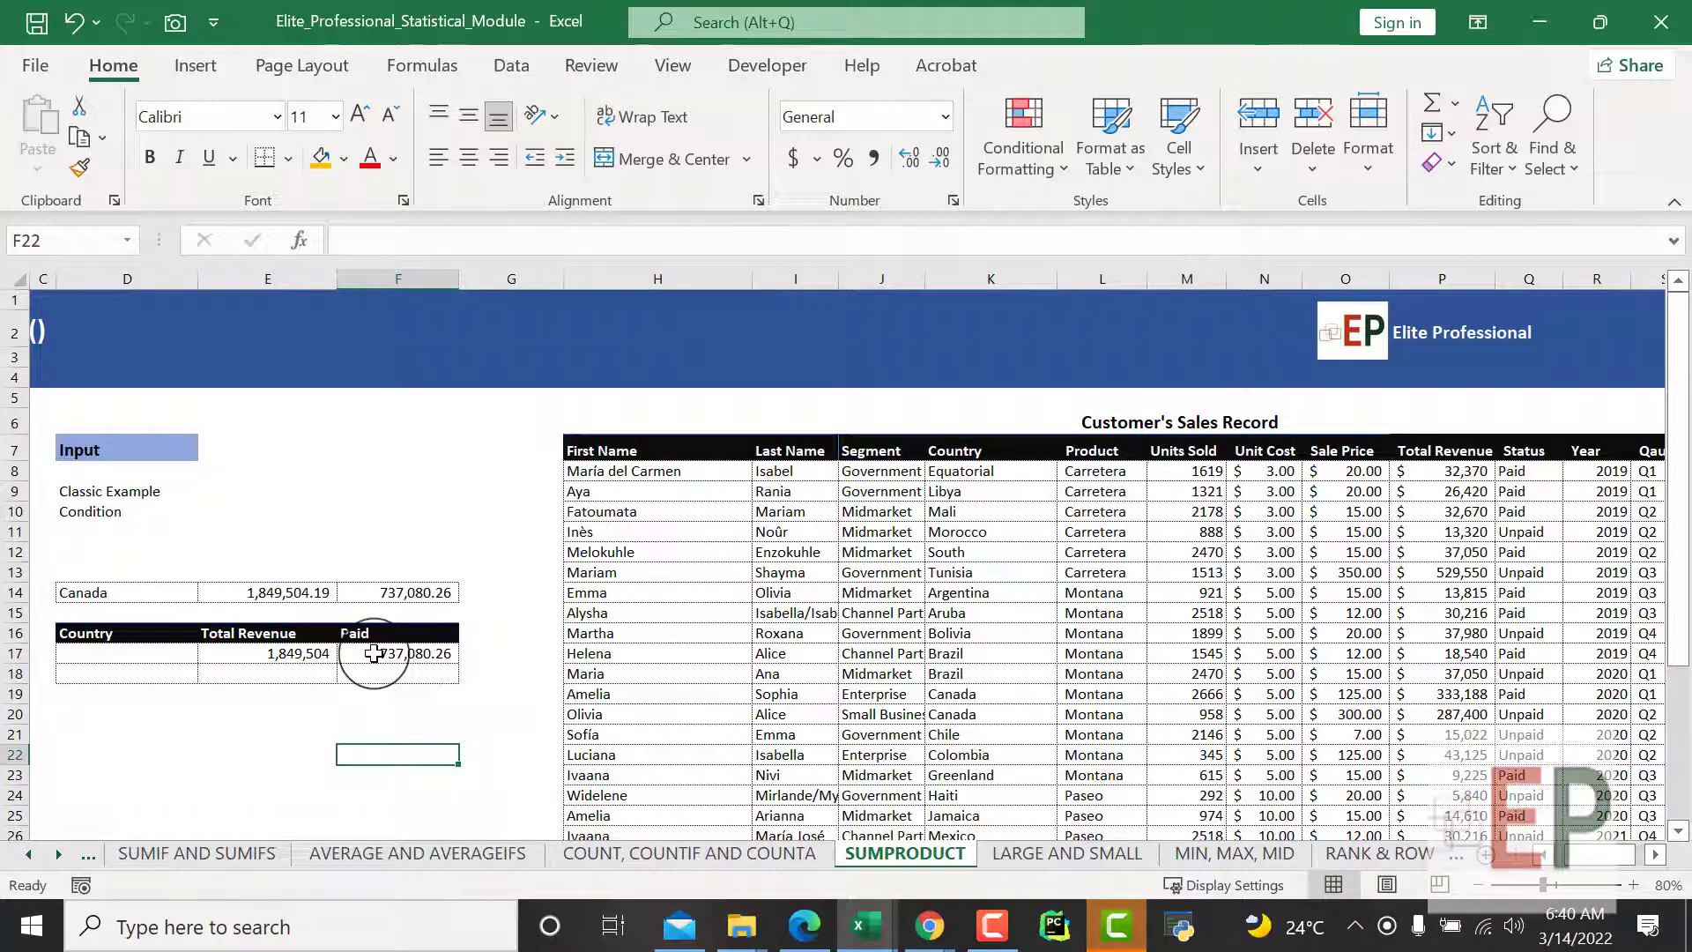
left_click(363, 656)
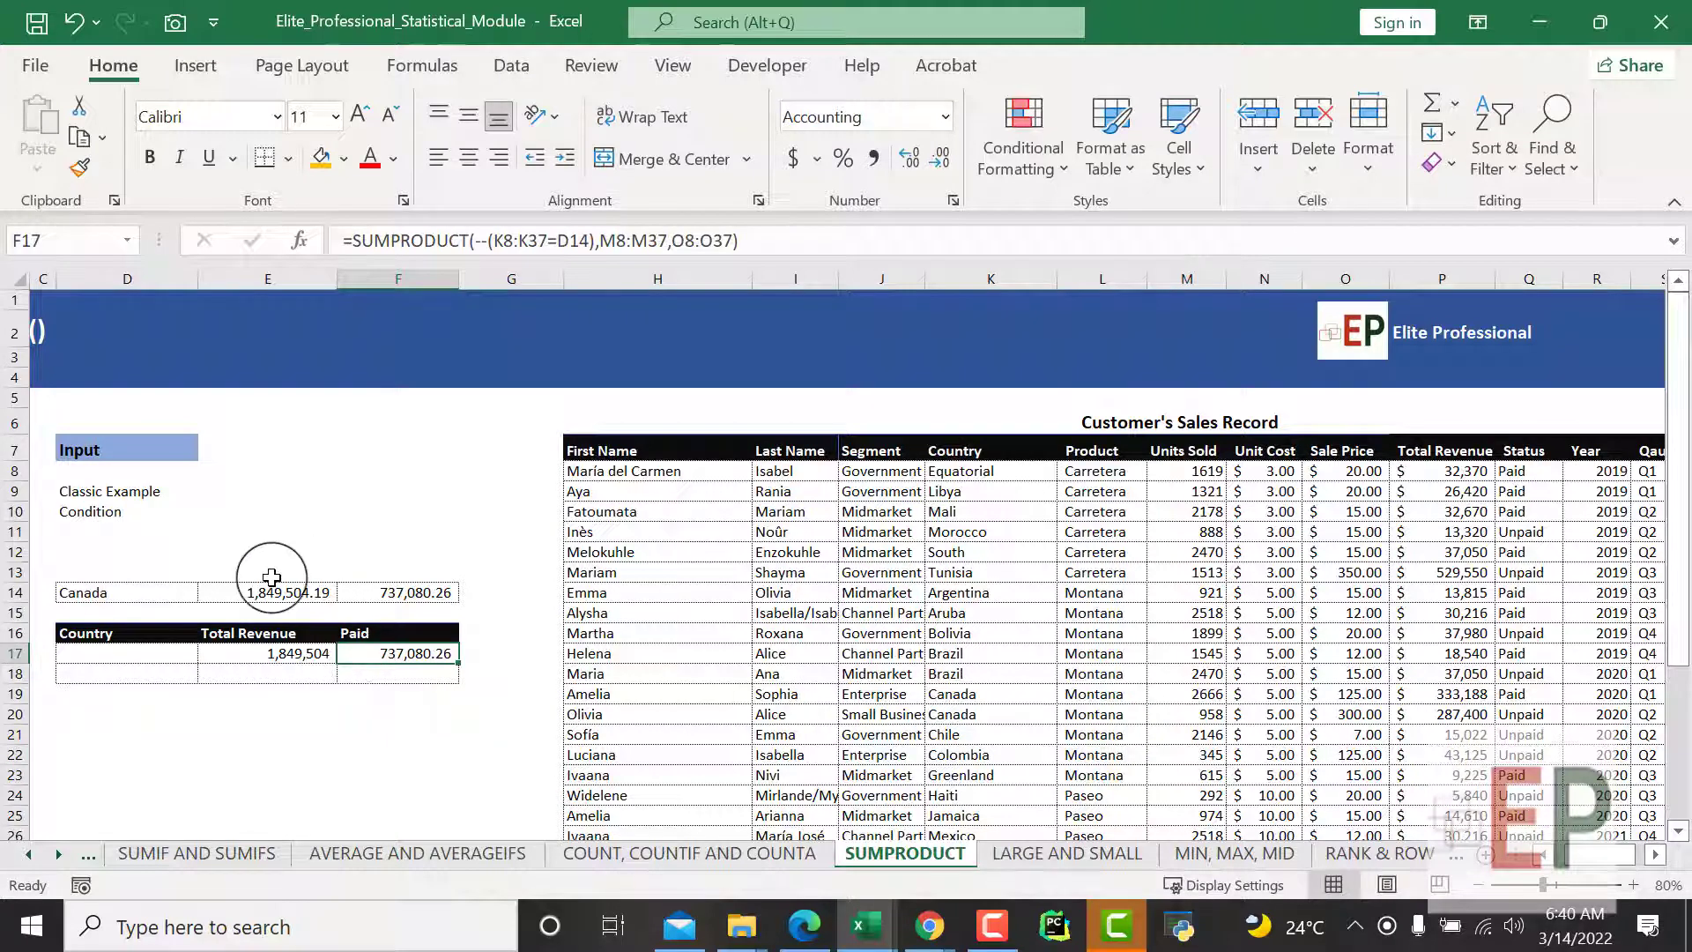
left_click(489, 240)
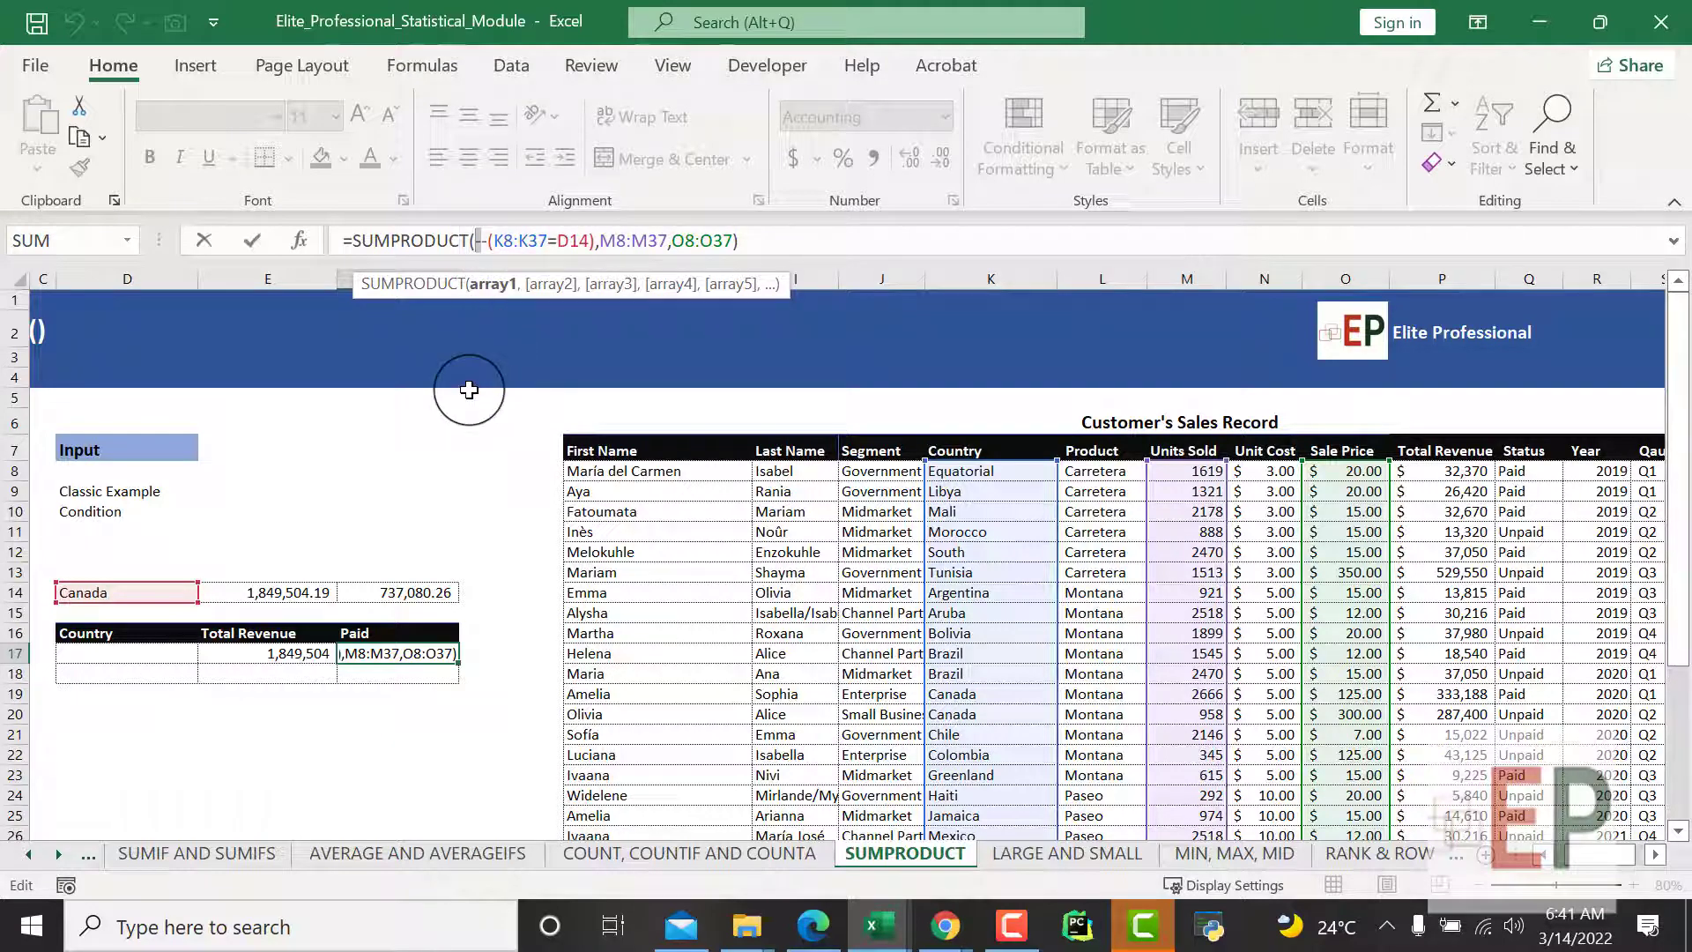
key("Return")
left_click(345, 753)
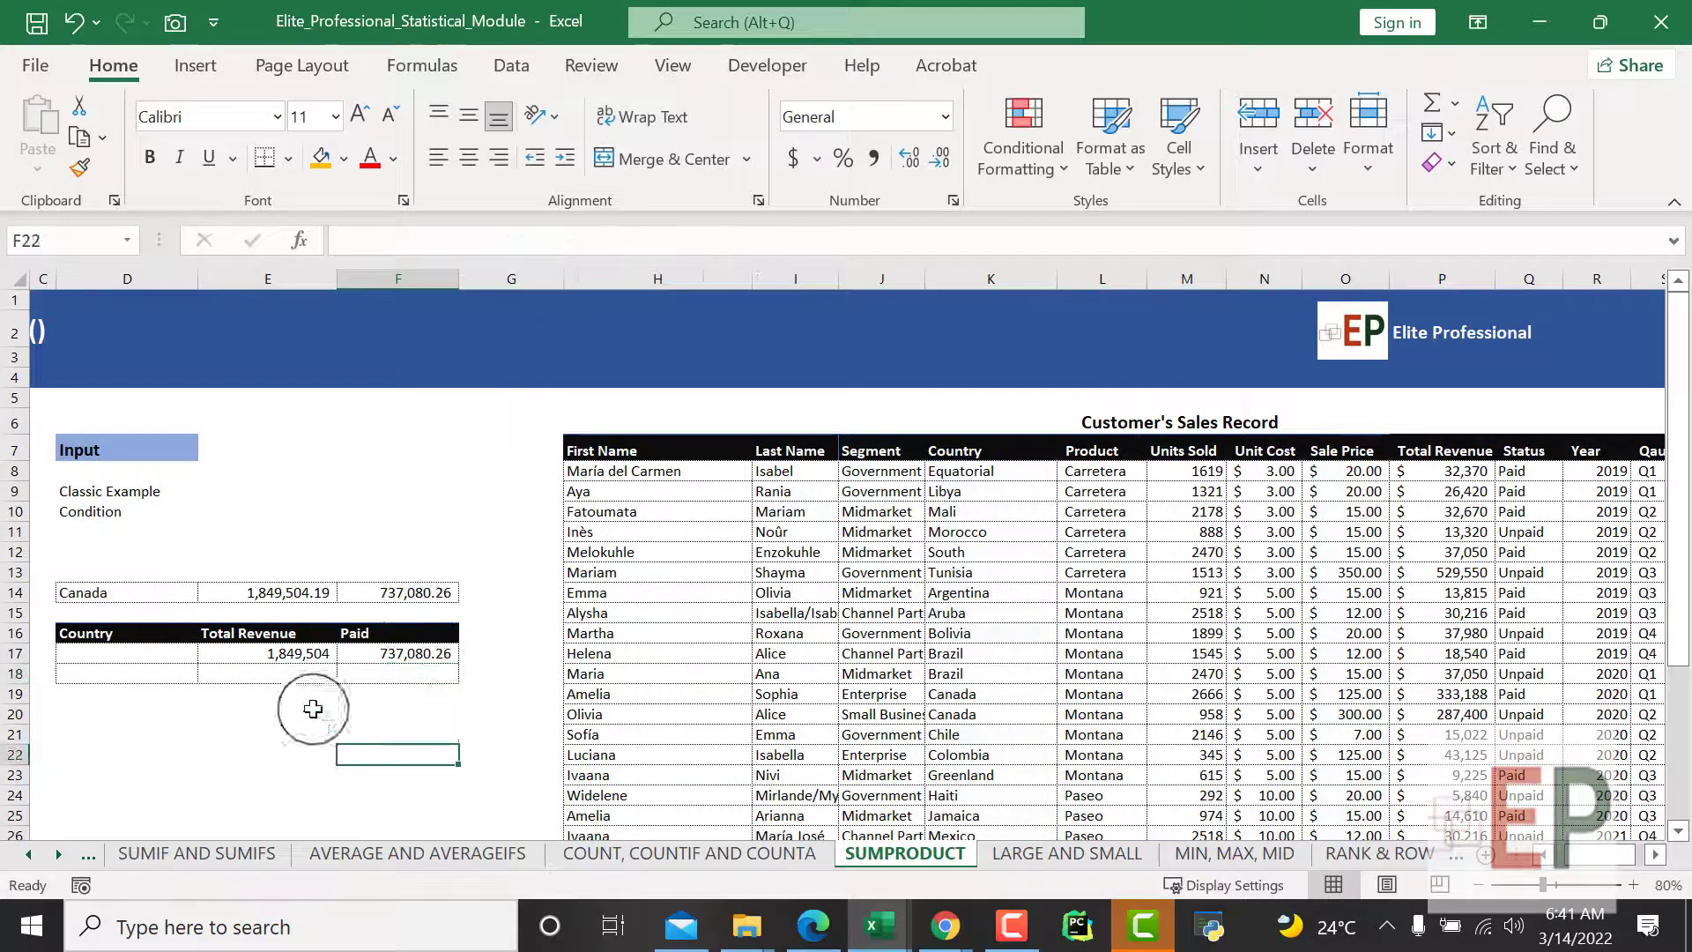
left_click(388, 653)
Copy the country Canada from D14 into the Country cell D17 of the summary table.
left_click(65, 593)
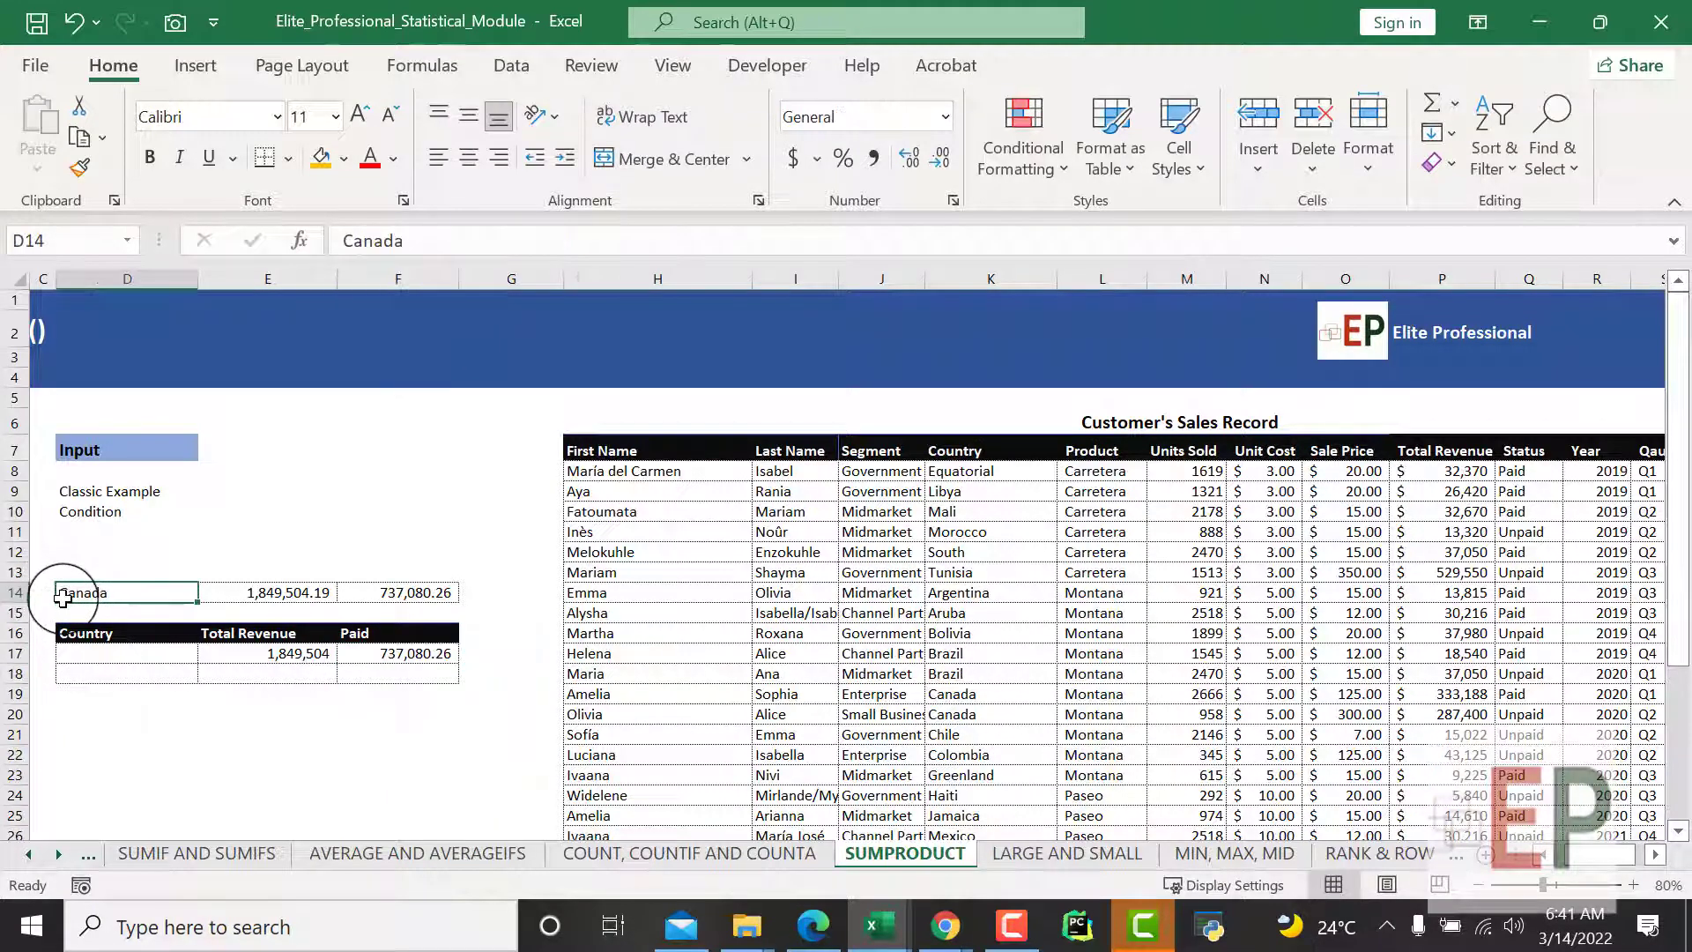
key("ctrl+c")
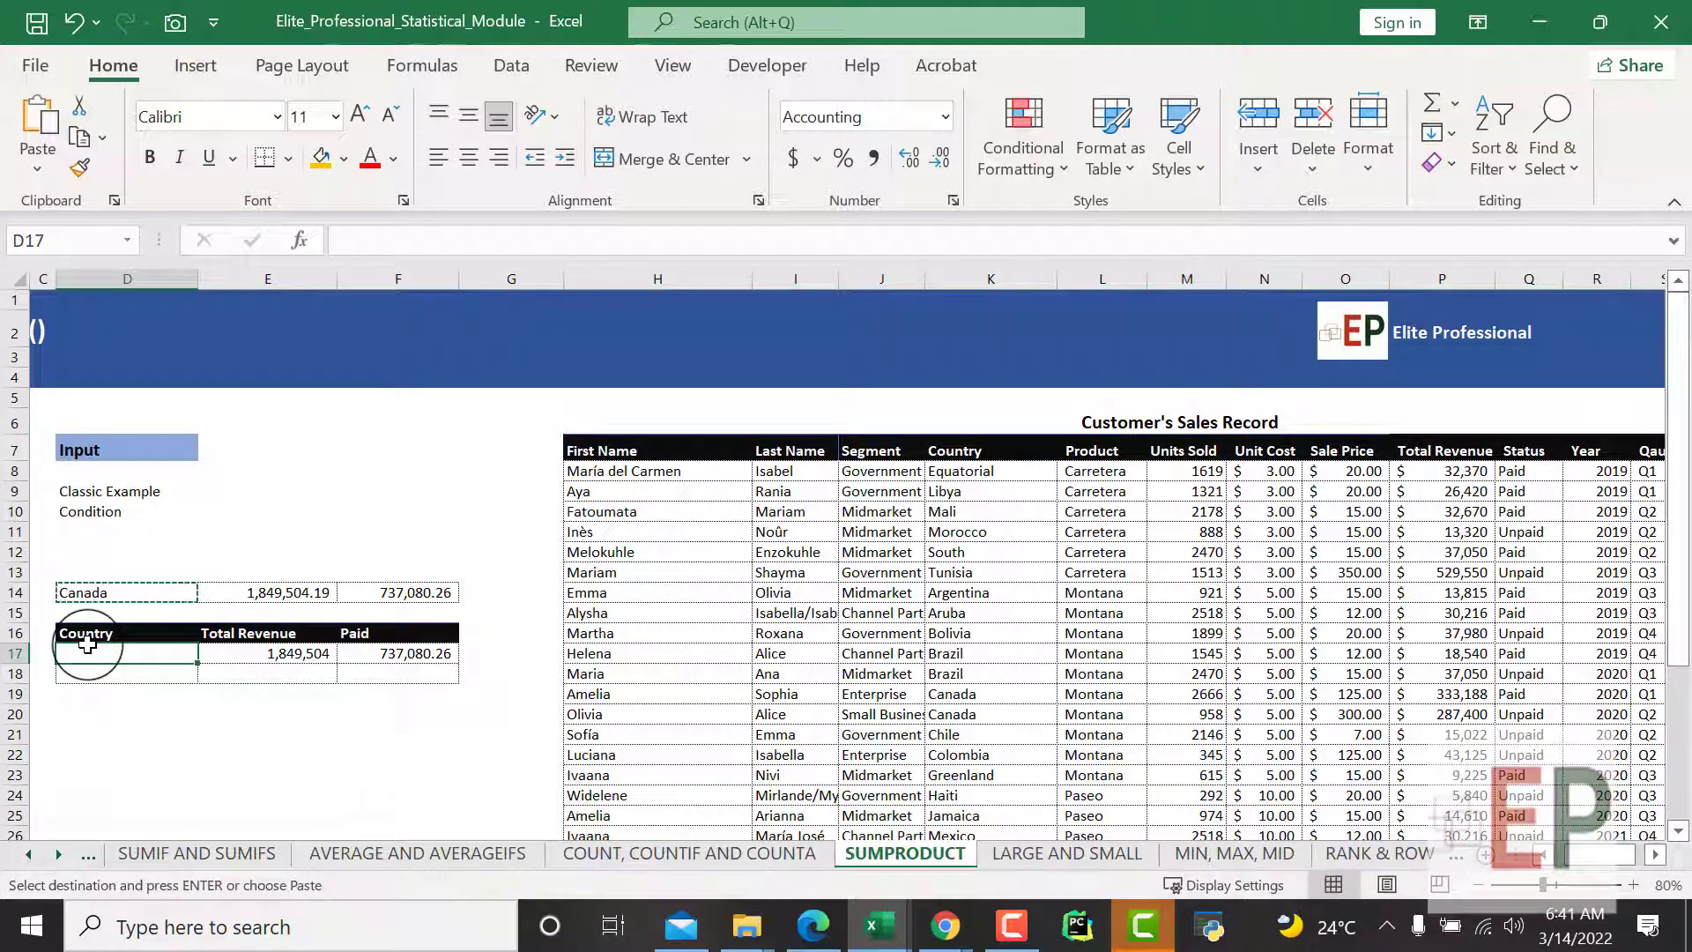
key("ctrl+v")
left_click(482, 654)
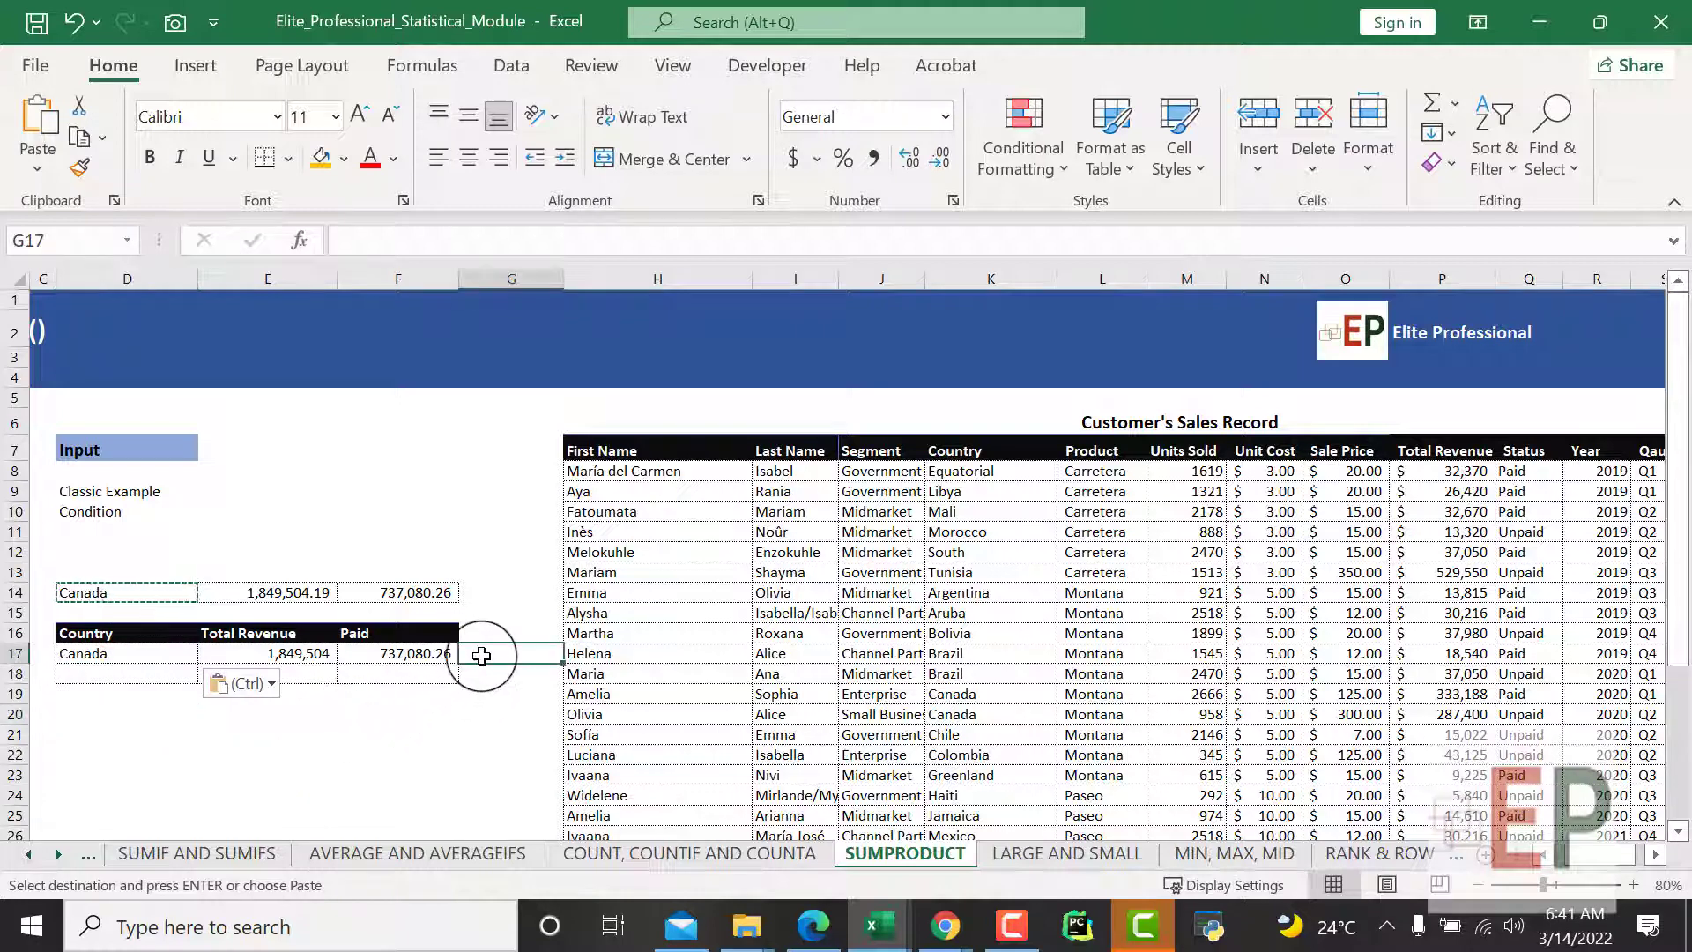
left_click(414, 705)
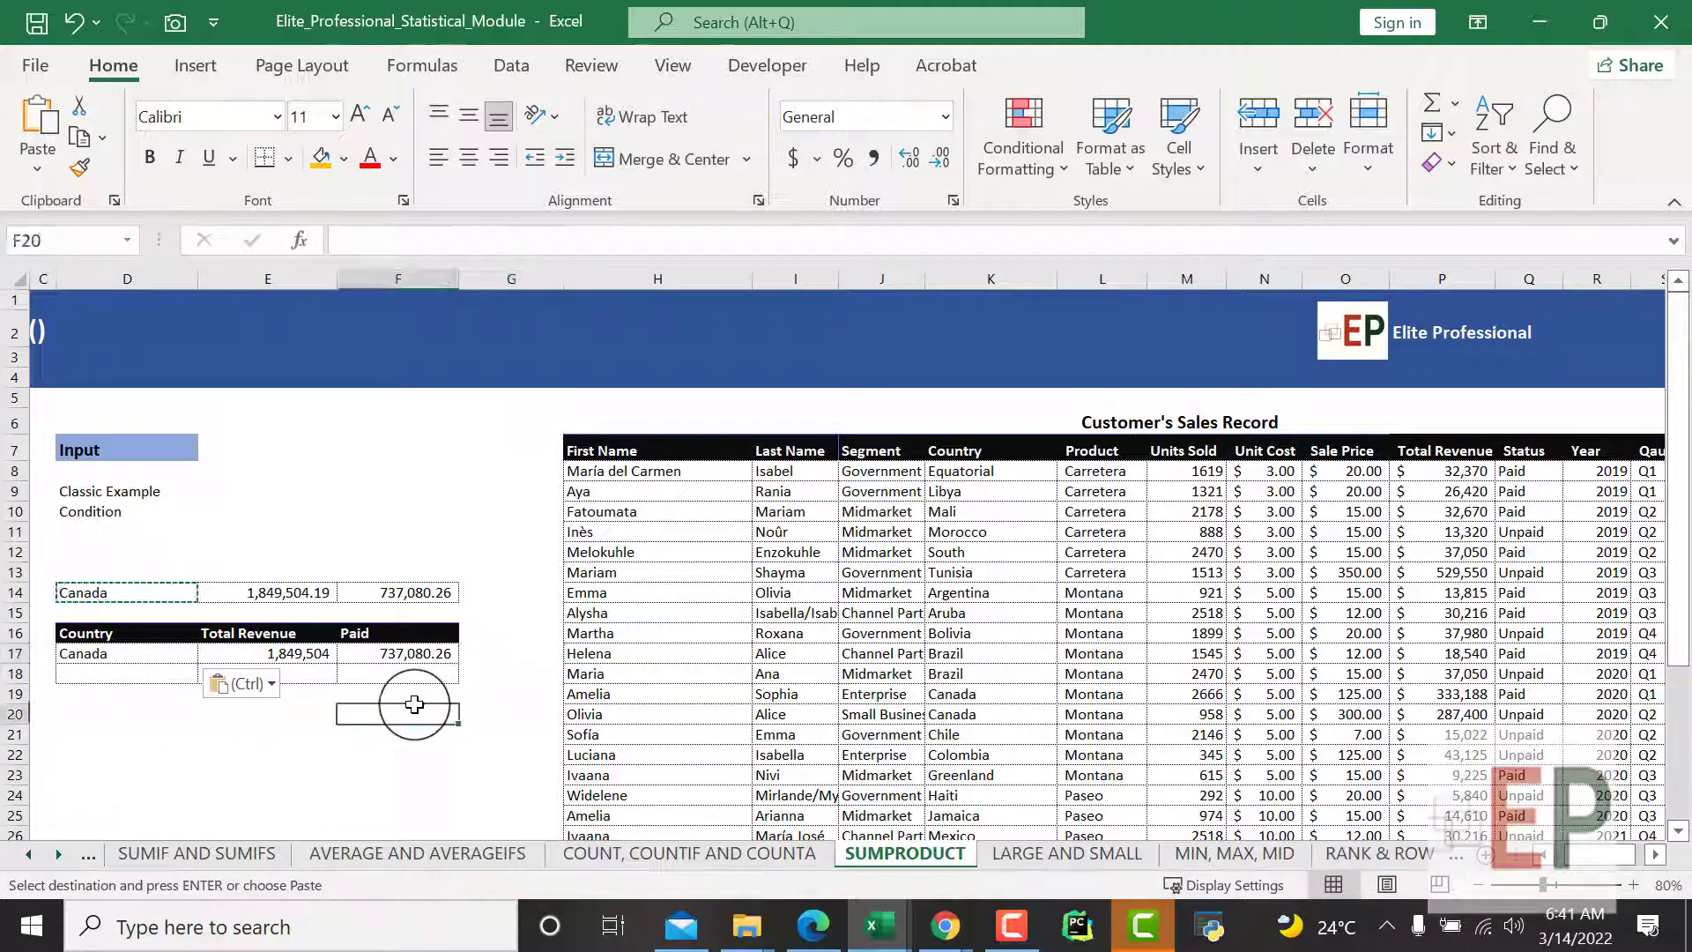